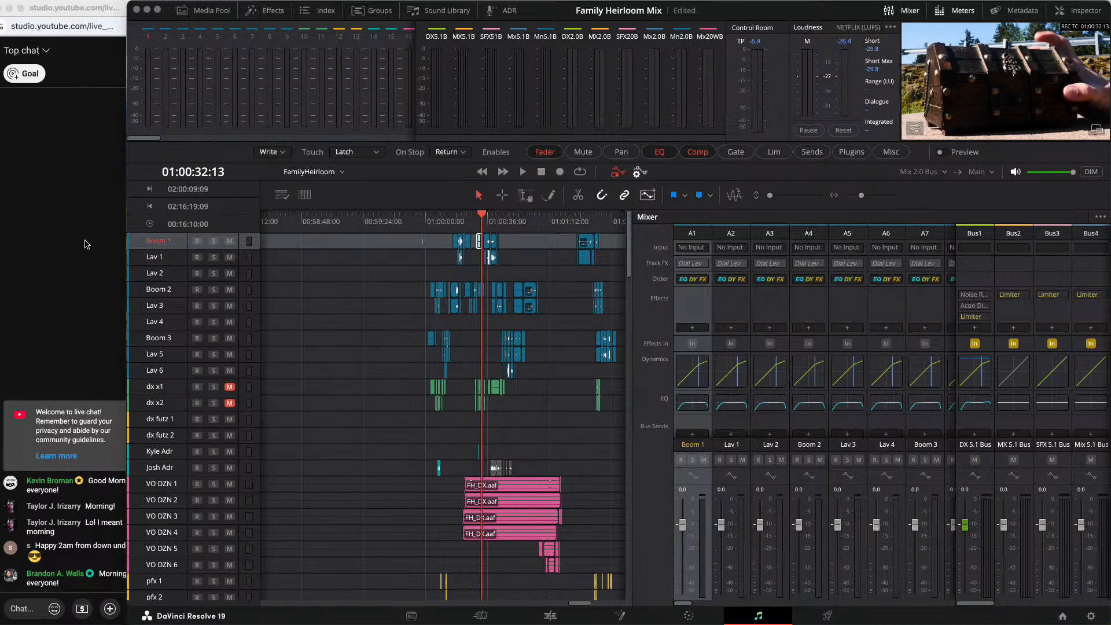
Step: Switch the stream chat from top chat to live chat so all messages are shown
{"action": "left_click", "coordinate": [45, 53]}
{"action": "left_click", "coordinate": [46, 52]}
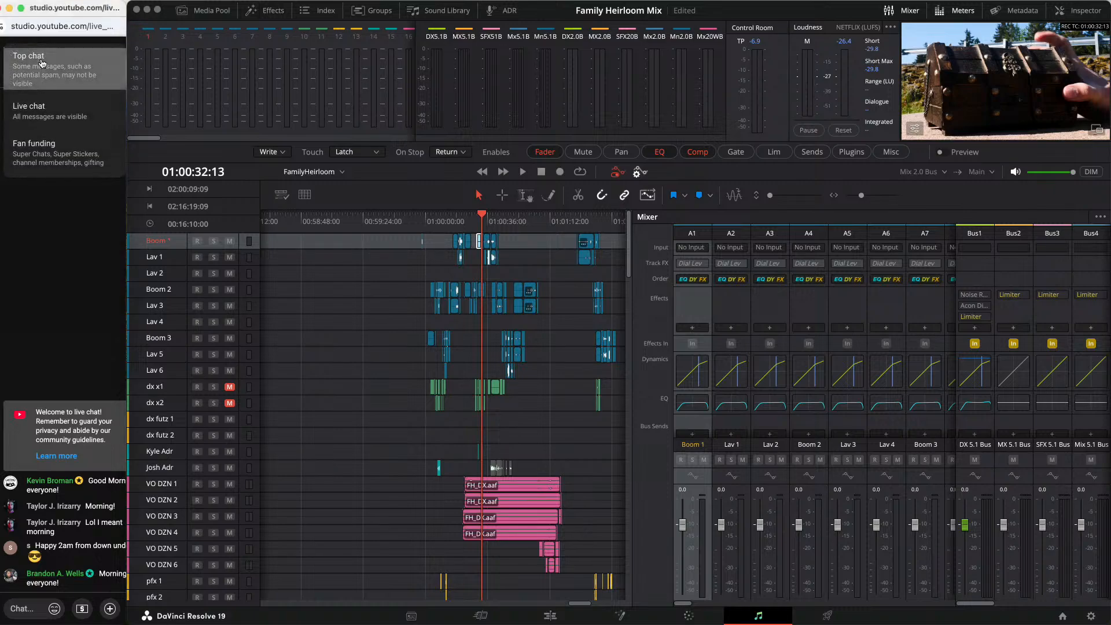
{"action": "left_click", "coordinate": [35, 107]}
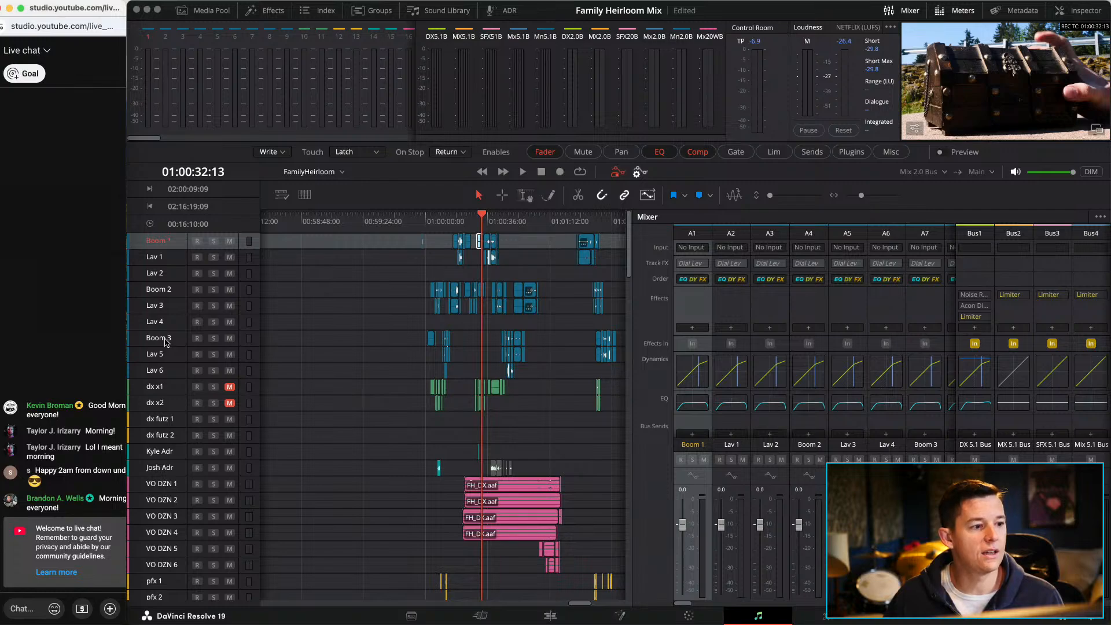
Step: Examine the dialogue track layout across the timeline and inspect the clips around 01:01:40:03
{"action": "scroll", "coordinate": [430, 324], "scroll_direction": "down", "scroll_amount": 2}
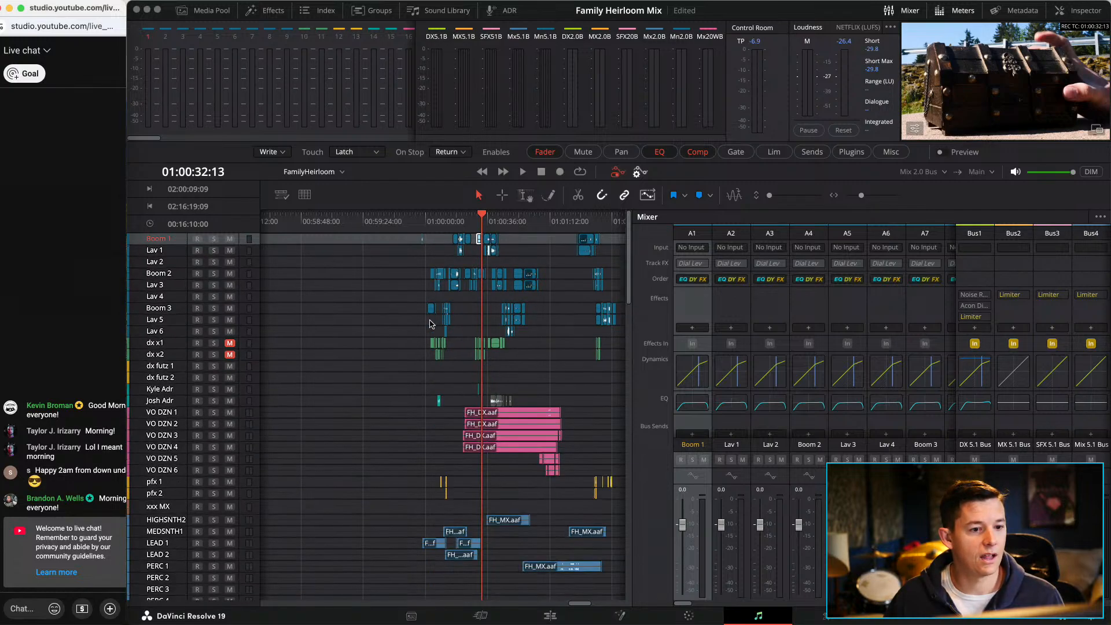
{"action": "scroll", "coordinate": [430, 324], "scroll_direction": "up", "scroll_amount": 1}
{"action": "scroll", "coordinate": [441, 320], "scroll_direction": "right", "scroll_amount": 3}
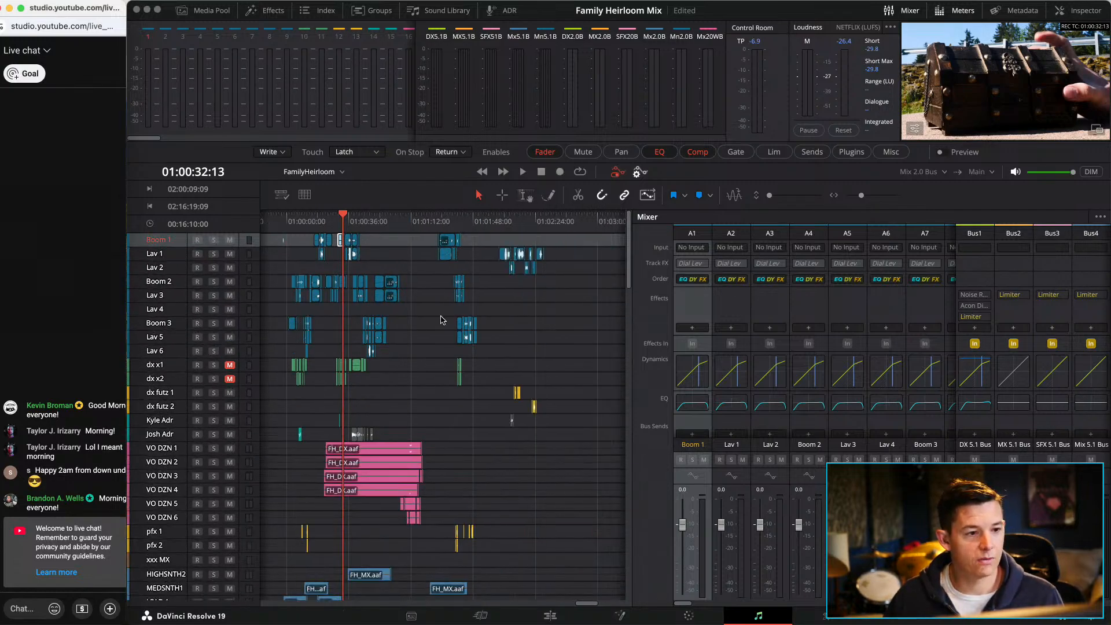
{"action": "scroll", "coordinate": [441, 320], "scroll_direction": "left", "scroll_amount": 3}
{"action": "scroll", "coordinate": [441, 320], "scroll_direction": "right", "scroll_amount": 2}
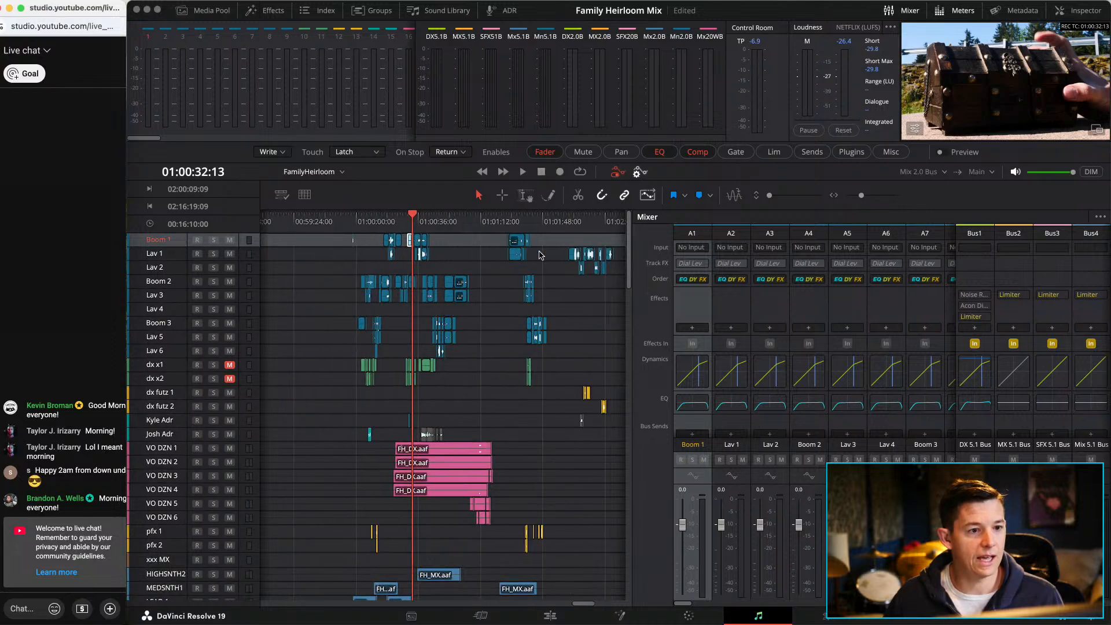
{"action": "scroll", "coordinate": [461, 220], "scroll_direction": "right", "scroll_amount": 2}
{"action": "left_click", "coordinate": [460, 221]}
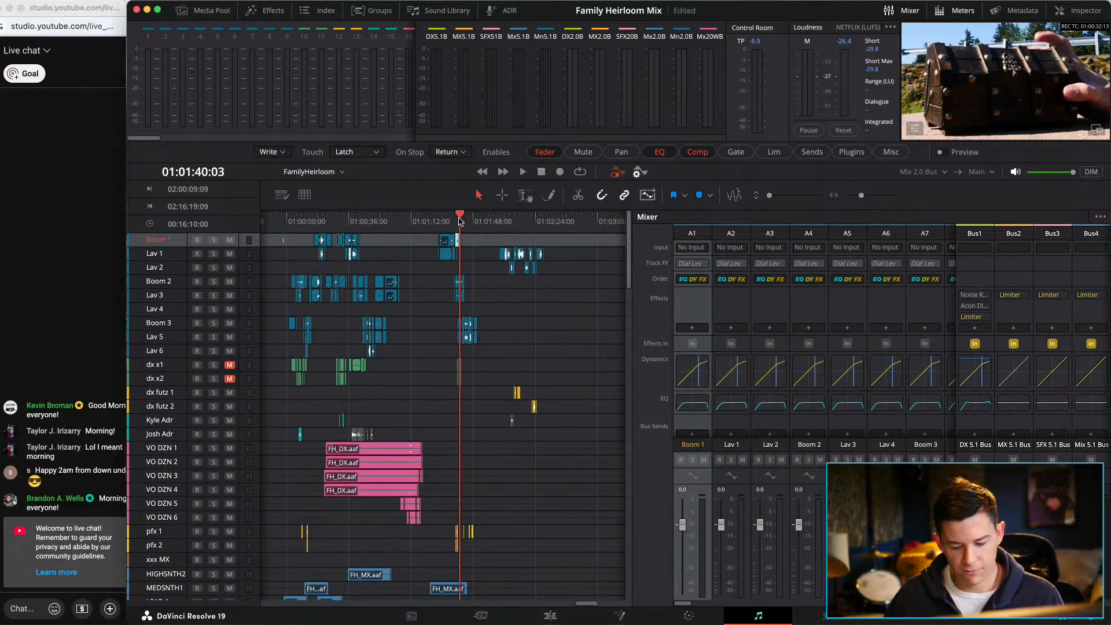
{"action": "scroll", "coordinate": [460, 223], "scroll_direction": "up", "scroll_amount": 6}
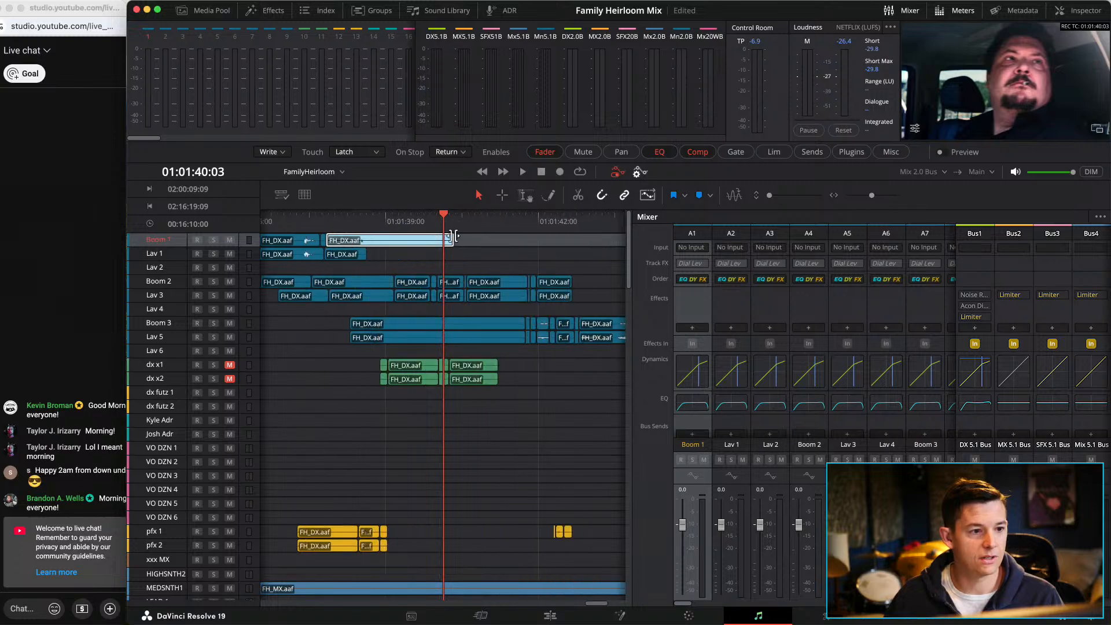
{"action": "scroll", "coordinate": [484, 237], "scroll_direction": "down", "scroll_amount": 8}
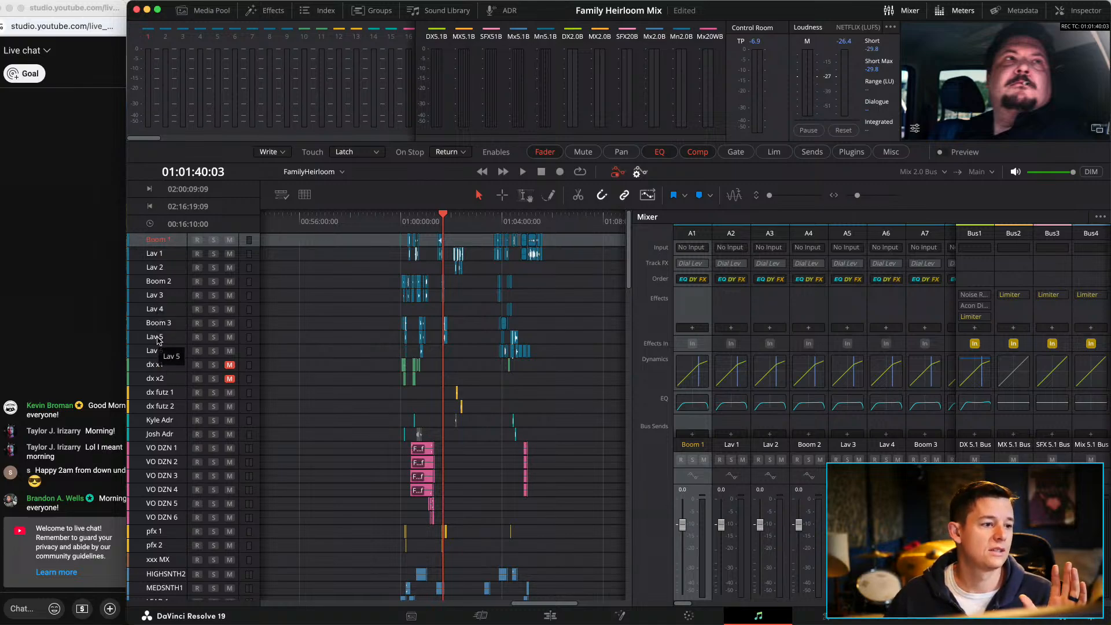
{"action": "left_click", "coordinate": [161, 282]}
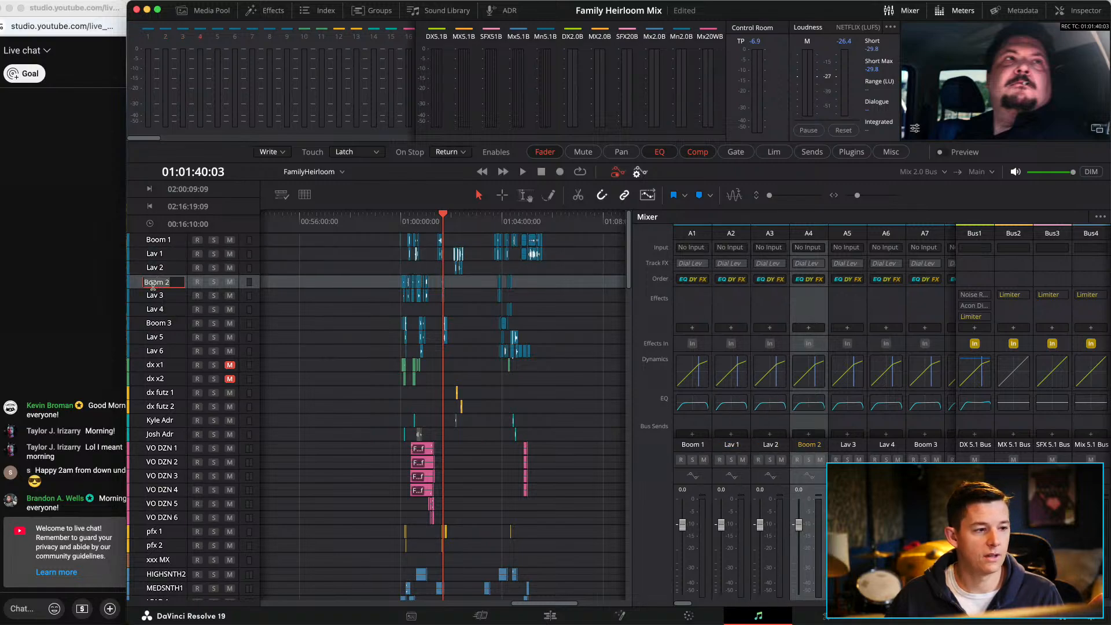
{"action": "left_click", "coordinate": [146, 286]}
{"action": "left_click", "coordinate": [146, 285]}
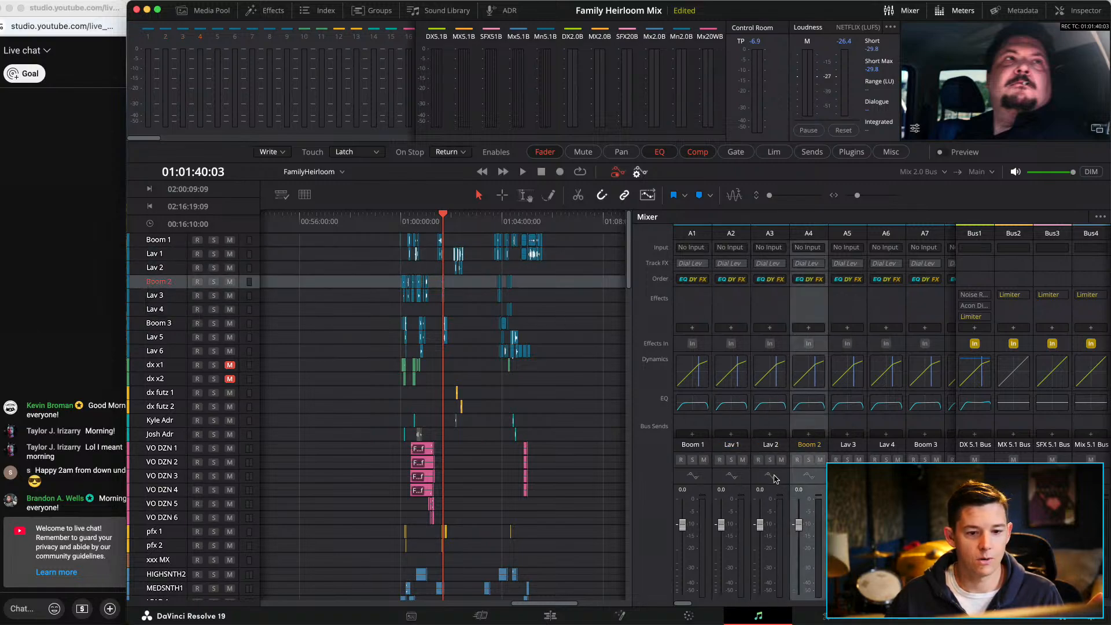
{"action": "right_click", "coordinate": [139, 285]}
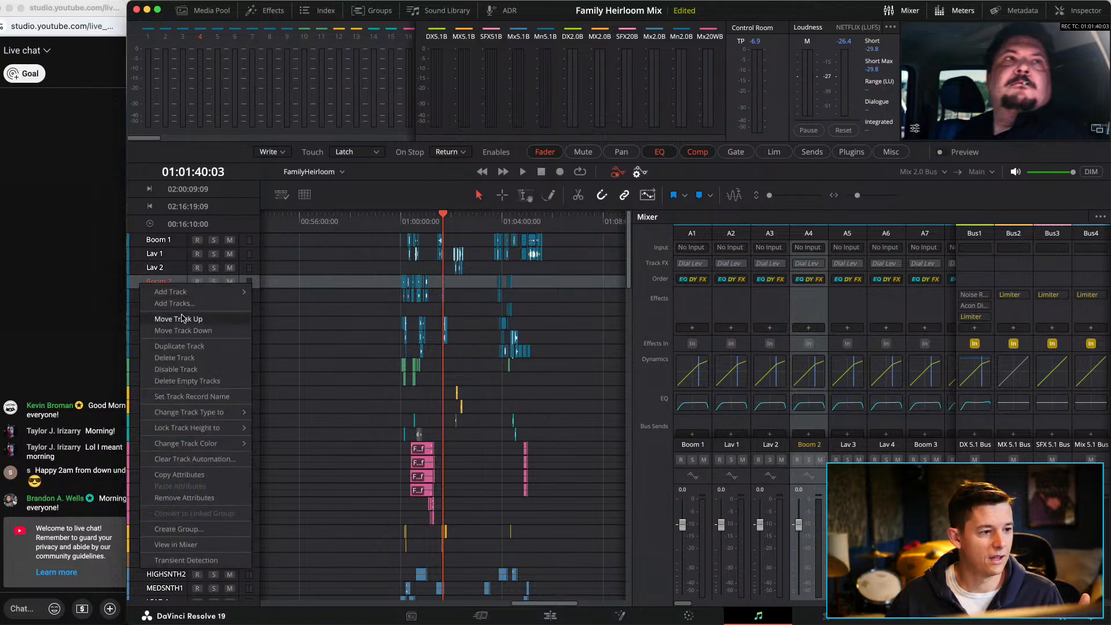
{"action": "left_click", "coordinate": [139, 282]}
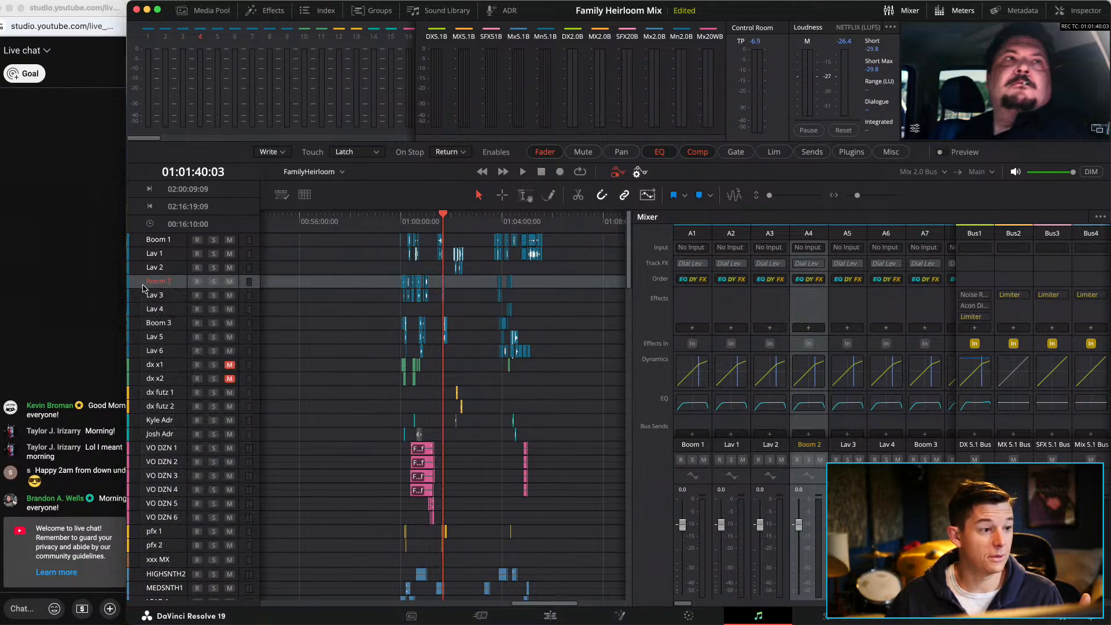
Step: Move the Boom 2 and Boom 3 tracks directly after Boom 1 and save the project
{"action": "left_click_drag", "start_coordinate": [809, 445], "coordinate": [721, 453]}
{"action": "left_click_drag", "start_coordinate": [927, 447], "coordinate": [747, 445]}
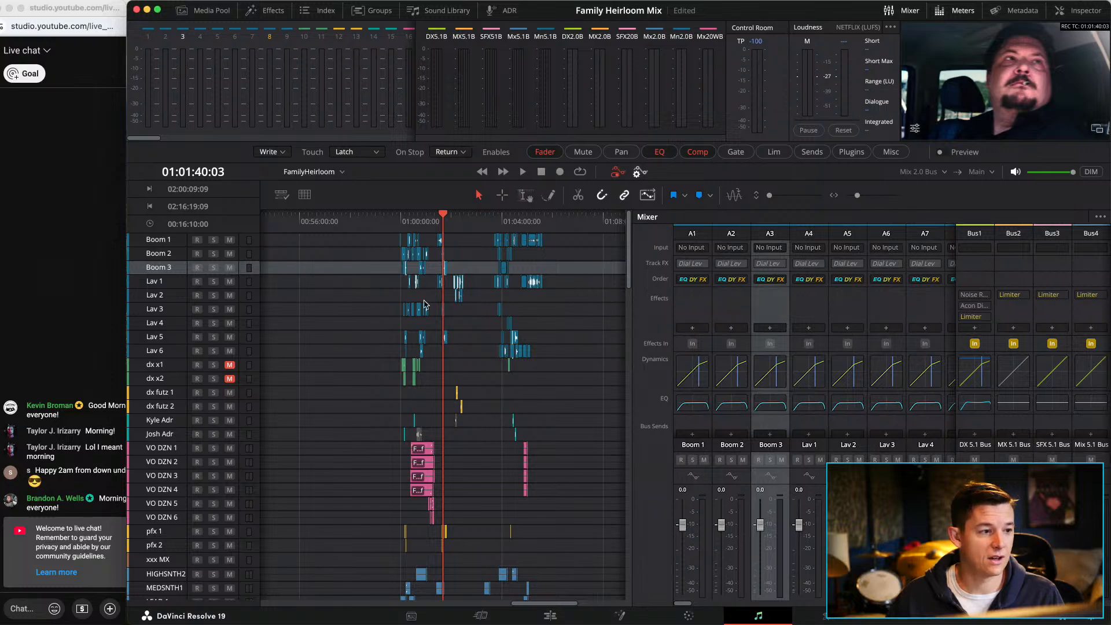
{"action": "key", "text": "super+s"}
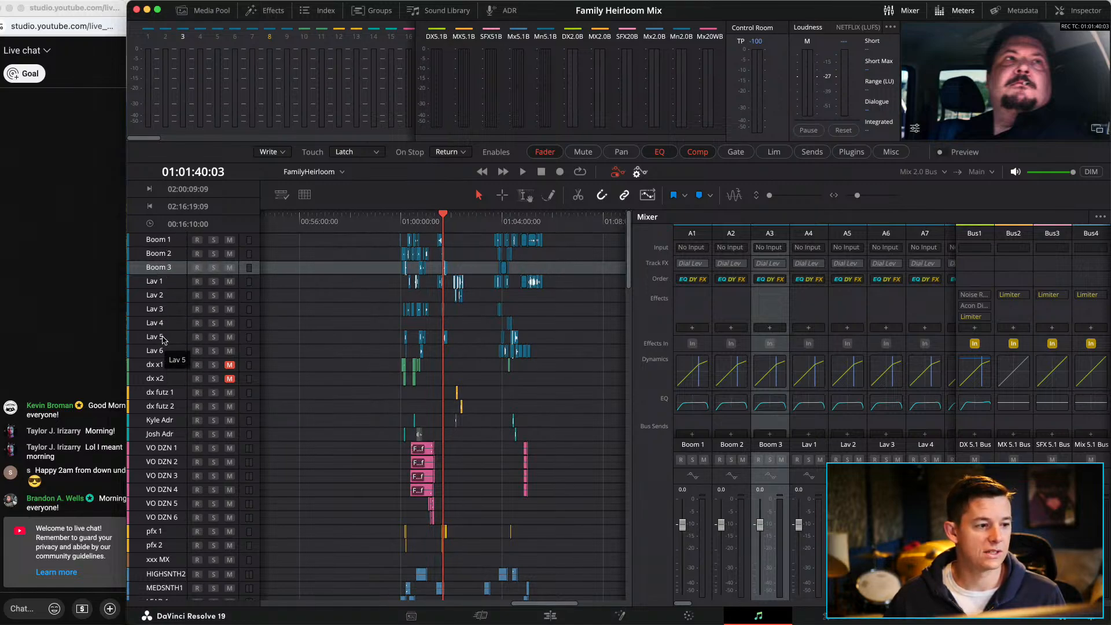
Step: Move the Boom 2 track back in front of Lav 3 and the Boom 3 track back in front of Lav 5
{"action": "left_click", "coordinate": [159, 351]}
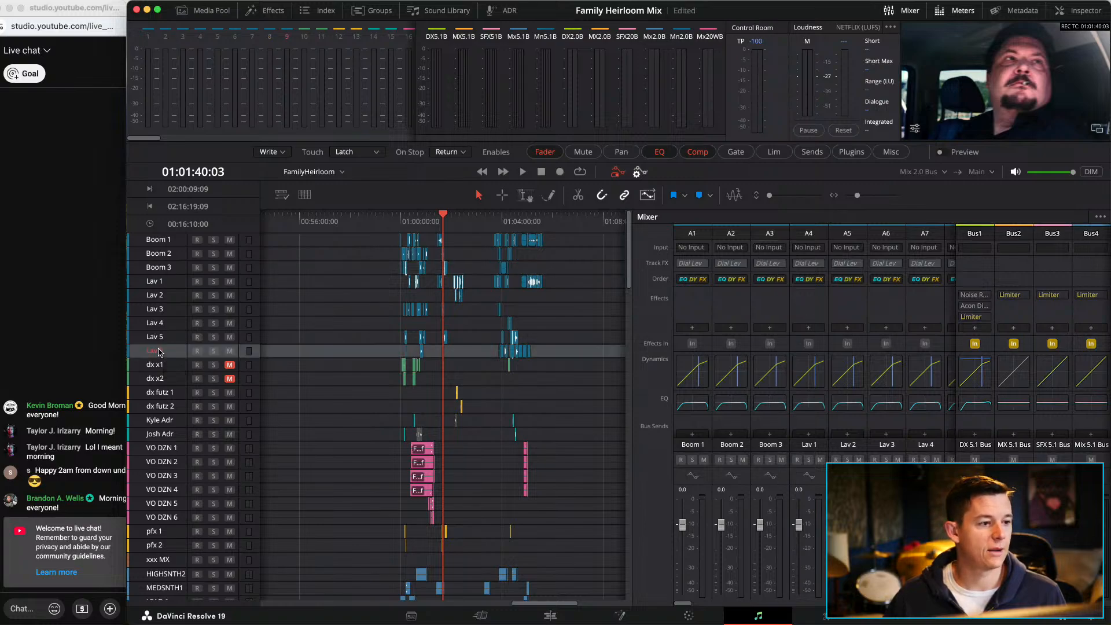
{"action": "left_click", "coordinate": [171, 257]}
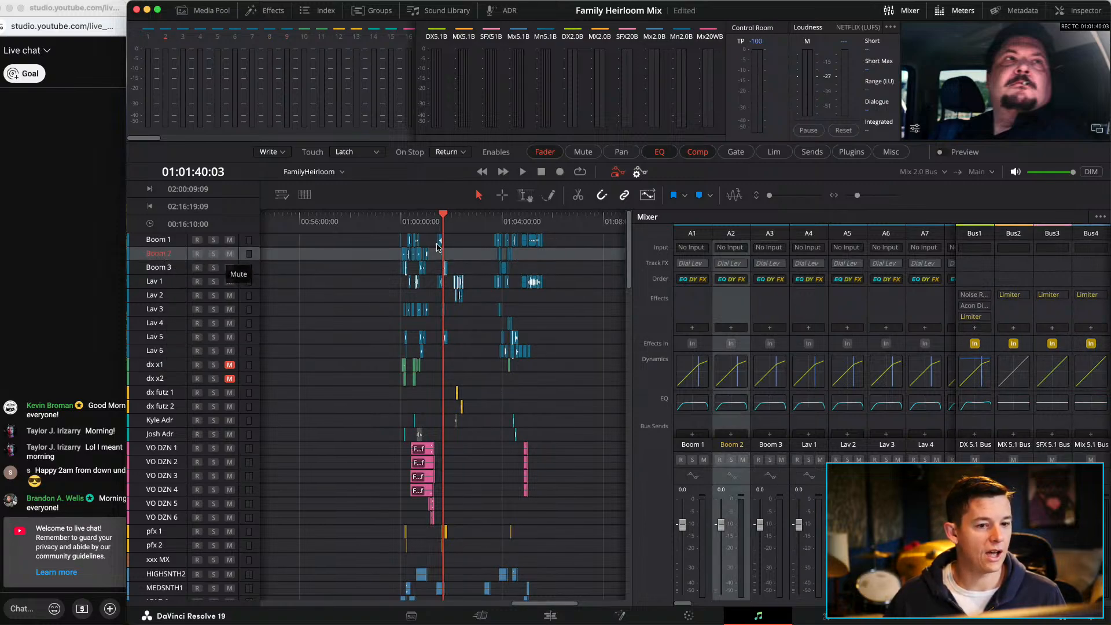
{"action": "left_click_drag", "start_coordinate": [729, 449], "coordinate": [863, 451]}
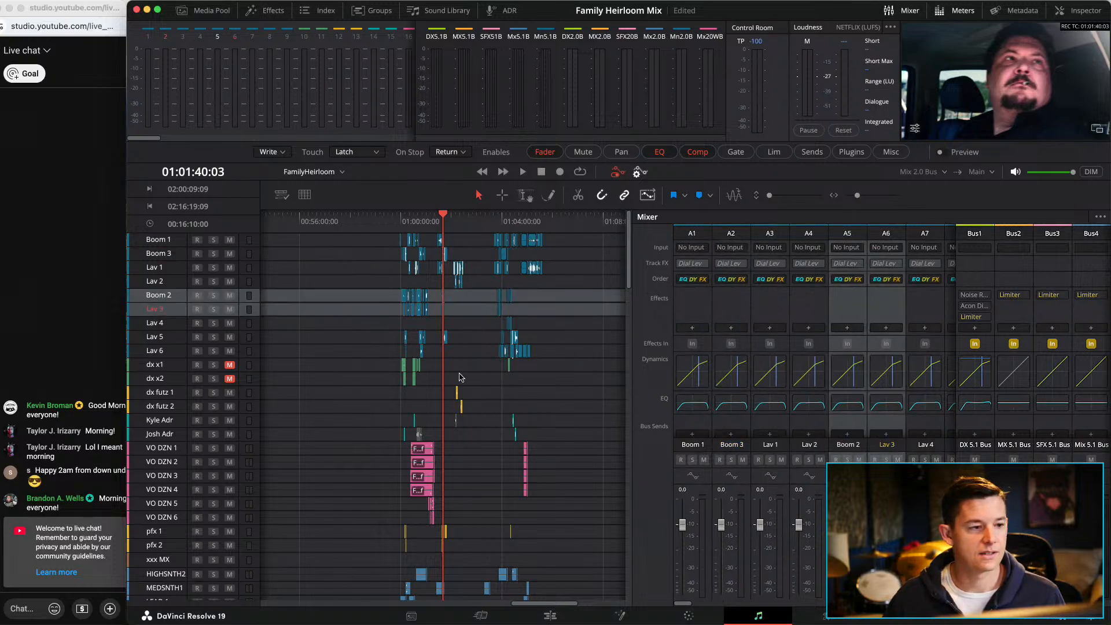
{"action": "left_click", "coordinate": [174, 252]}
{"action": "left_click_drag", "start_coordinate": [165, 253], "coordinate": [172, 323]}
{"action": "left_click", "coordinate": [171, 253]}
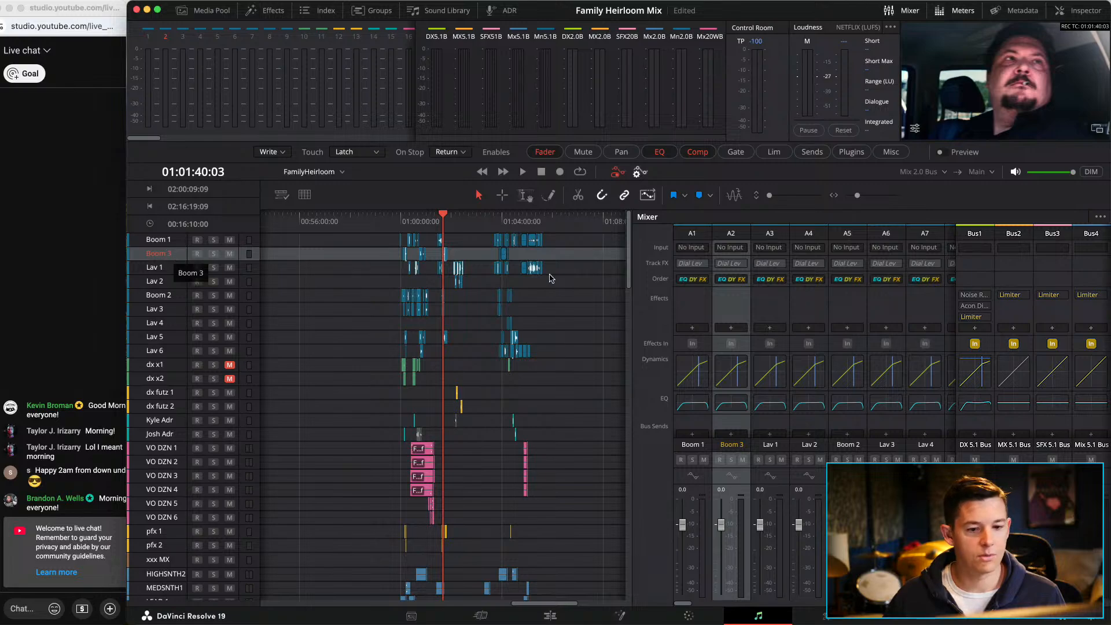
{"action": "left_click_drag", "start_coordinate": [731, 450], "coordinate": [904, 452]}
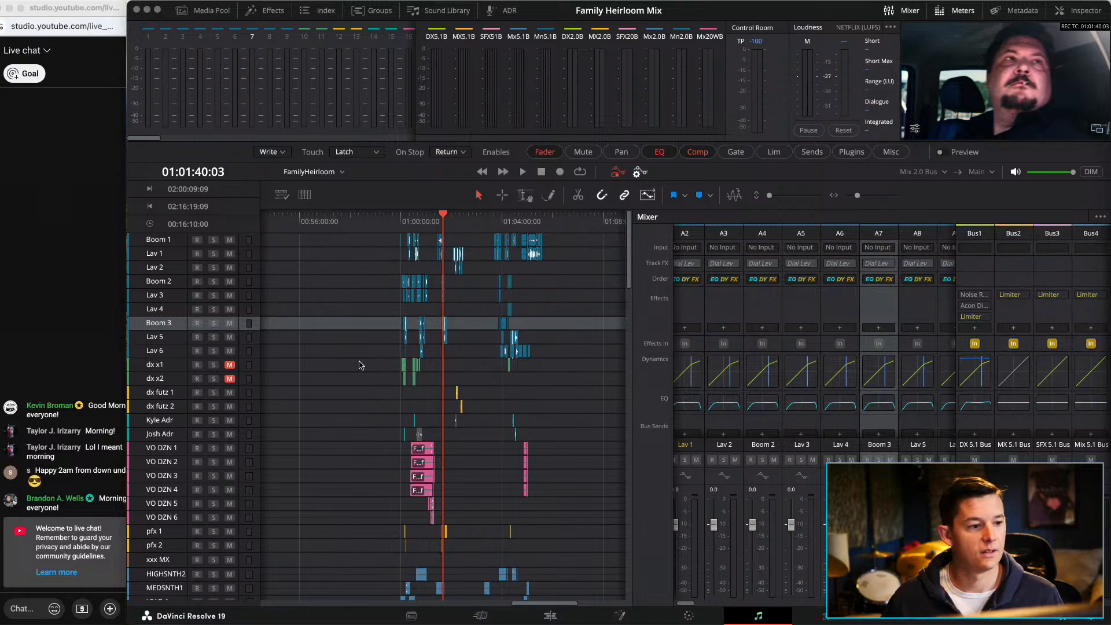
Step: Select the tracks Boom 1 through Lav 6 to review them, followed by the pair dx x1 and dx x2
{"action": "left_click", "coordinate": [163, 241]}
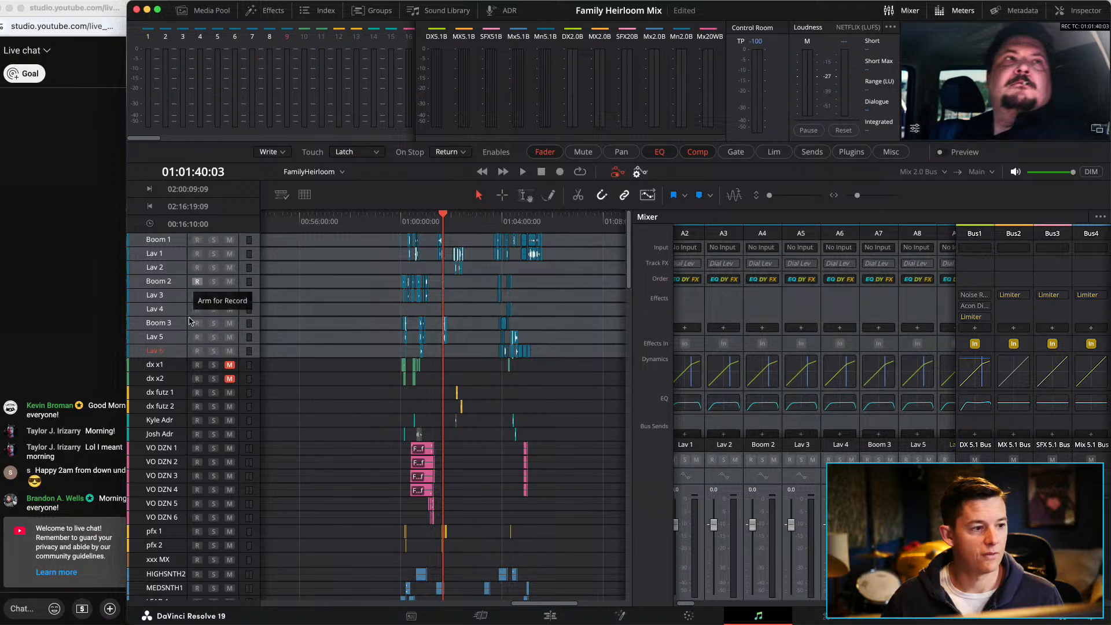
{"action": "left_click", "coordinate": [164, 366]}
{"action": "left_click", "coordinate": [156, 378], "text": "shift"}
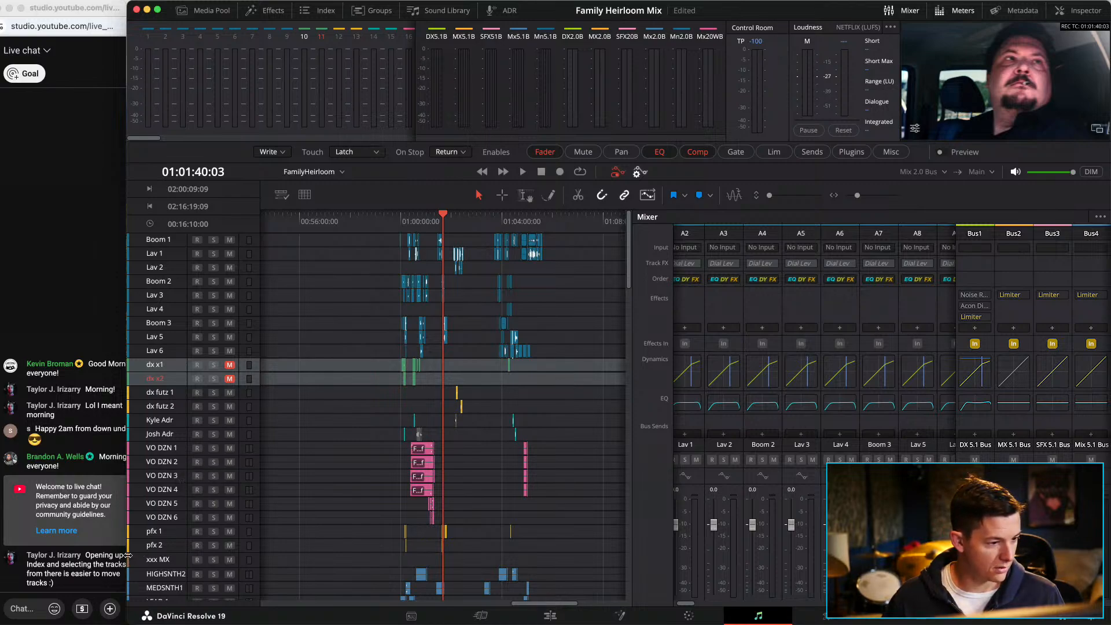
Step: Narrow the editing window slightly and widen the live chat window to fill the freed space
{"action": "left_click_drag", "start_coordinate": [129, 554], "coordinate": [156, 553]}
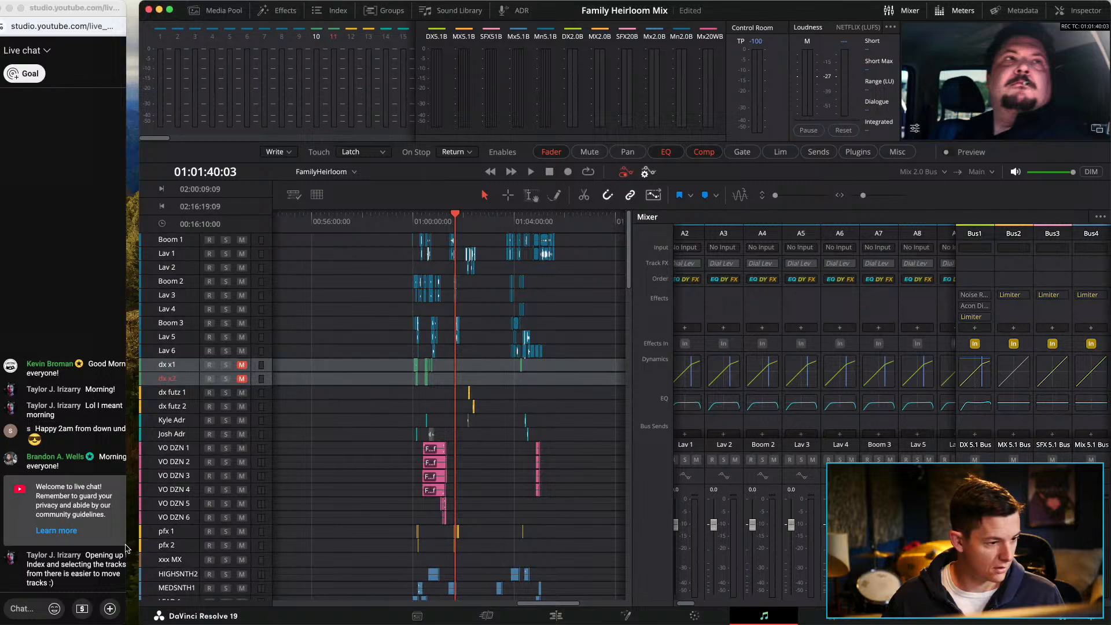
{"action": "mouse_move", "coordinate": [125, 548]}
{"action": "left_mouse_down"}
{"action": "mouse_move", "coordinate": [162, 545]}
{"action": "mouse_move", "coordinate": [136, 545]}
{"action": "left_mouse_up"}
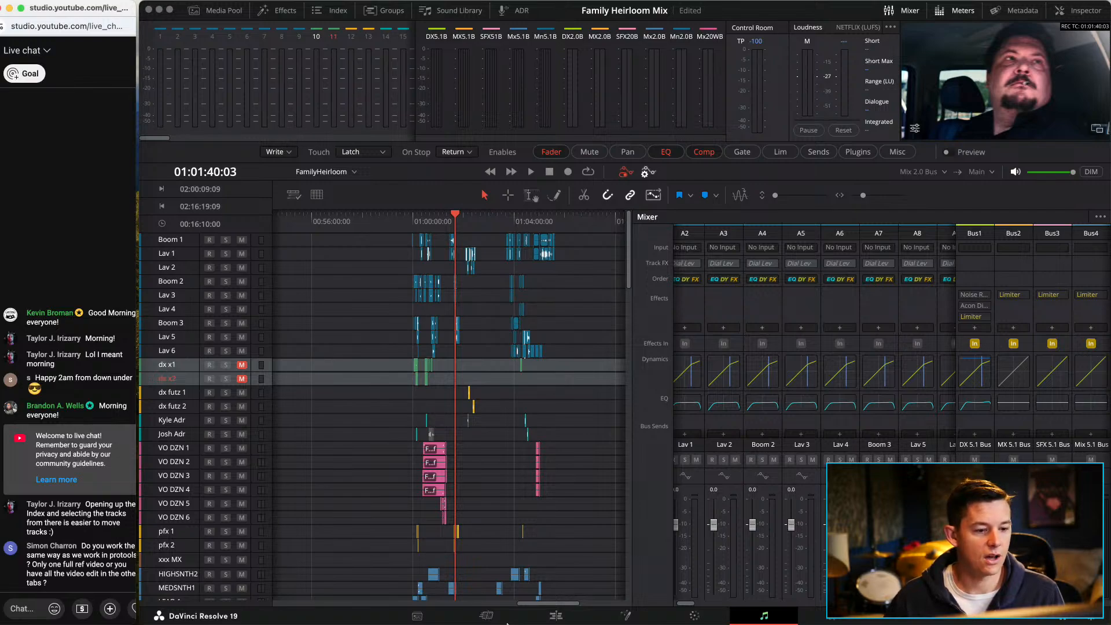
Step: View the reference video on the Cut page and return to the Fairlight page
{"action": "left_click", "coordinate": [486, 617]}
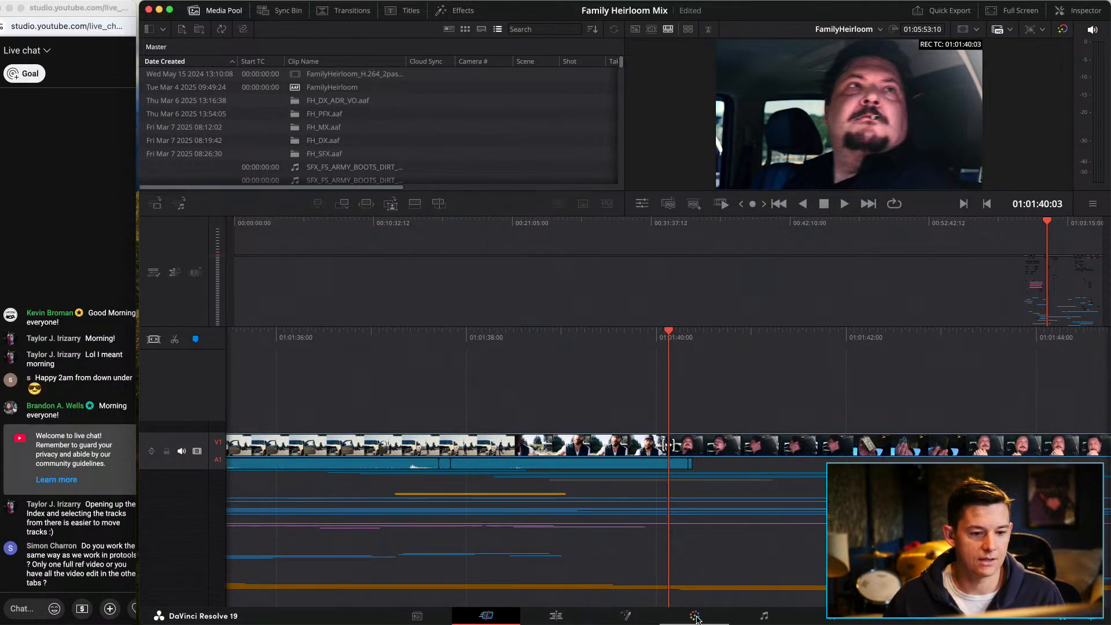
{"action": "left_click", "coordinate": [764, 616]}
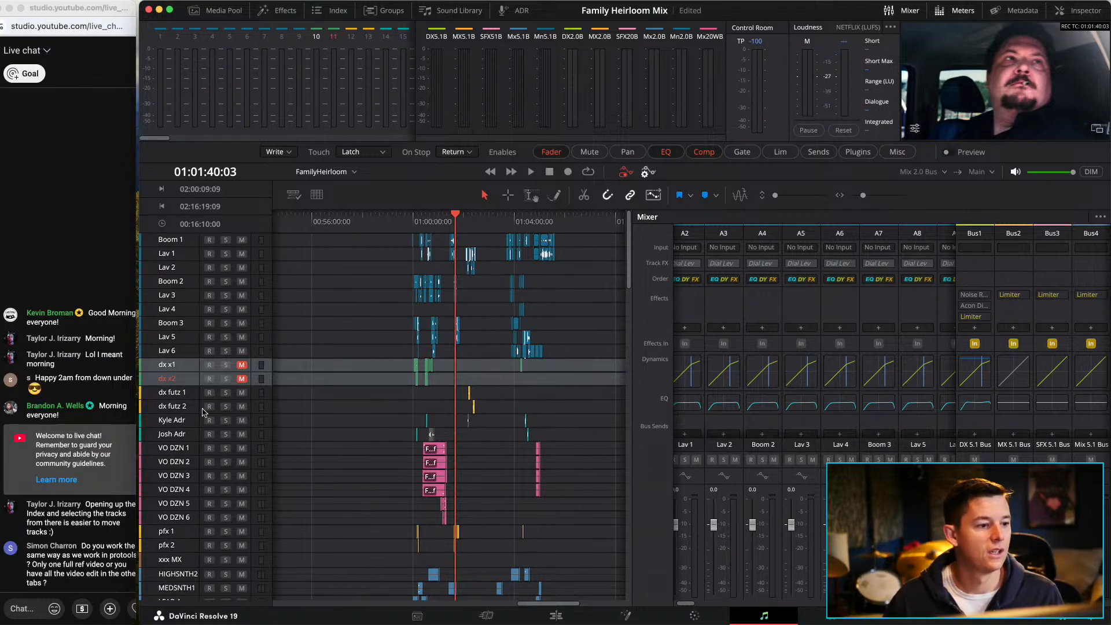
Step: Inspect the dx futz clips closely around 01:02:13:18, ending with the overview of the whole timeline
{"action": "left_click", "coordinate": [468, 219]}
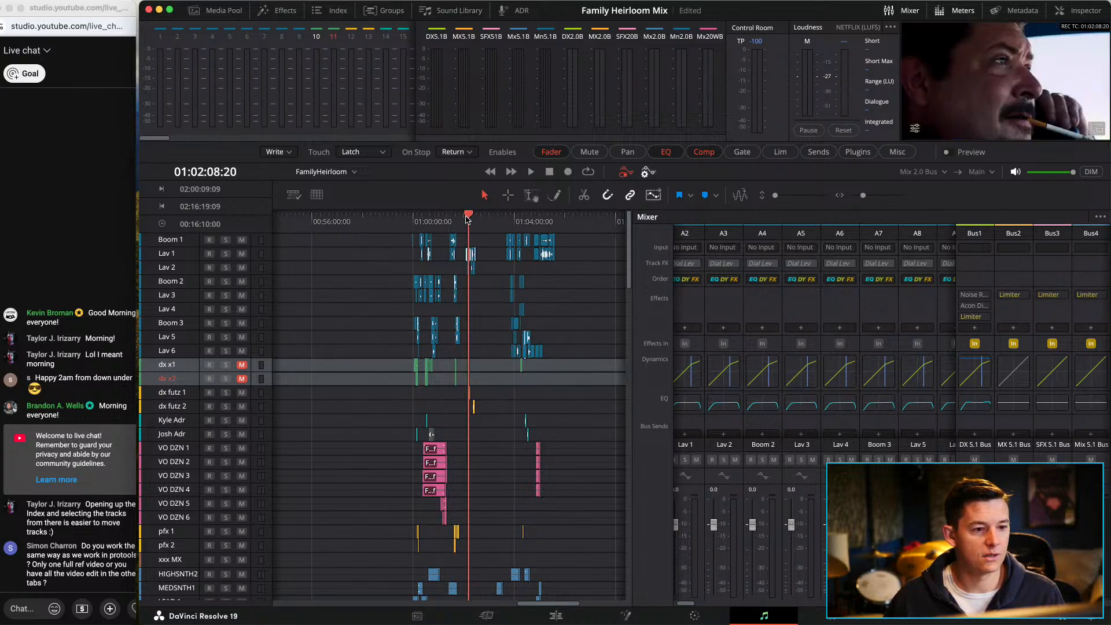
{"action": "left_click_drag", "start_coordinate": [467, 219], "coordinate": [470, 219]}
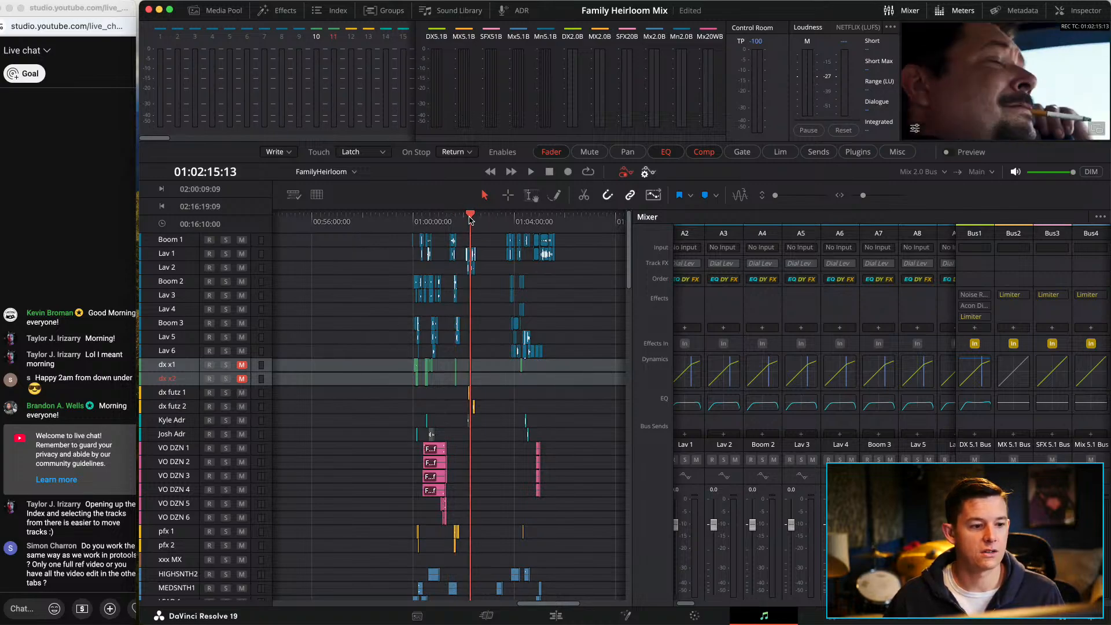
{"action": "key", "text": "super+equal"}
{"action": "key", "text": "super+equal"}
{"action": "key", "text": "super+equal"}
{"action": "key", "text": "super+equal"}
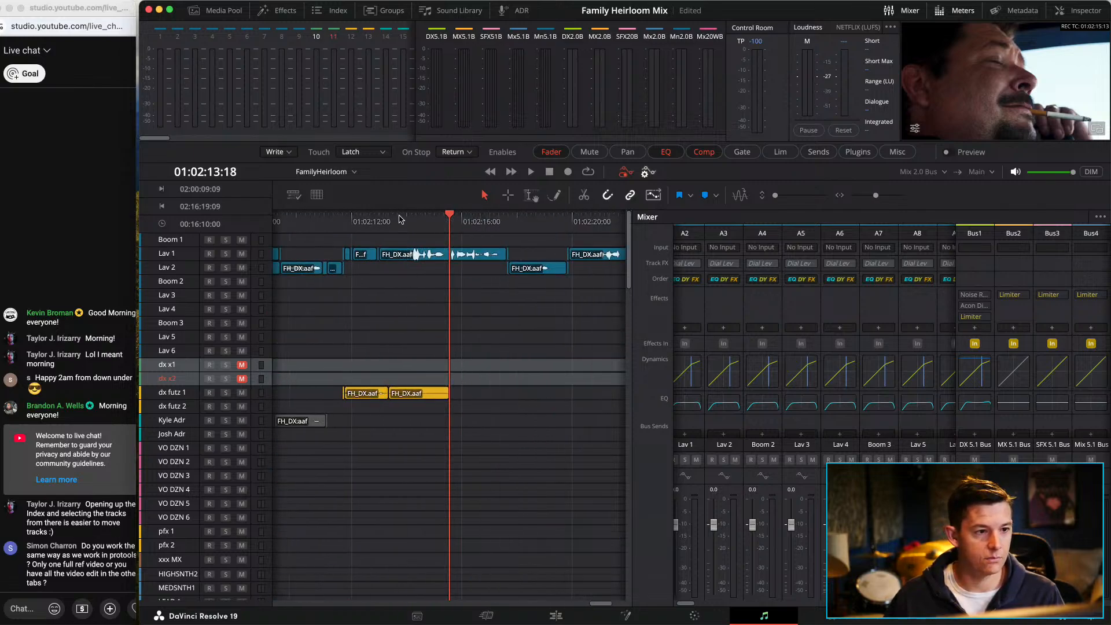
{"action": "key", "text": "super+minus"}
{"action": "key", "text": "super+minus"}
{"action": "key", "text": "super+minus"}
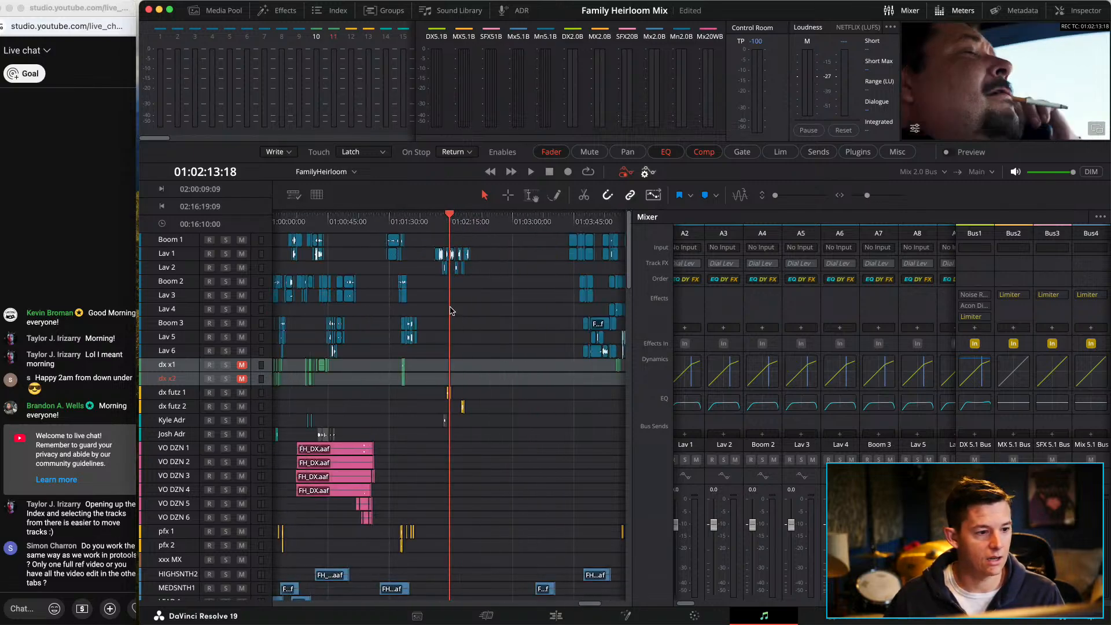
{"action": "key", "text": "super+minus"}
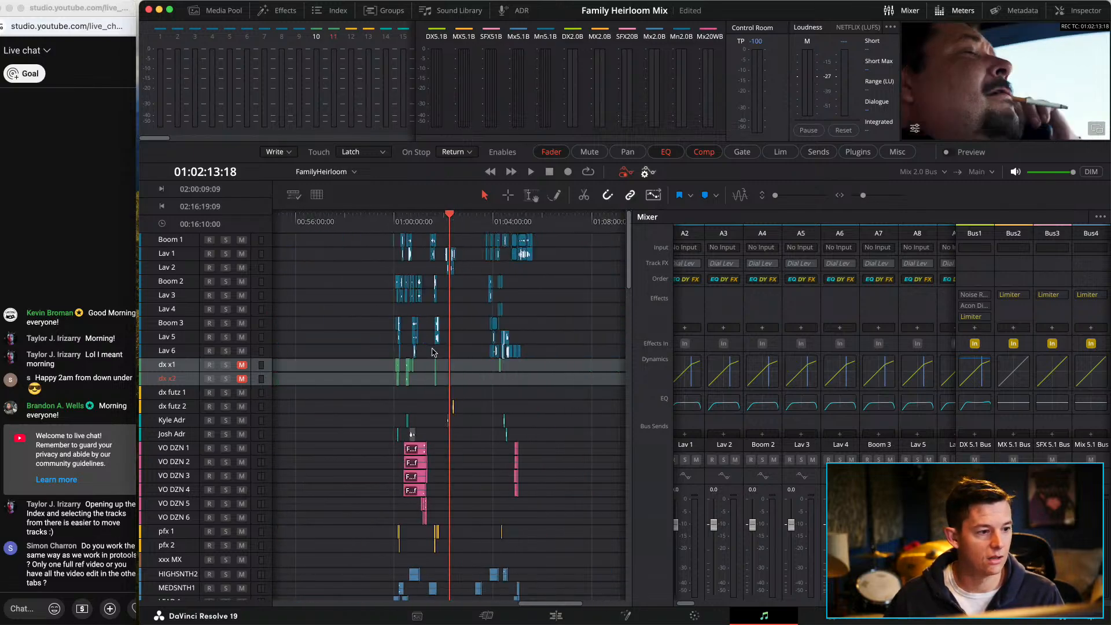
Step: Review the two ADR tracks one after the other, and select VO DZN 1 through VO DZN 6 to examine that group
{"action": "left_click", "coordinate": [174, 427]}
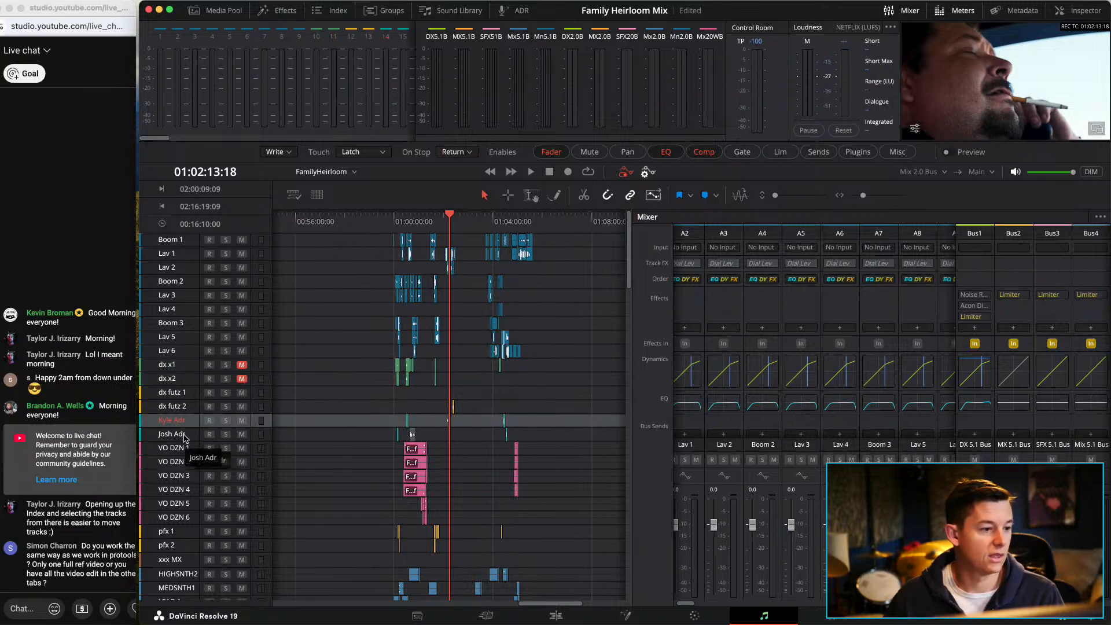
{"action": "left_click", "coordinate": [182, 436]}
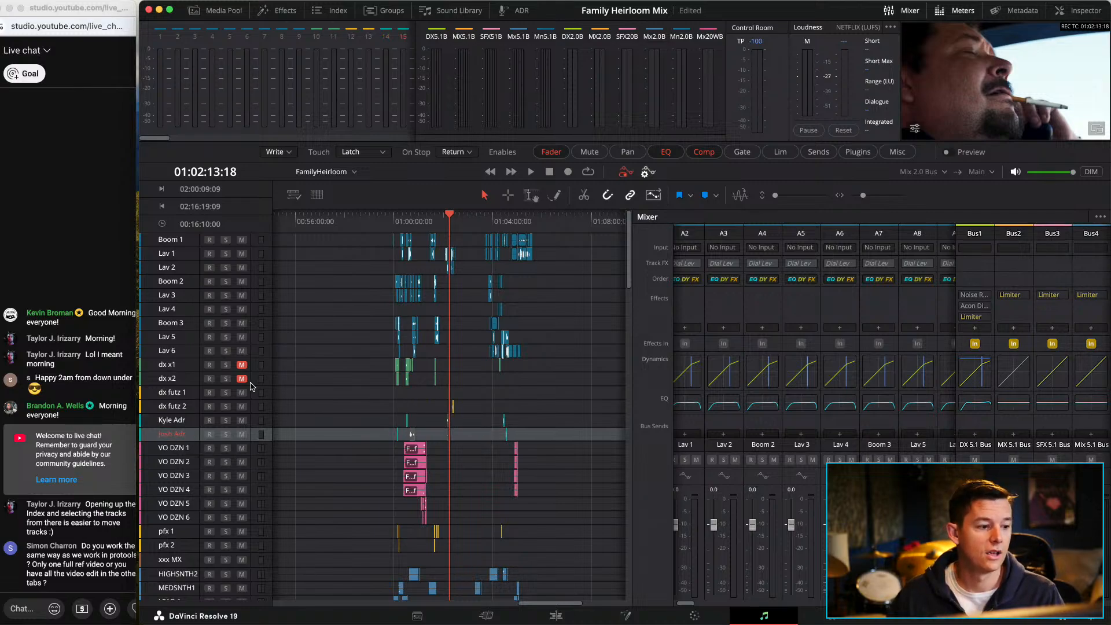
{"action": "left_click", "coordinate": [179, 451]}
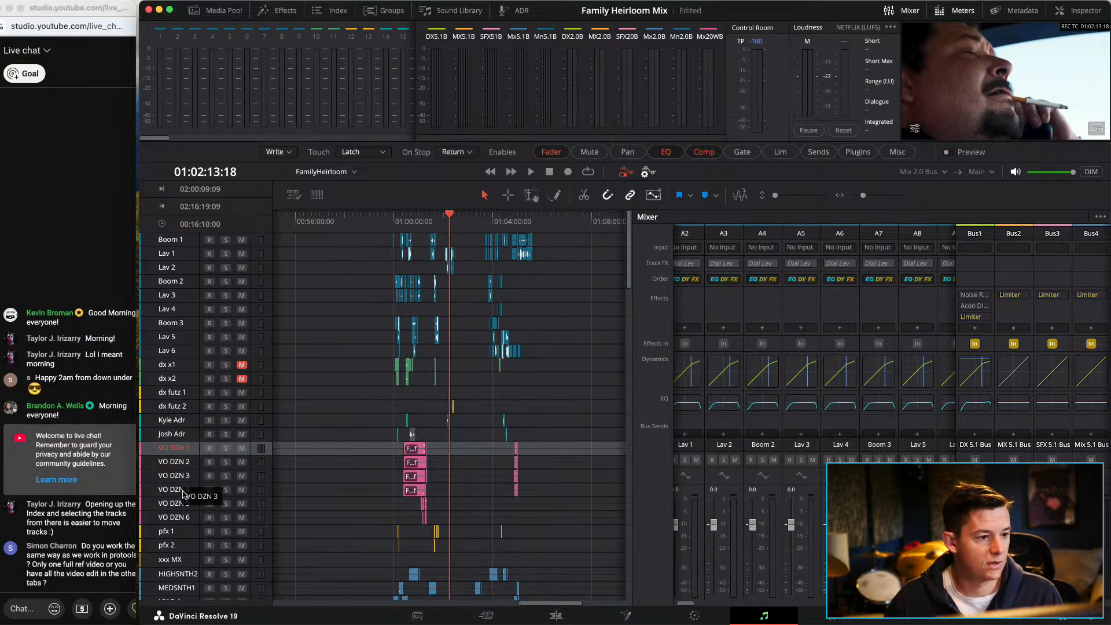
{"action": "left_click", "coordinate": [178, 519], "text": "shift"}
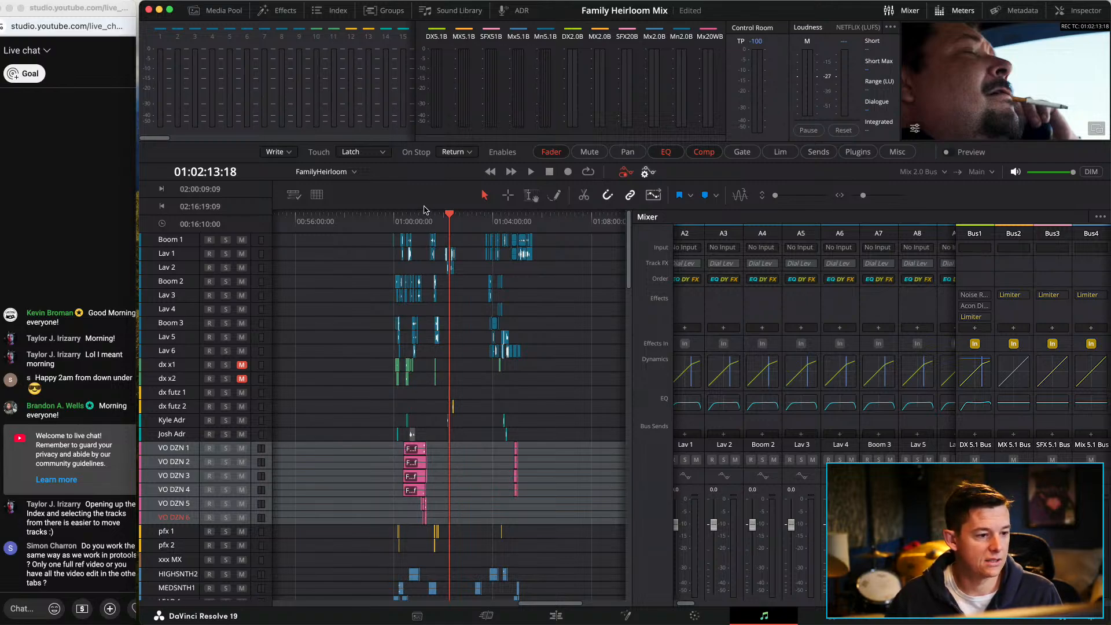
{"action": "scroll", "coordinate": [367, 462], "scroll_direction": "down", "scroll_amount": 2}
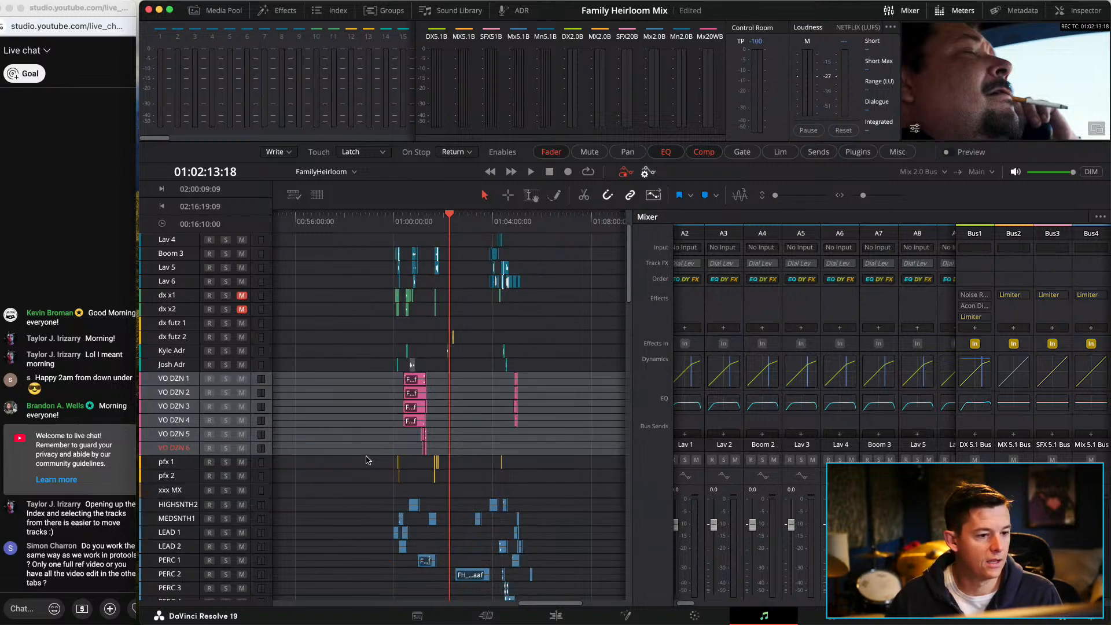
Step: Select pfx 1 and pfx 2, inspect their clips closely around 01:01:38:11, and glance at the music tracks below them
{"action": "left_click", "coordinate": [171, 466]}
{"action": "left_click", "coordinate": [210, 475], "text": "shift"}
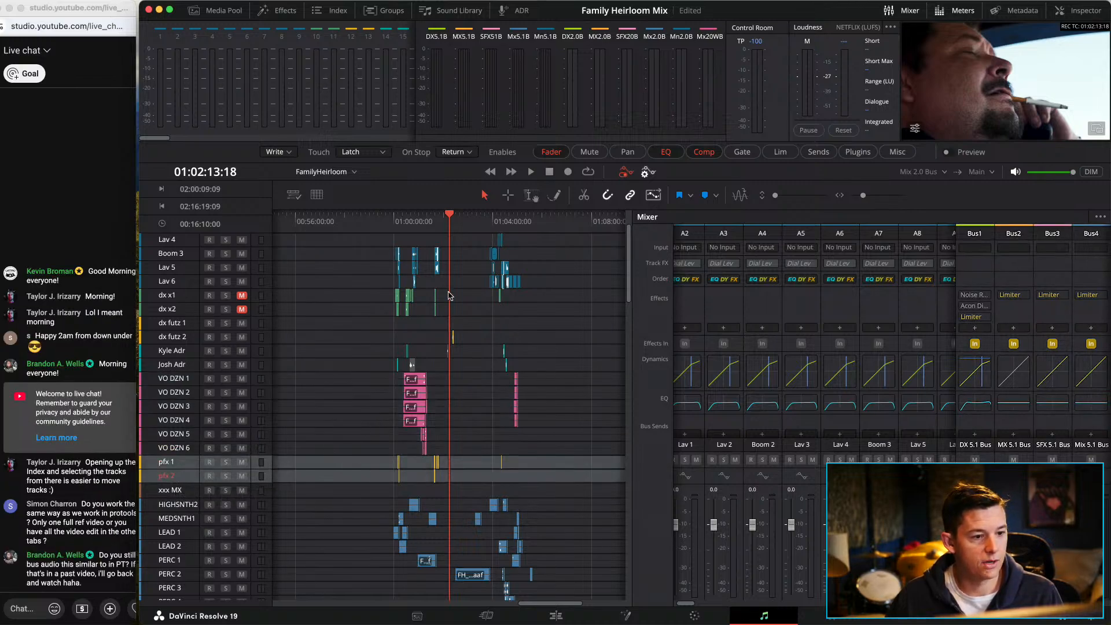
{"action": "left_click", "coordinate": [436, 217]}
{"action": "key", "text": "super+equal"}
{"action": "key", "text": "super+equal"}
{"action": "key", "text": "super+equal"}
{"action": "key", "text": "super+equal"}
{"action": "key", "text": "super+equal"}
{"action": "left_click", "coordinate": [420, 223]}
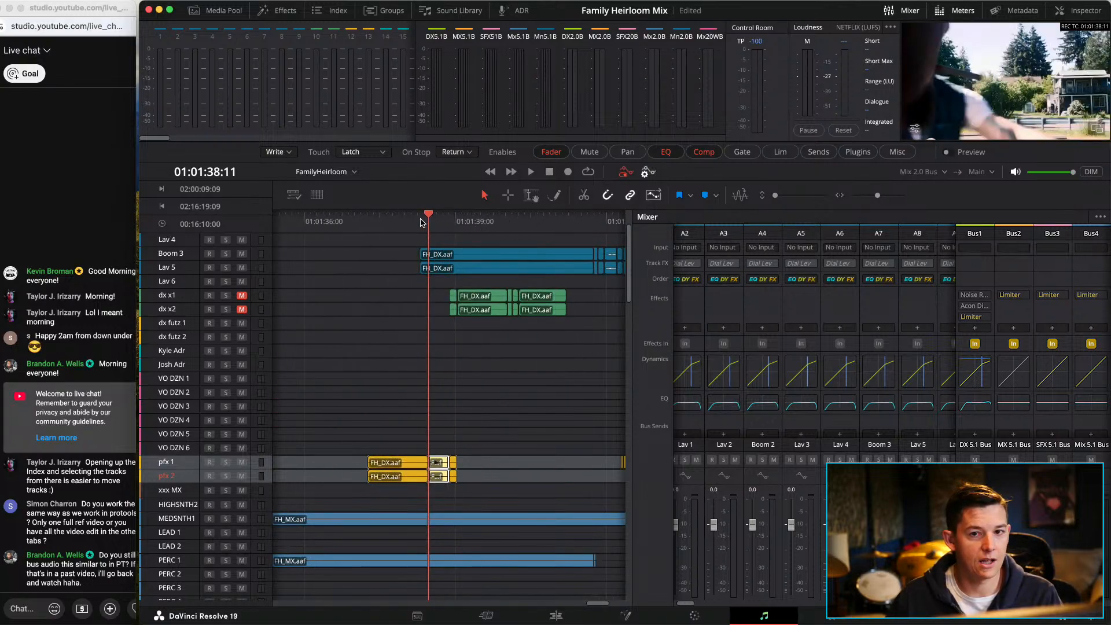
{"action": "key", "text": "super+minus"}
{"action": "key", "text": "super+minus"}
{"action": "key", "text": "super+minus"}
{"action": "key", "text": "super+minus"}
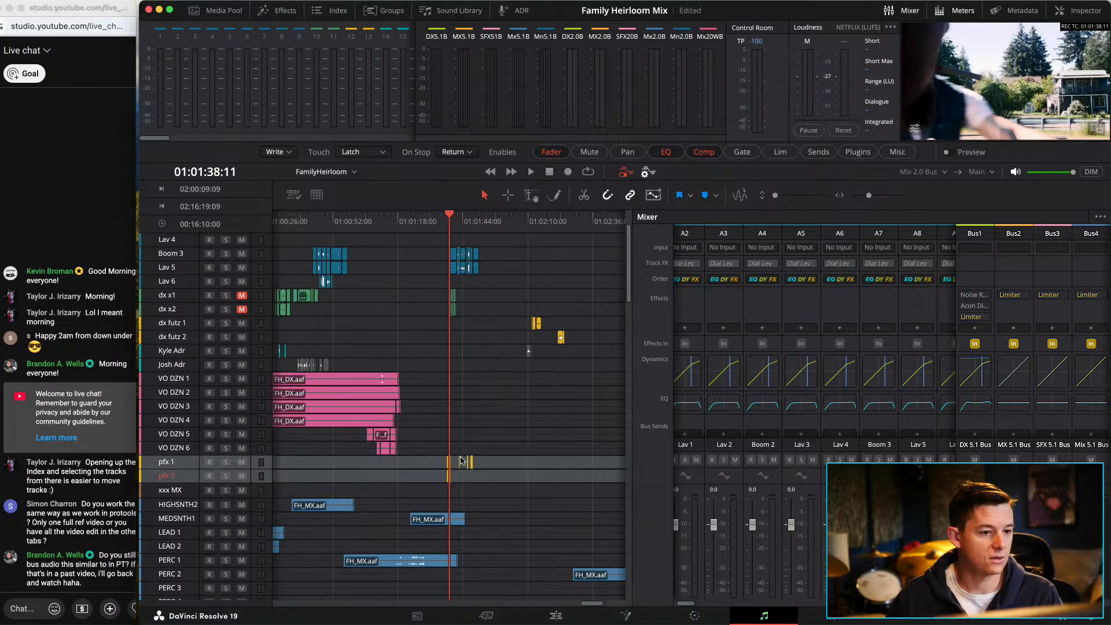
{"action": "scroll", "coordinate": [498, 347], "scroll_direction": "down", "scroll_amount": 5}
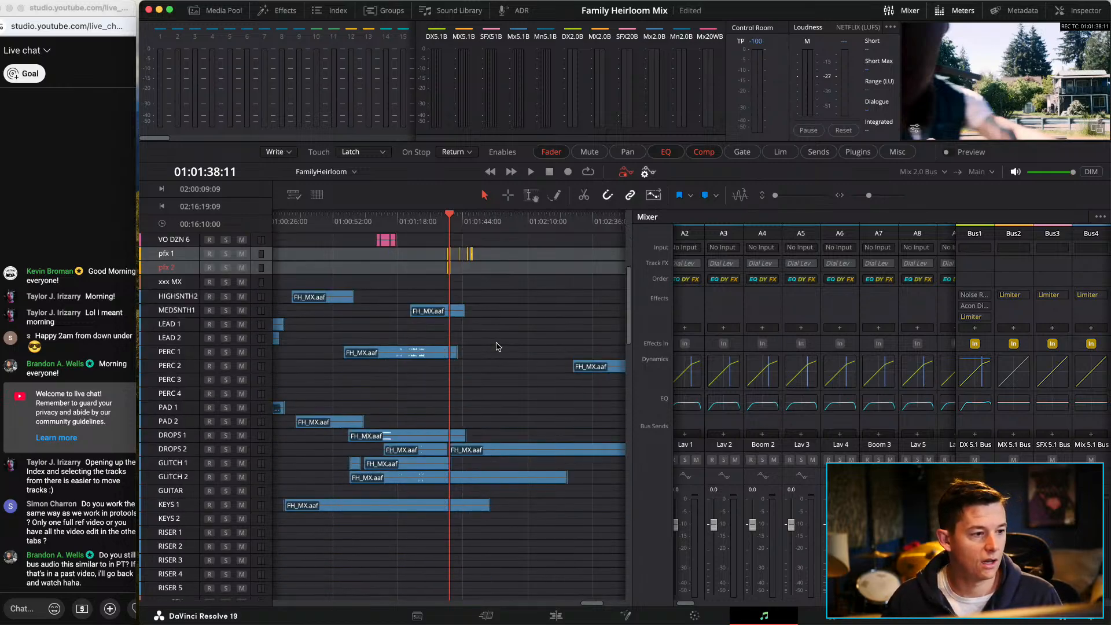
{"action": "scroll", "coordinate": [496, 346], "scroll_direction": "up", "scroll_amount": 3}
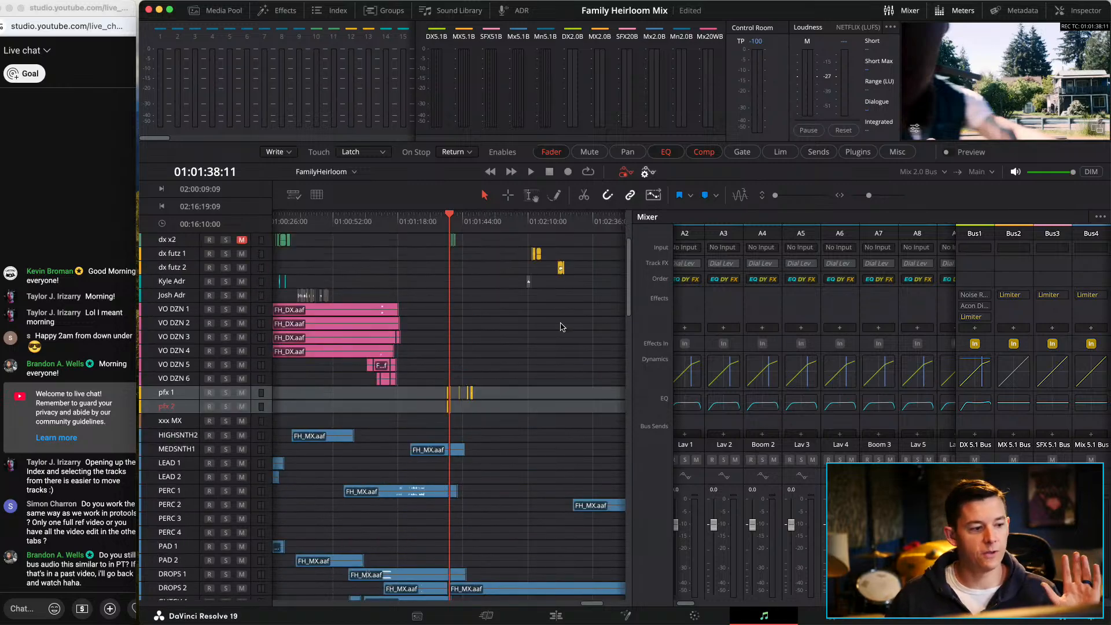
Step: Widen the mixer and its bus section, and review the bus strips from DX 5.1 Bus through to the VCA faders
{"action": "left_click", "coordinate": [958, 442]}
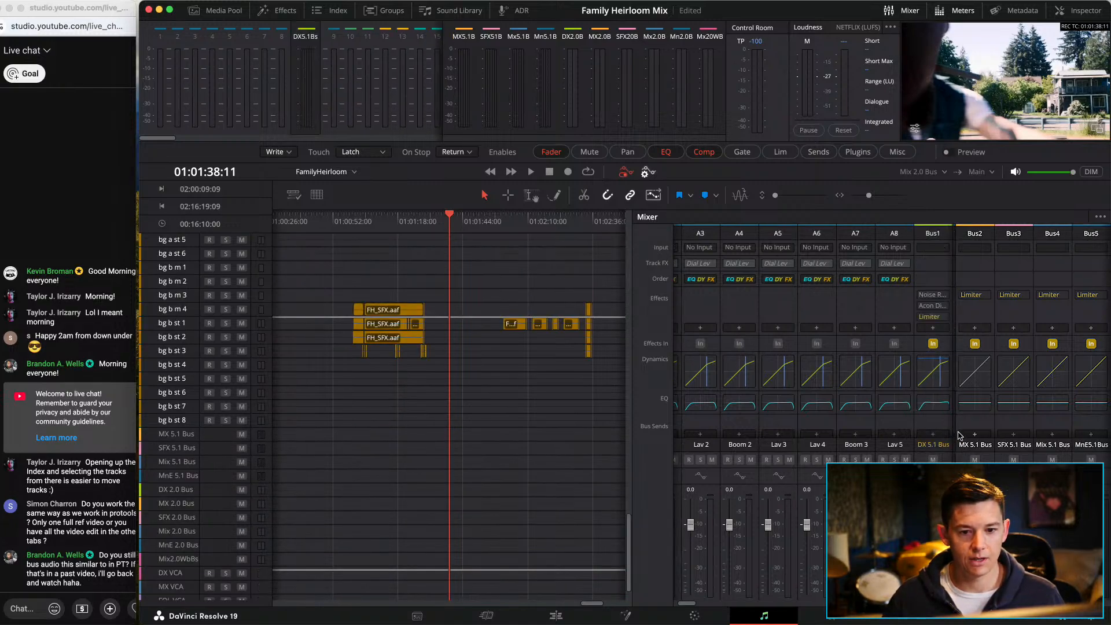
{"action": "key", "text": "super+z"}
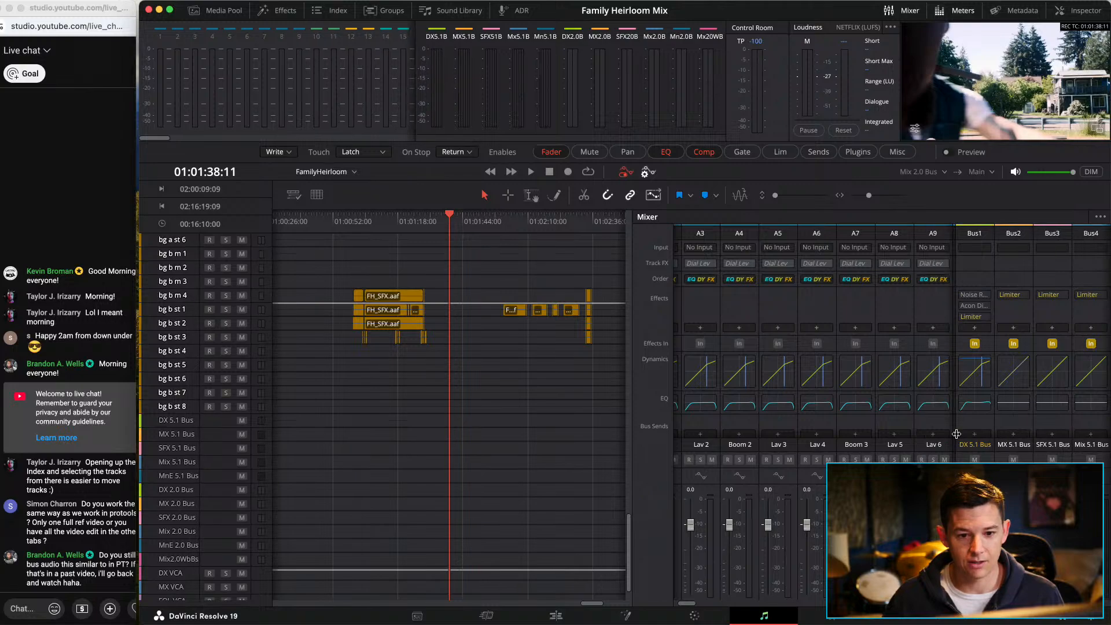
{"action": "left_click_drag", "start_coordinate": [954, 468], "coordinate": [616, 467]}
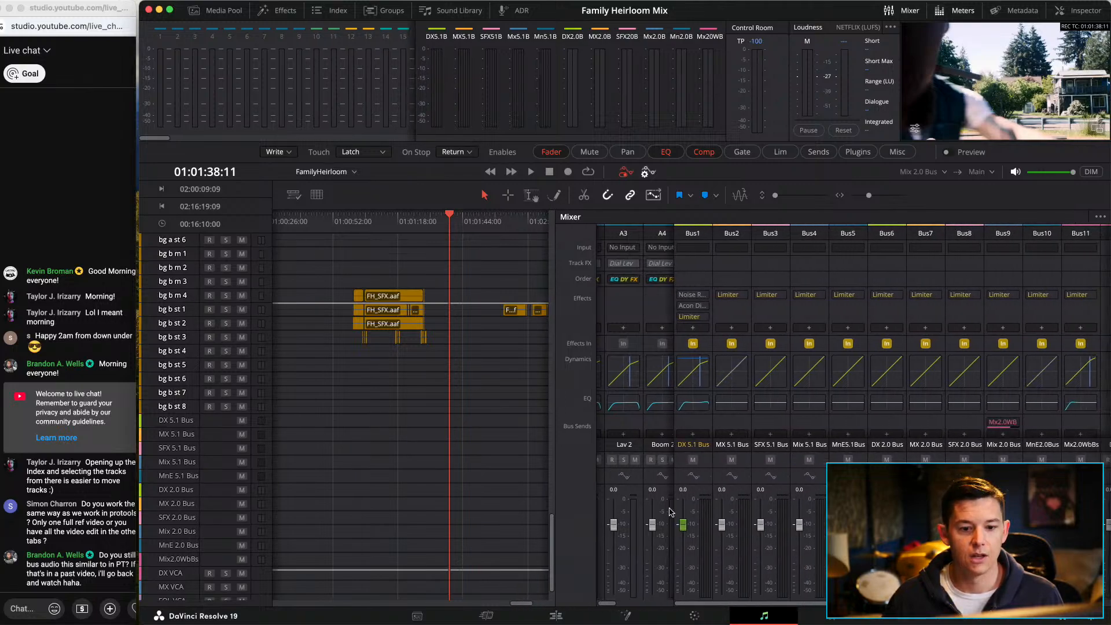
{"action": "left_click_drag", "start_coordinate": [769, 607], "coordinate": [720, 601]}
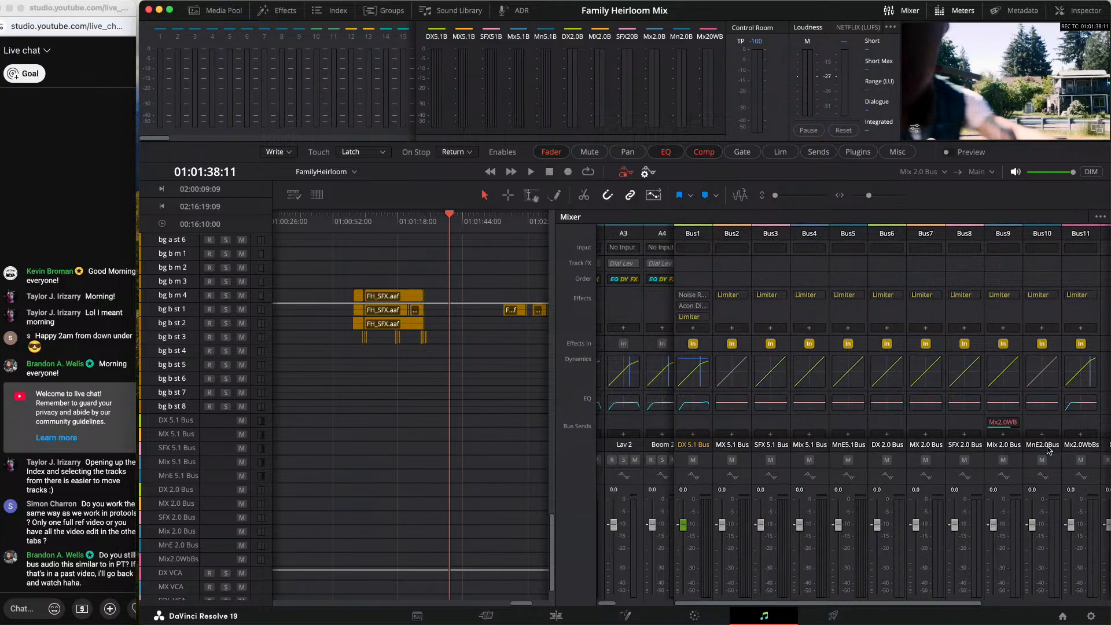
{"action": "left_click_drag", "start_coordinate": [952, 603], "coordinate": [1046, 603]}
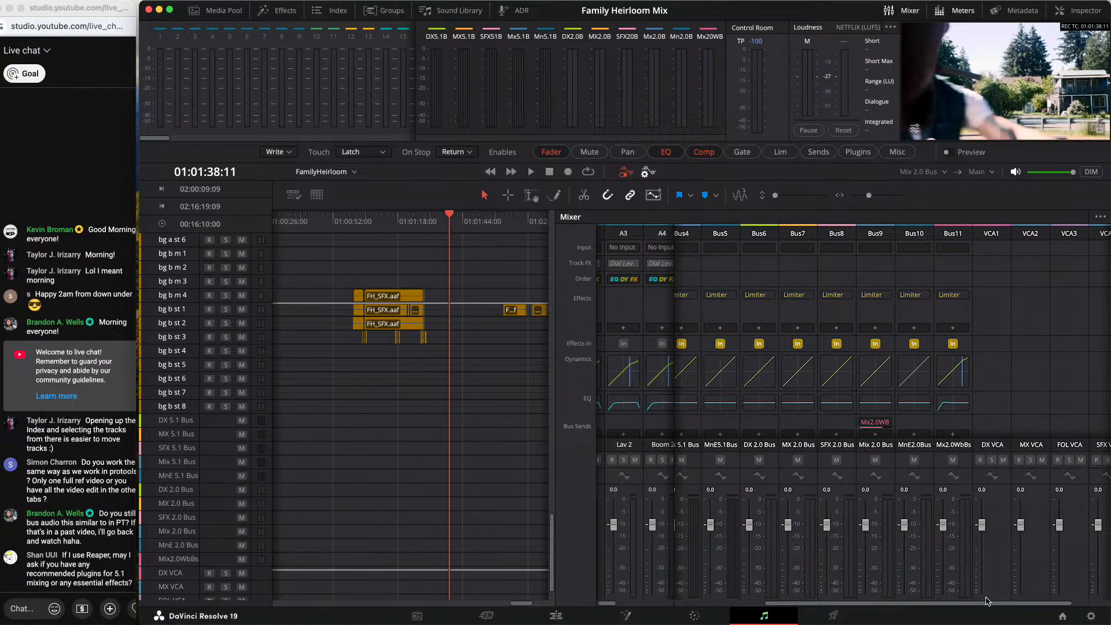
{"action": "left_click_drag", "start_coordinate": [987, 606], "coordinate": [1048, 605]}
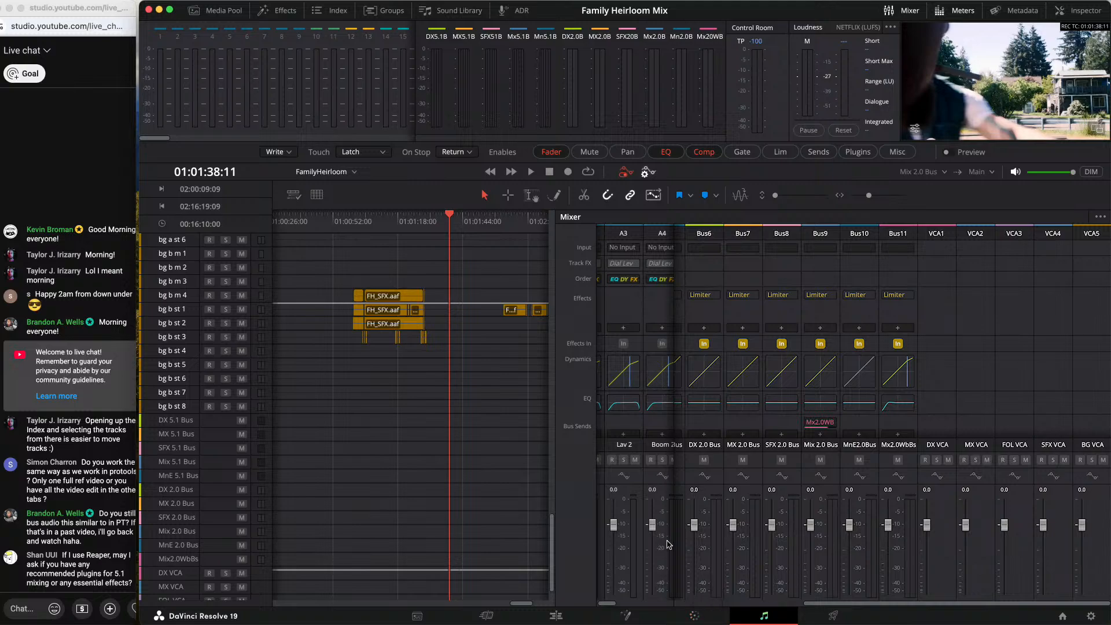
Step: Shrink the mixer's bus section to reveal tracks A1 to A8, and survey the timeline tracks from the VCAs back to Boom 1
{"action": "left_click_drag", "start_coordinate": [674, 479], "coordinate": [915, 481]}
{"action": "mouse_move", "coordinate": [605, 605]}
{"action": "left_mouse_down"}
{"action": "mouse_move", "coordinate": [617, 605]}
{"action": "mouse_move", "coordinate": [596, 602]}
{"action": "left_mouse_up"}
{"action": "scroll", "coordinate": [366, 434], "scroll_direction": "down", "scroll_amount": 2}
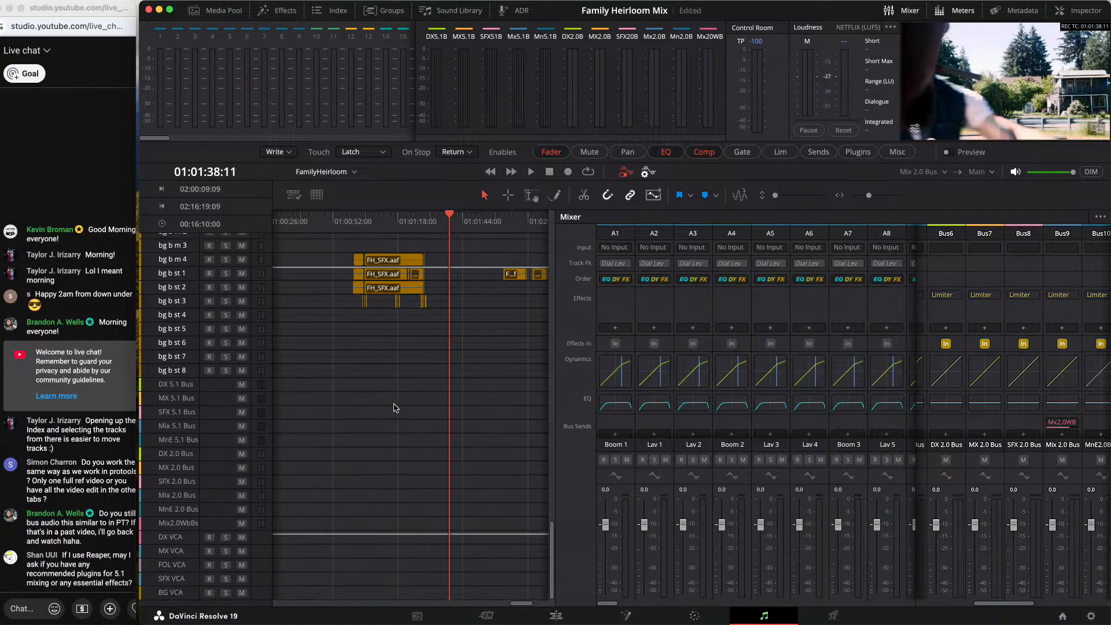
{"action": "scroll", "coordinate": [392, 409], "scroll_direction": "up", "scroll_amount": 10}
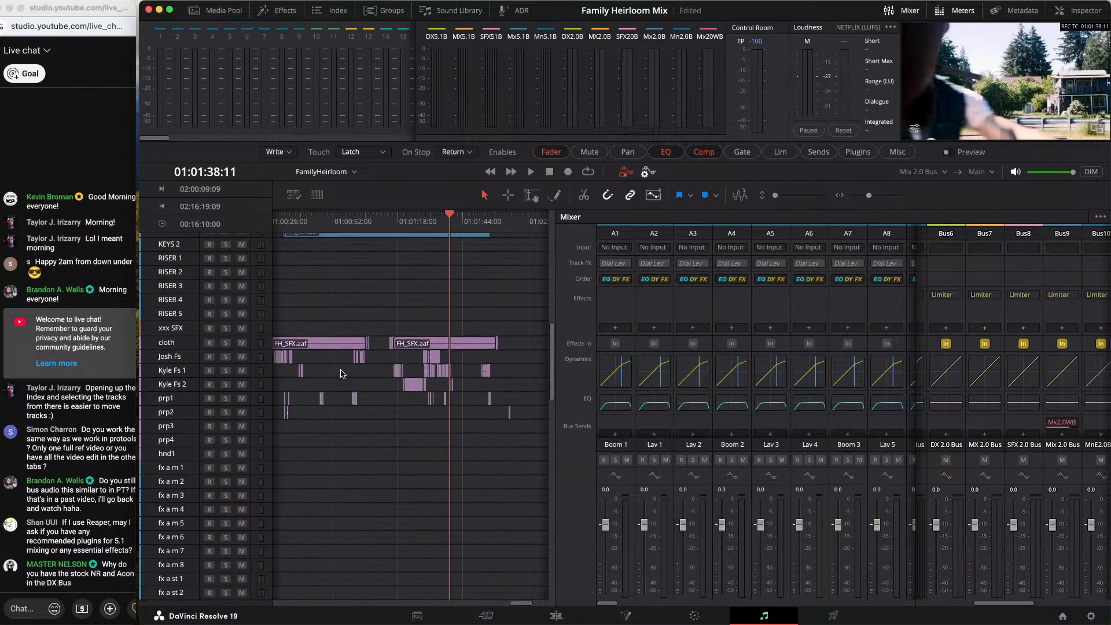
{"action": "scroll", "coordinate": [230, 458], "scroll_direction": "down", "scroll_amount": 5}
{"action": "scroll", "coordinate": [229, 458], "scroll_direction": "down", "scroll_amount": 7}
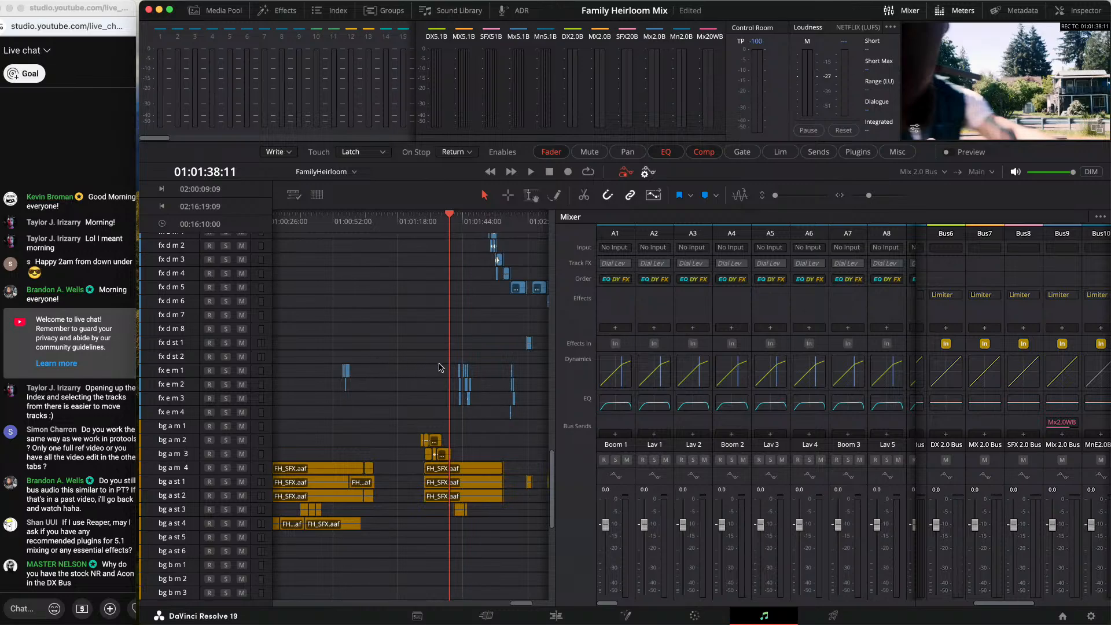
{"action": "scroll", "coordinate": [426, 367], "scroll_direction": "up", "scroll_amount": 15}
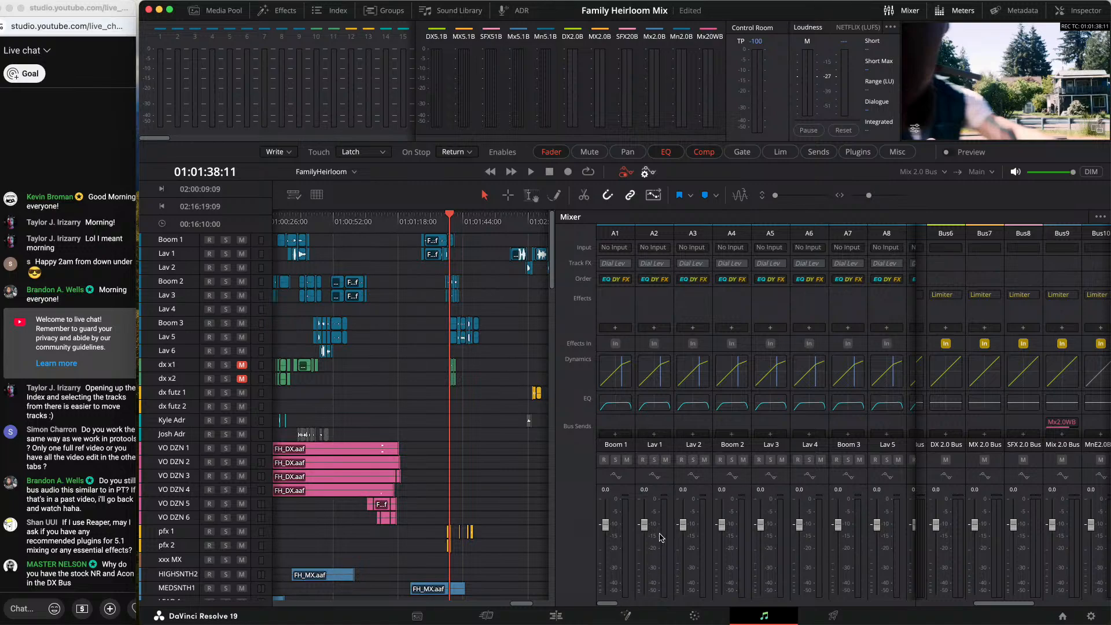
Step: Review the buses available for monitoring and the monitor output choices, keeping Mix 2.0 Bus on Main
{"action": "left_click", "coordinate": [943, 172]}
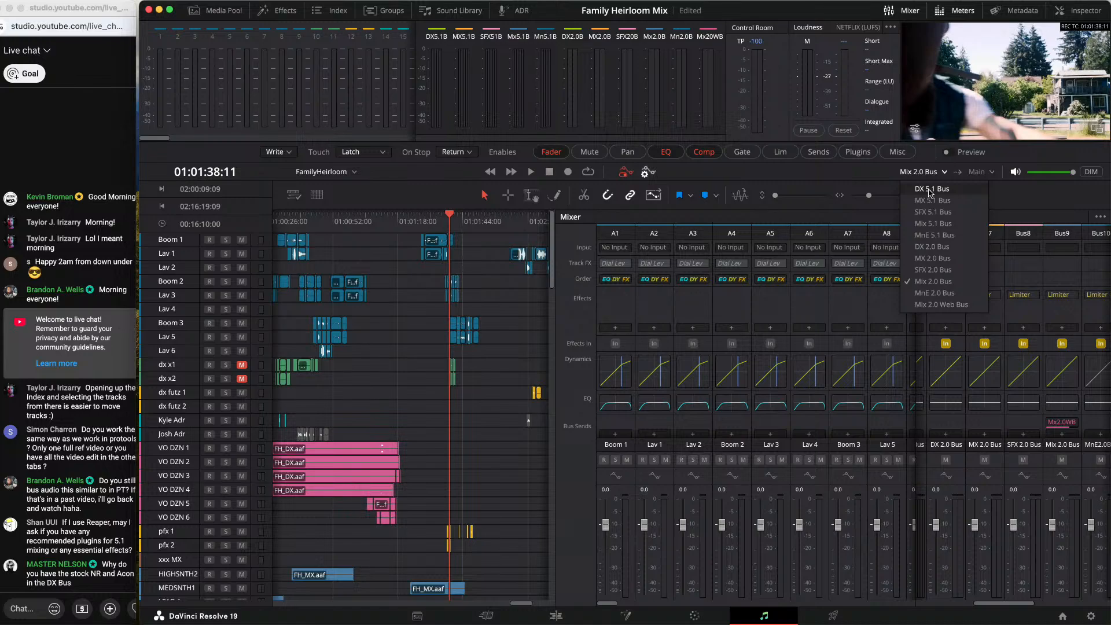
{"action": "left_click", "coordinate": [870, 178]}
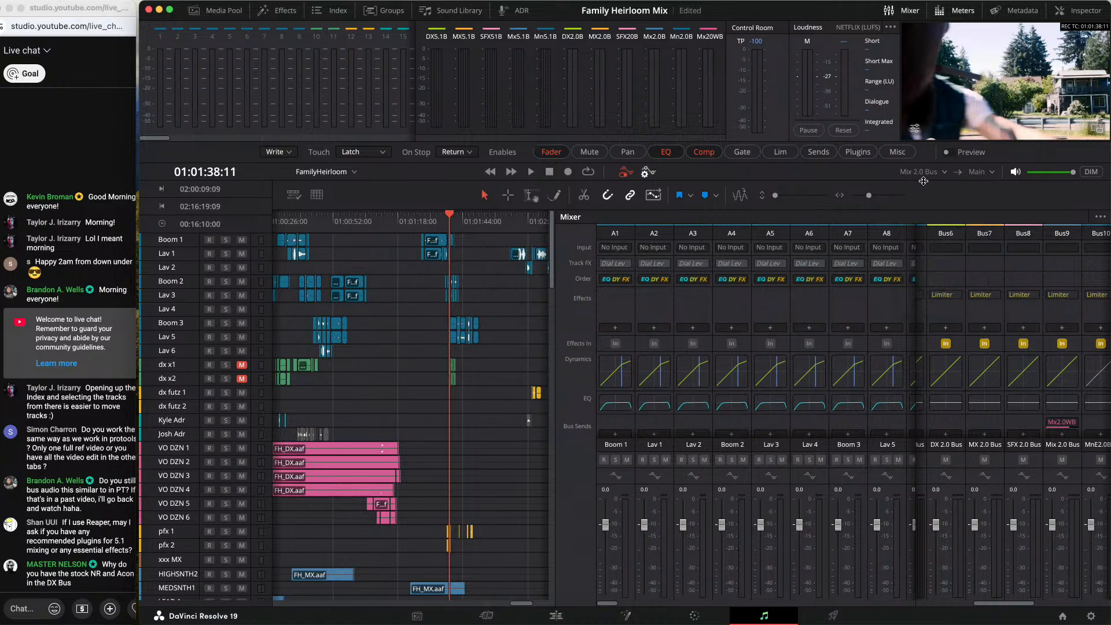
{"action": "left_click", "coordinate": [992, 172]}
{"action": "left_click", "coordinate": [977, 172]}
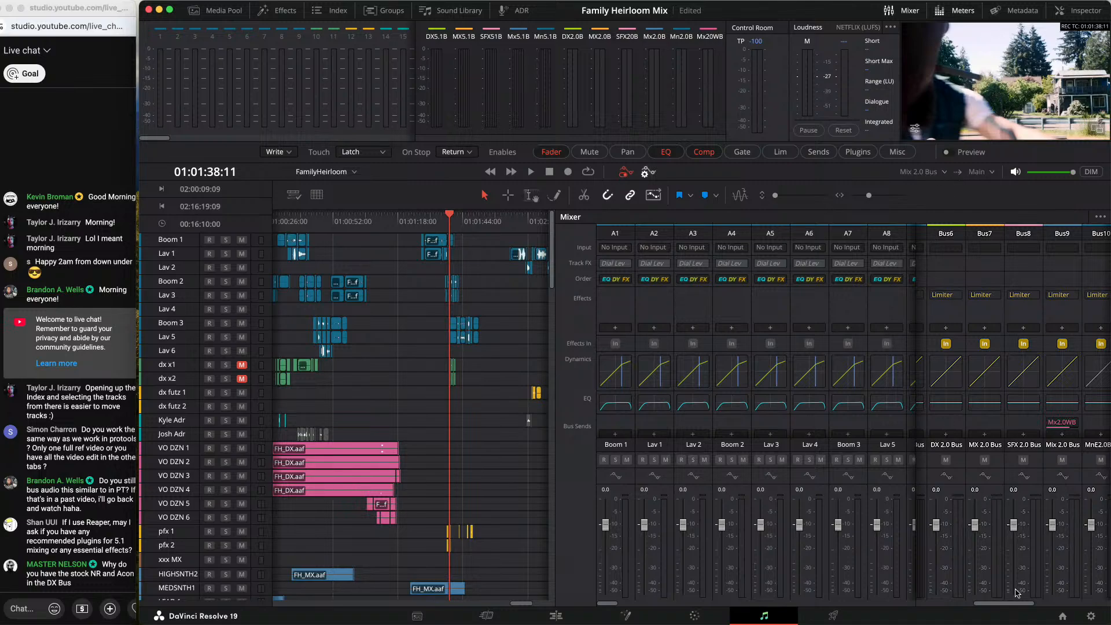
{"action": "left_click_drag", "start_coordinate": [1009, 606], "coordinate": [992, 606]}
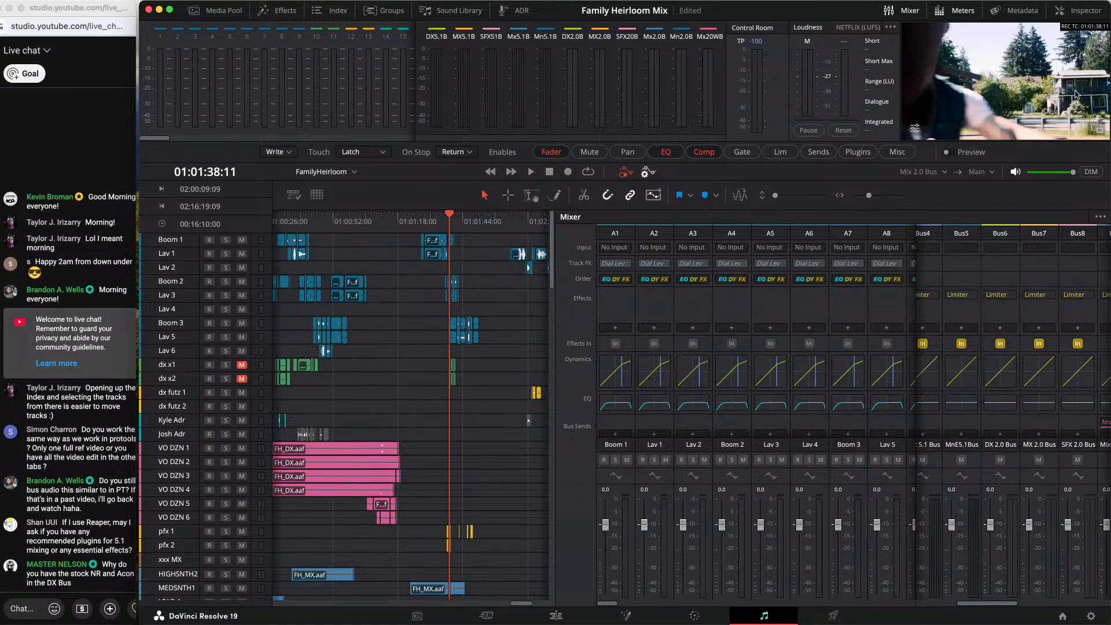
Step: Examine the track assignments and the full list of VCAs in the VCA Assign window, and close it
{"action": "left_click_drag", "start_coordinate": [739, 74], "coordinate": [815, 80]}
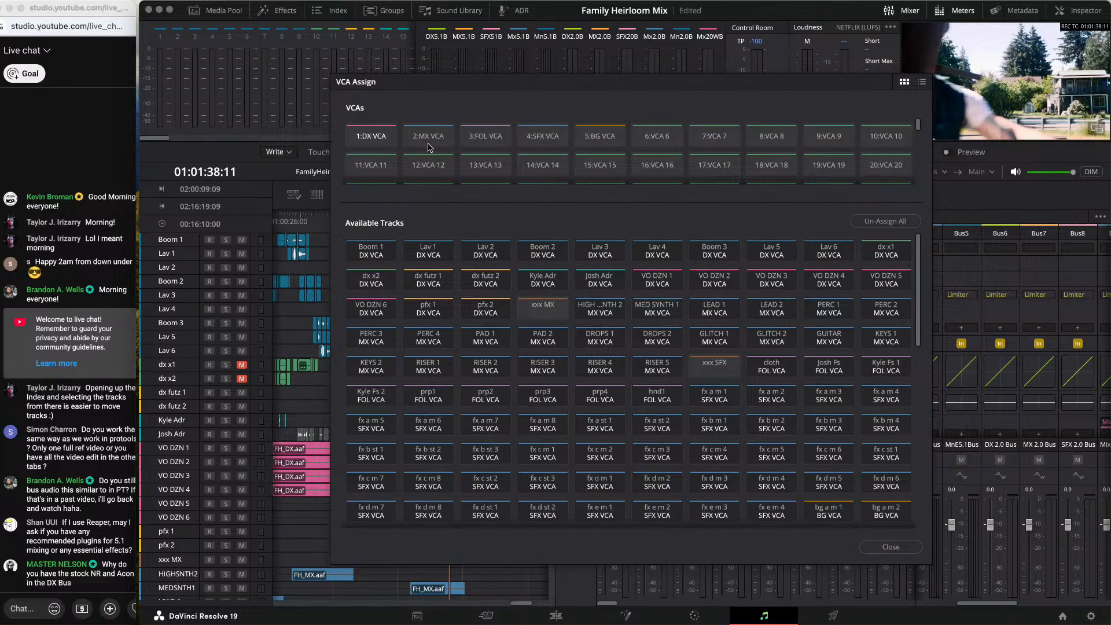
{"action": "scroll", "coordinate": [901, 135], "scroll_direction": "down", "scroll_amount": 10}
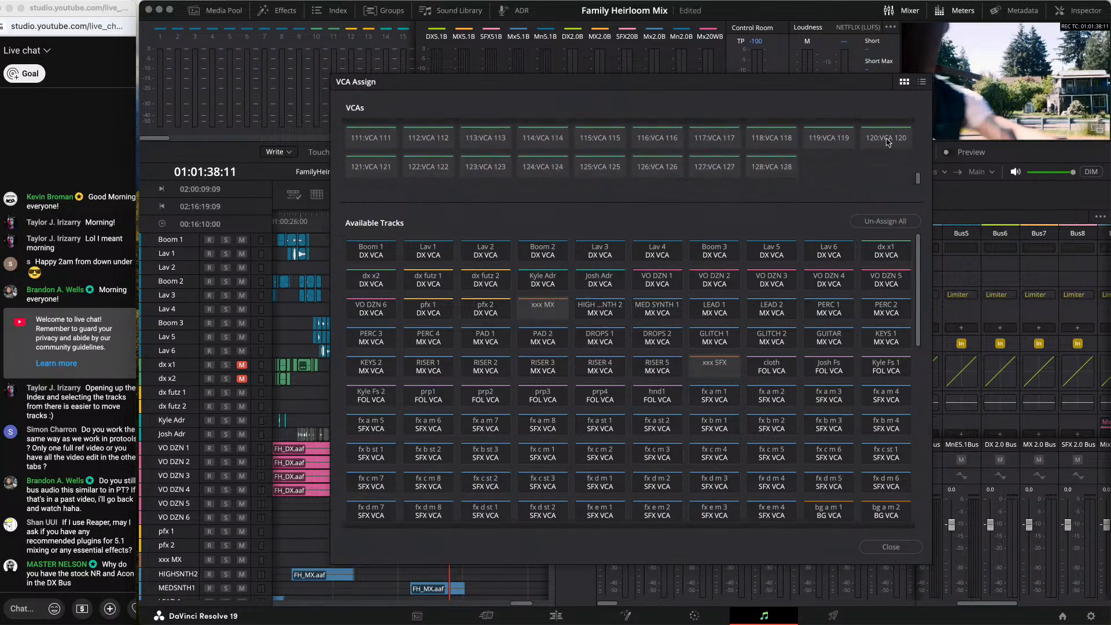
{"action": "scroll", "coordinate": [856, 153], "scroll_direction": "up", "scroll_amount": 10}
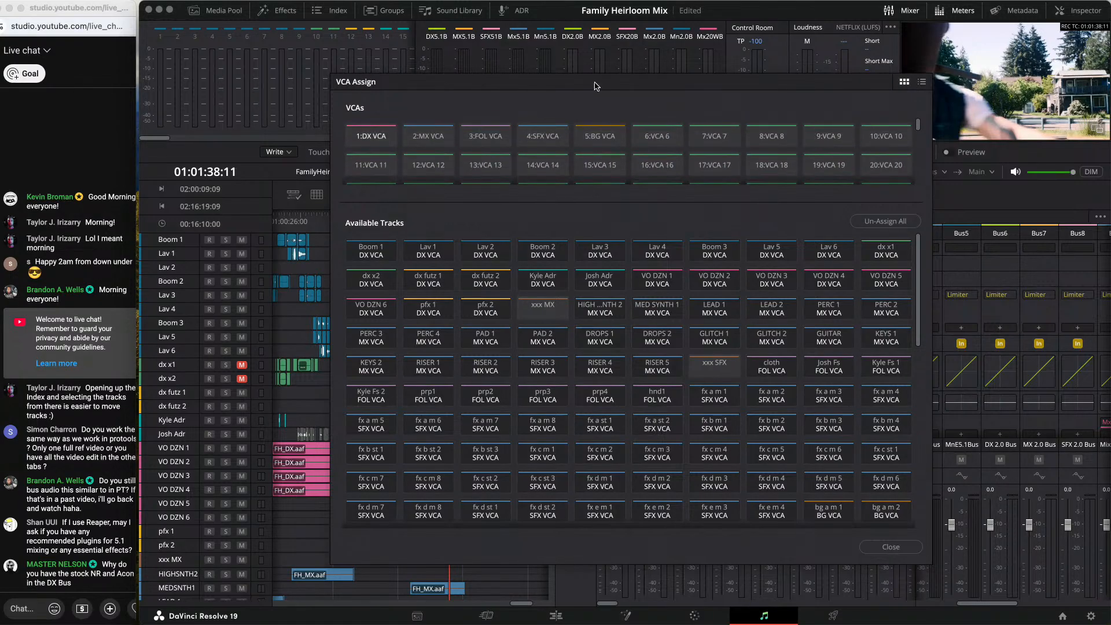
{"action": "left_click_drag", "start_coordinate": [854, 86], "coordinate": [846, 84]}
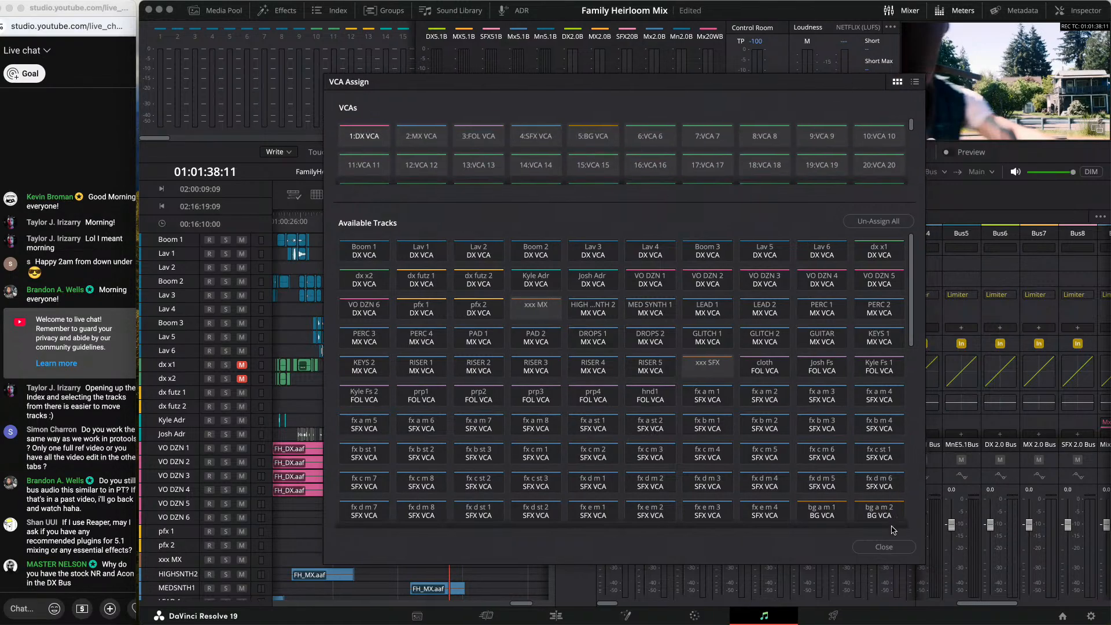
{"action": "left_click", "coordinate": [884, 547]}
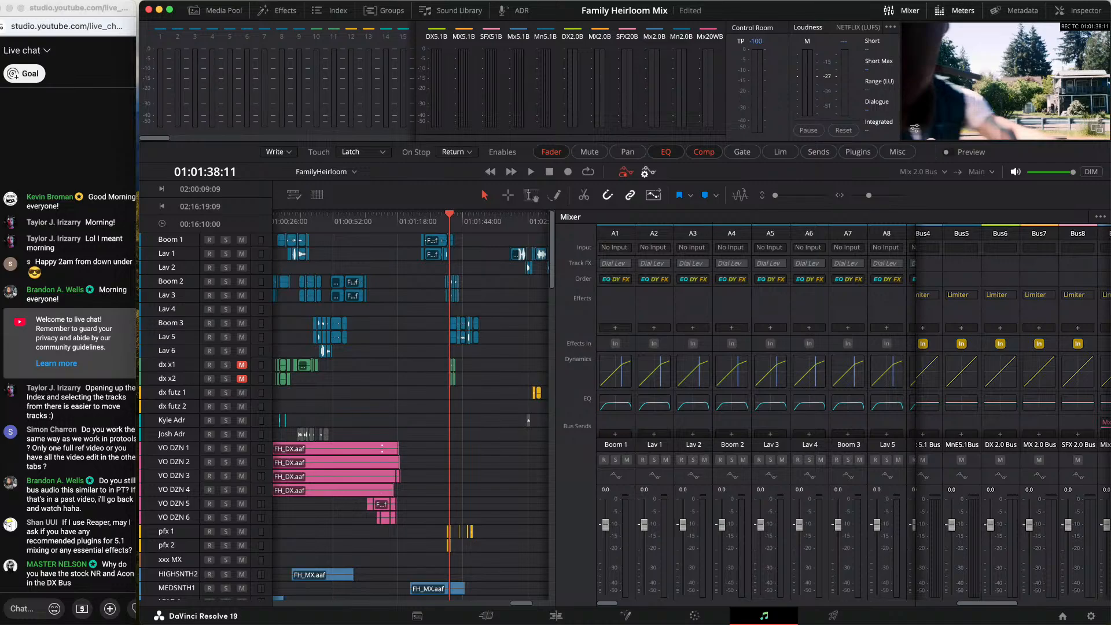
Step: Examine the track routing in the Bus Assign window, and compare it with the mixer's bus outputs and the effects tracks
{"action": "left_click_drag", "start_coordinate": [779, 88], "coordinate": [798, 92]}
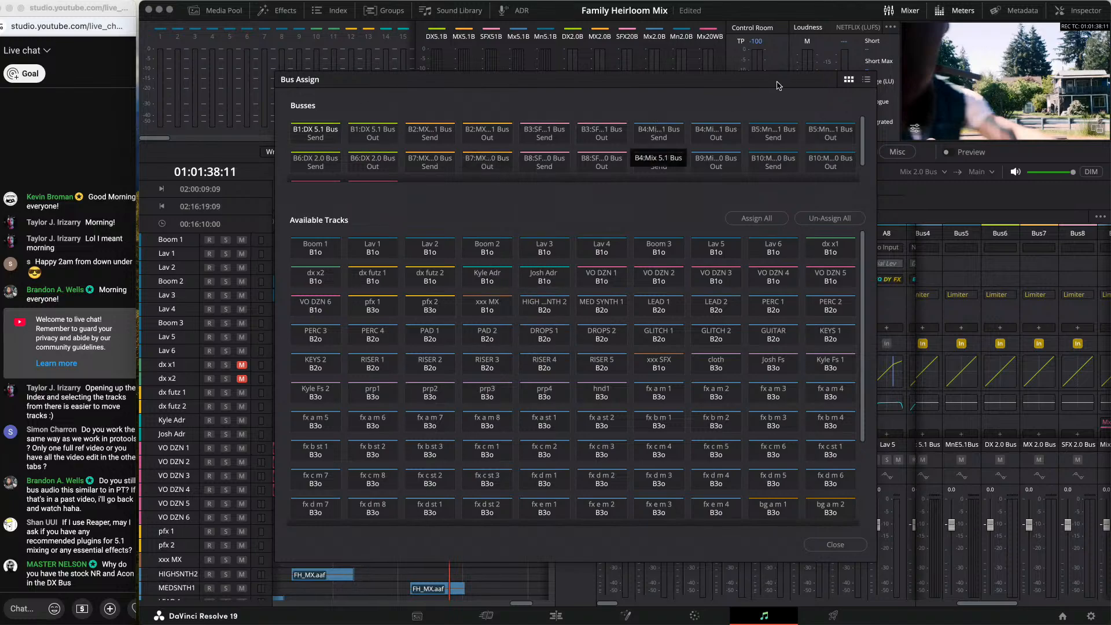
{"action": "left_click", "coordinate": [835, 545]}
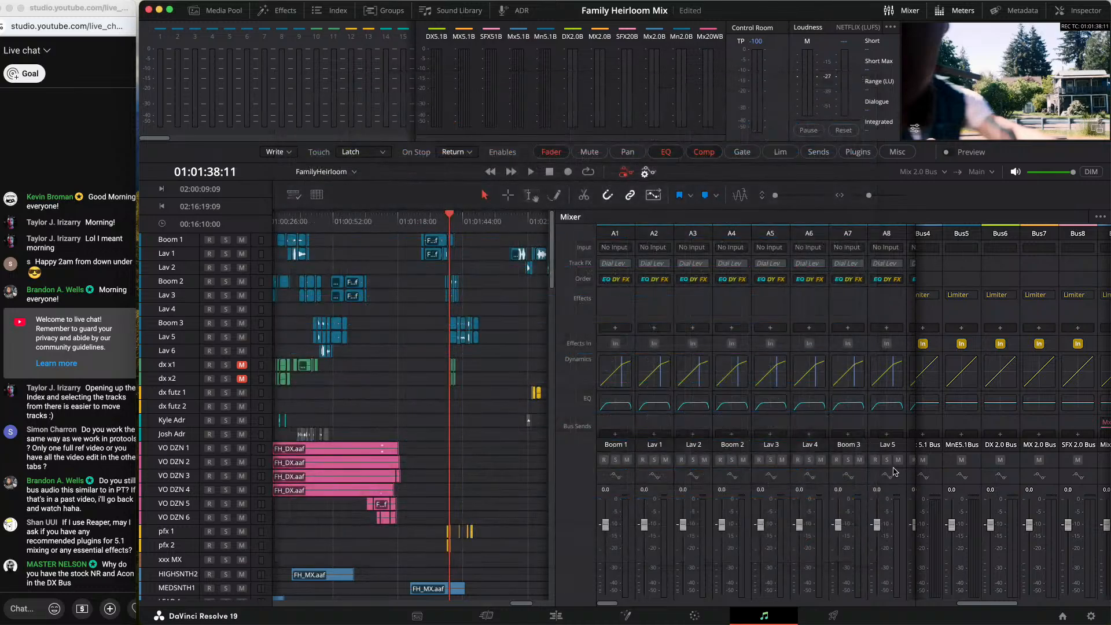
{"action": "scroll", "coordinate": [834, 347], "scroll_direction": "down", "scroll_amount": 3}
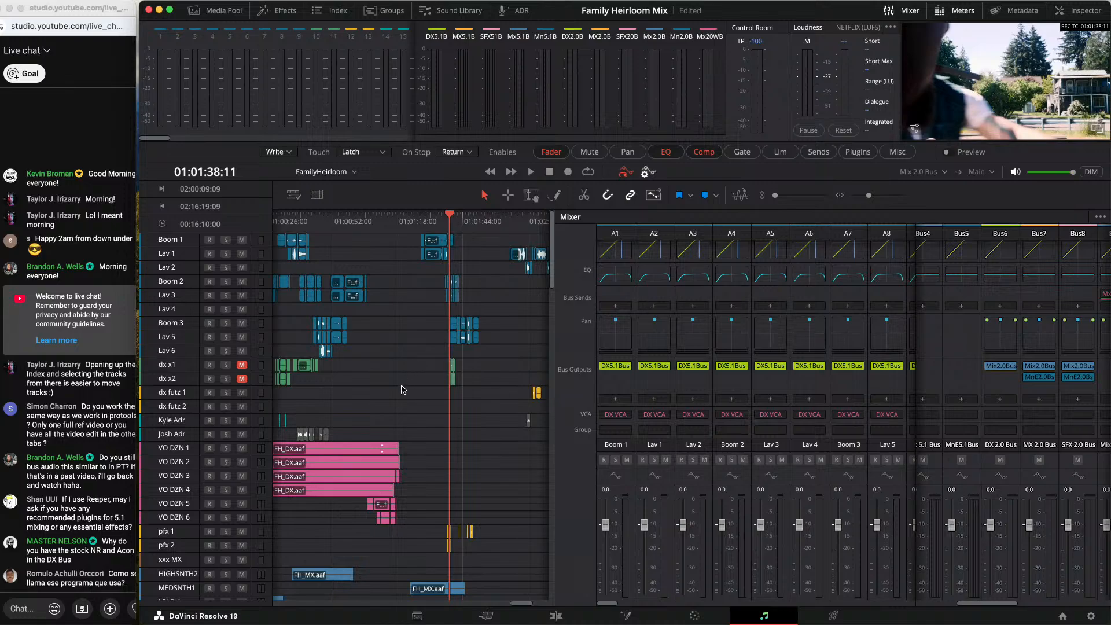
{"action": "scroll", "coordinate": [406, 400], "scroll_direction": "down", "scroll_amount": 10}
{"action": "scroll", "coordinate": [405, 399], "scroll_direction": "down", "scroll_amount": 5}
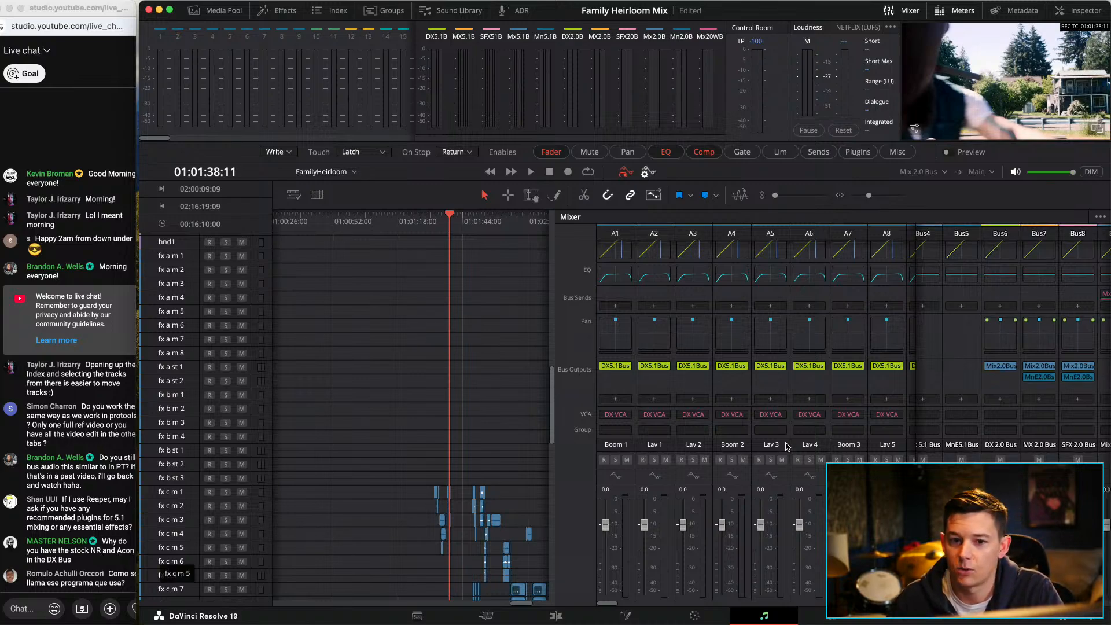
Step: Examine the DX 5.1 Bus effects, viewing the Noise Reduction settings and opening Acon Digital Extract Dialogue
{"action": "scroll", "coordinate": [924, 396], "scroll_direction": "up", "scroll_amount": 3}
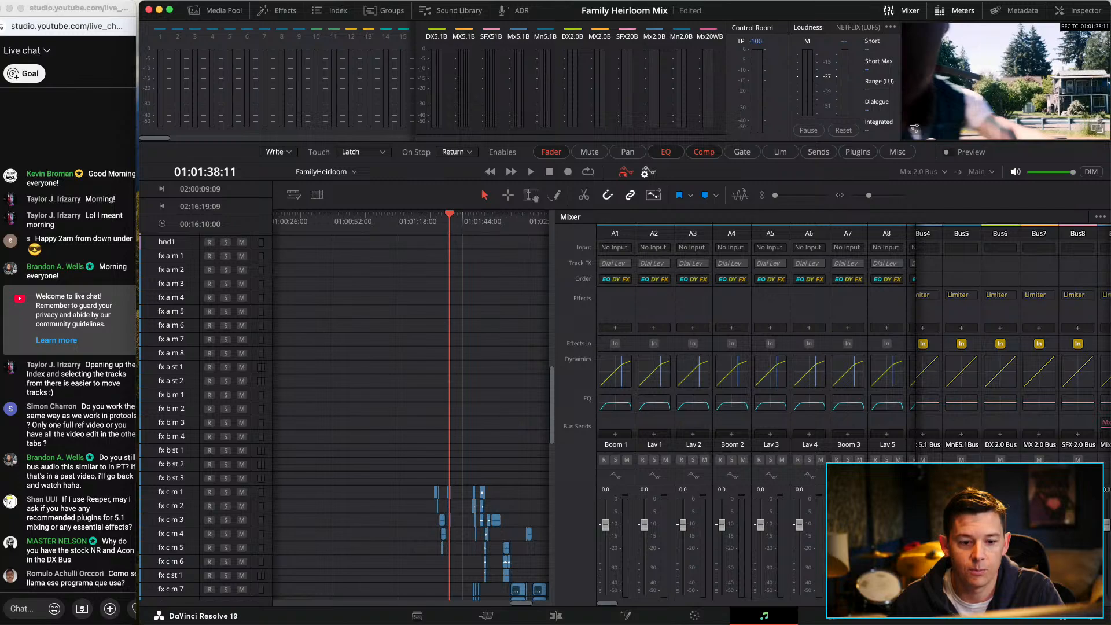
{"action": "scroll", "coordinate": [1012, 344], "scroll_direction": "left", "scroll_amount": 4}
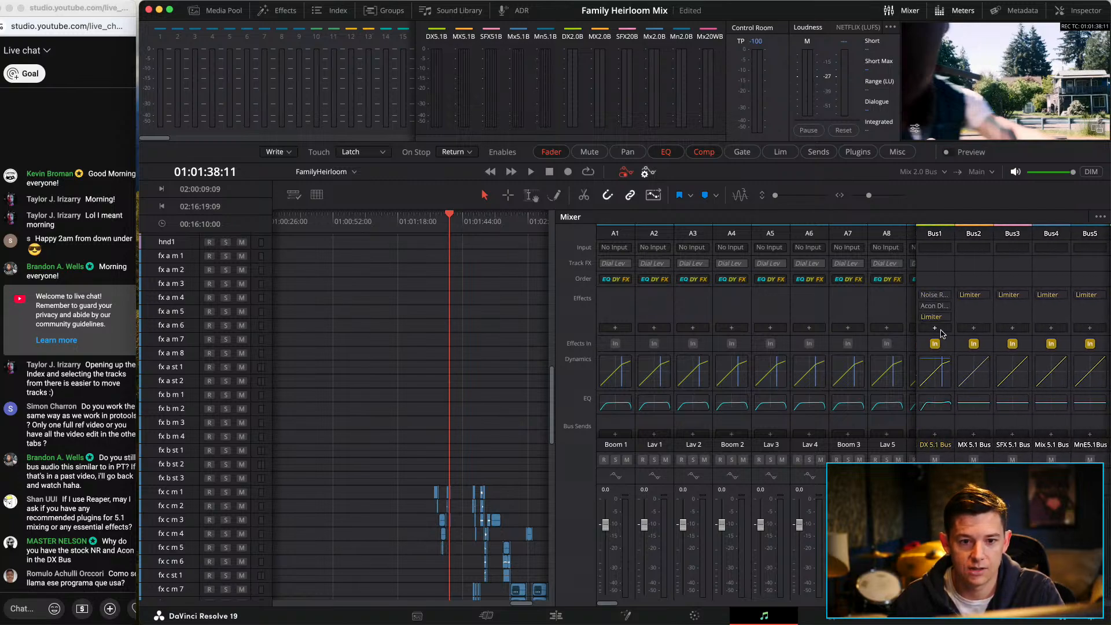
{"action": "mouse_move", "coordinate": [941, 299]}
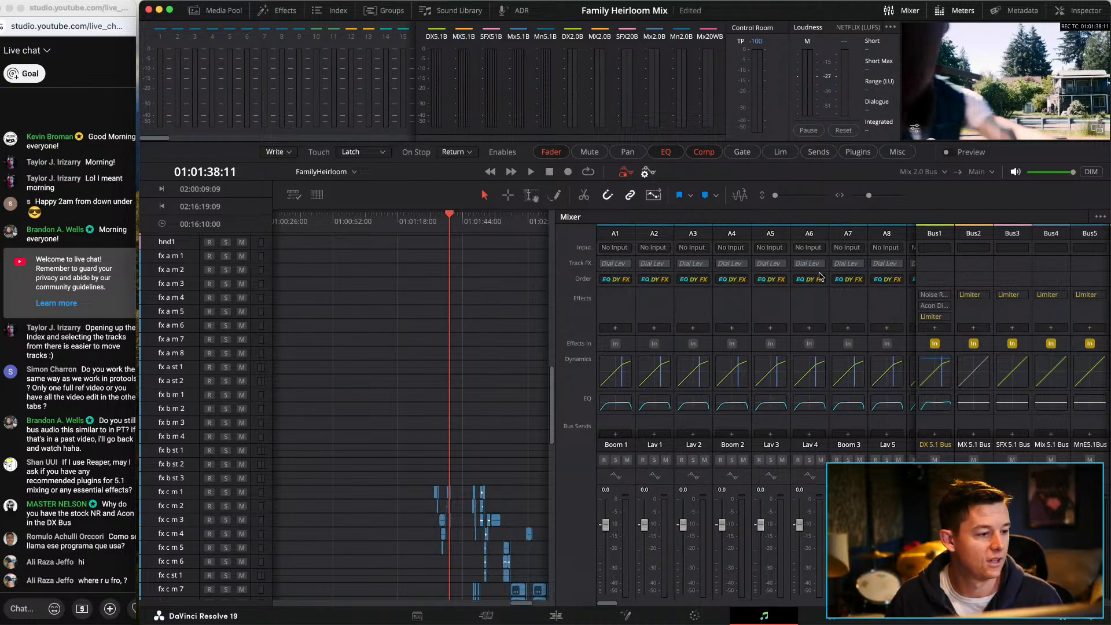
{"action": "mouse_move", "coordinate": [943, 311]}
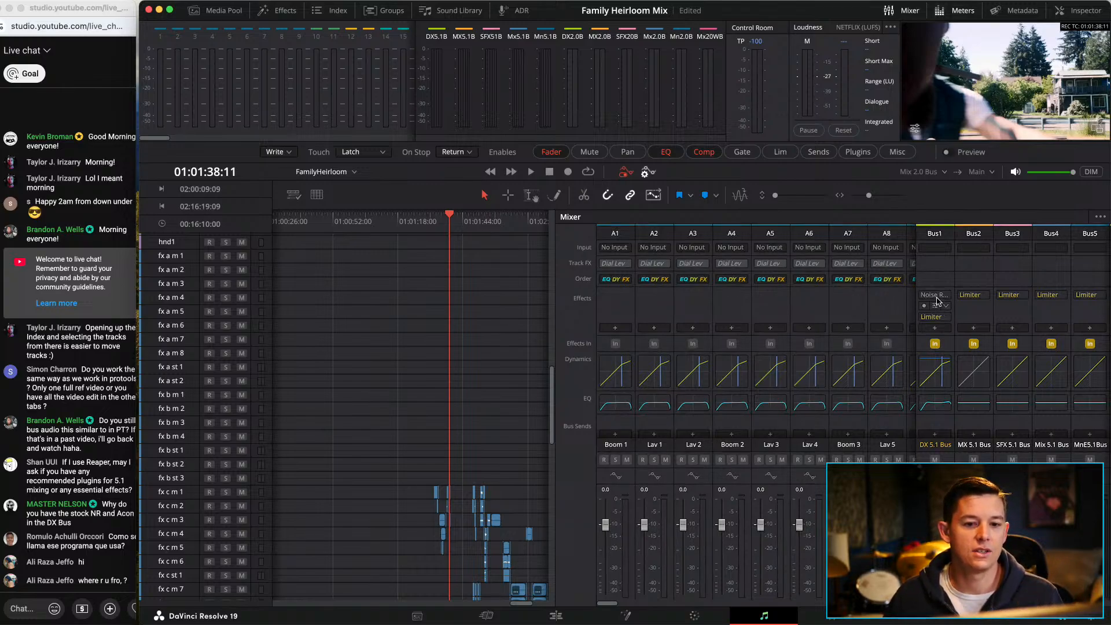
{"action": "left_click", "coordinate": [942, 286]}
{"action": "left_click", "coordinate": [934, 297]}
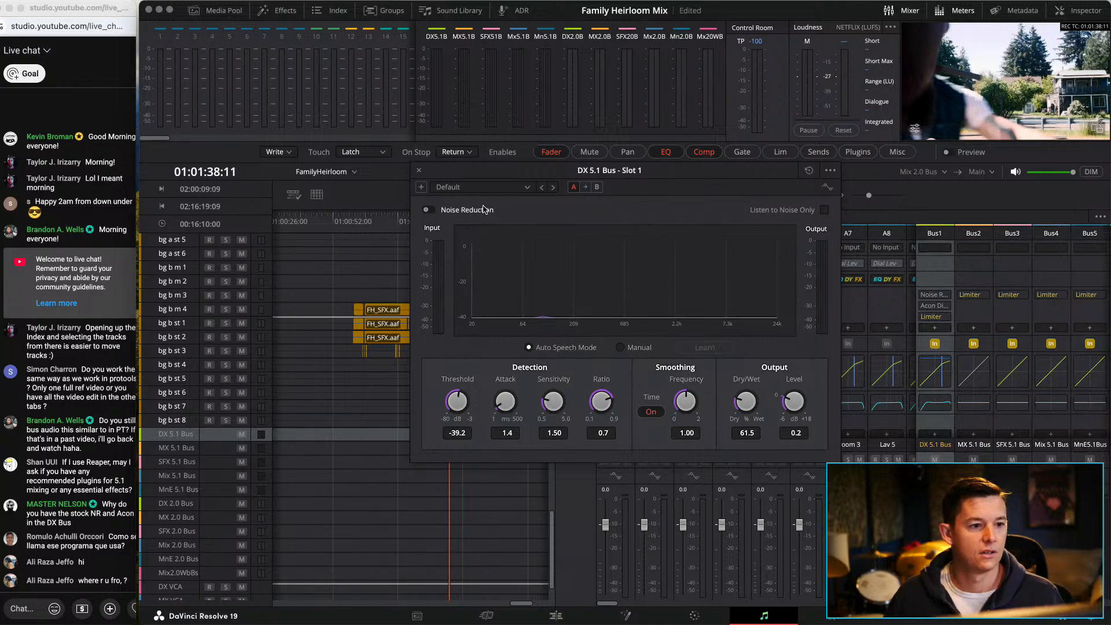
{"action": "left_click", "coordinate": [419, 170]}
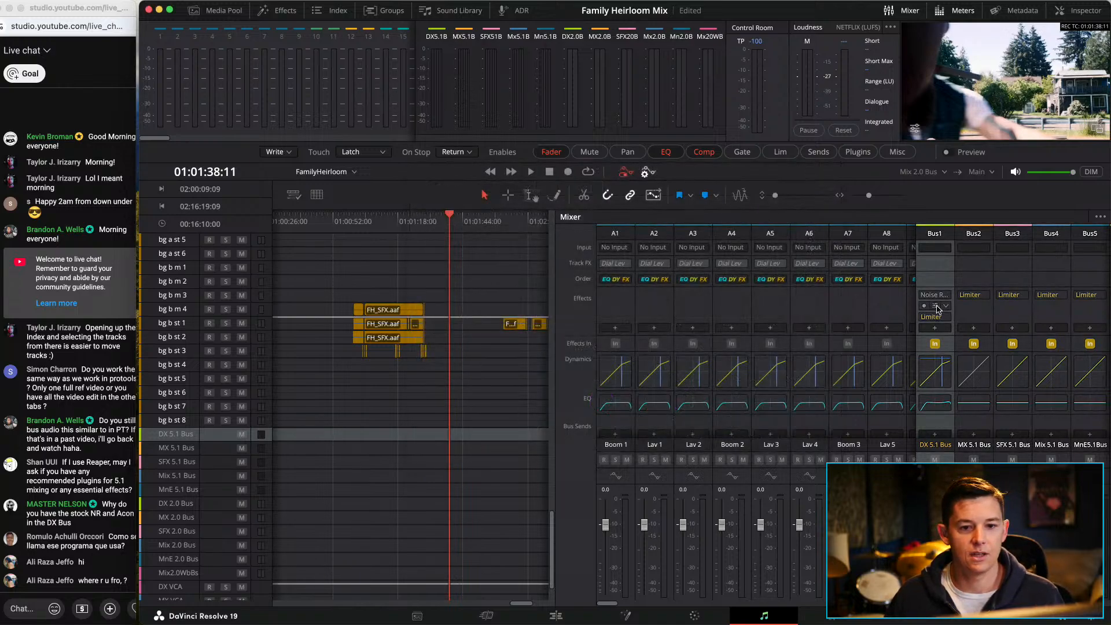
{"action": "left_click", "coordinate": [938, 307]}
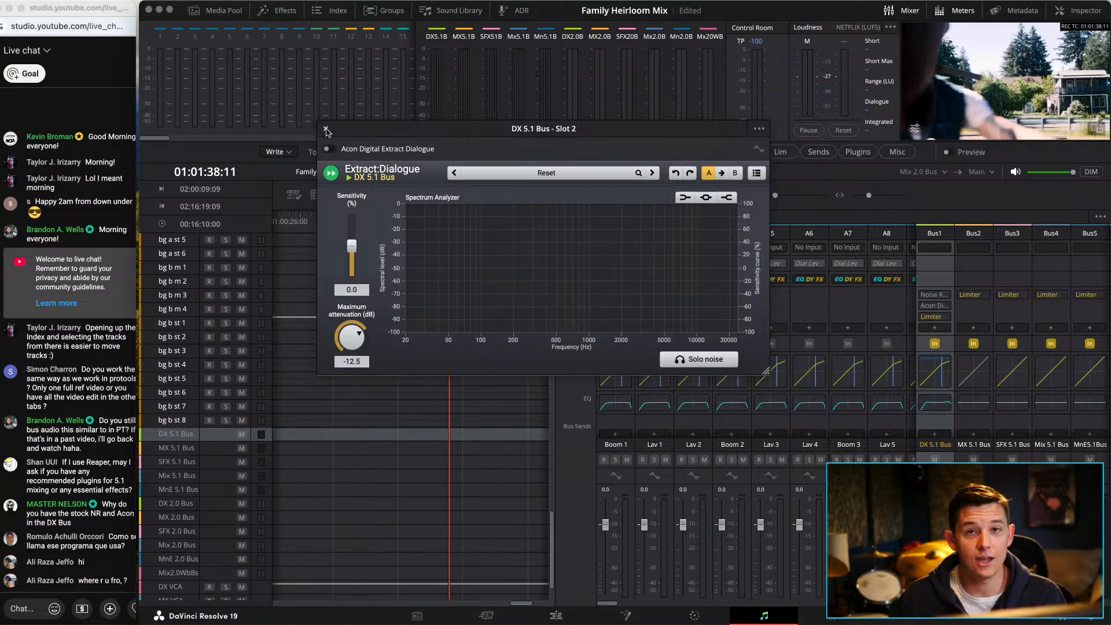
Step: Close Extract Dialogue and compare the DX 5.1 Bus effects with the dialogue tracks' effects slots and routing in the mixer
{"action": "left_click", "coordinate": [326, 130]}
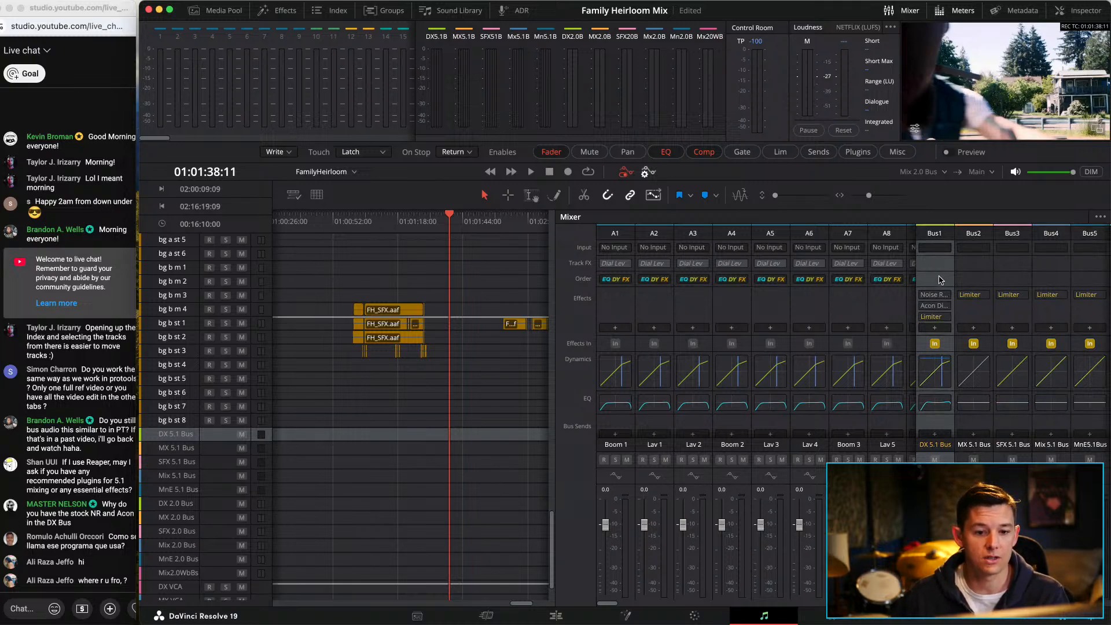
{"action": "mouse_move", "coordinate": [945, 322]}
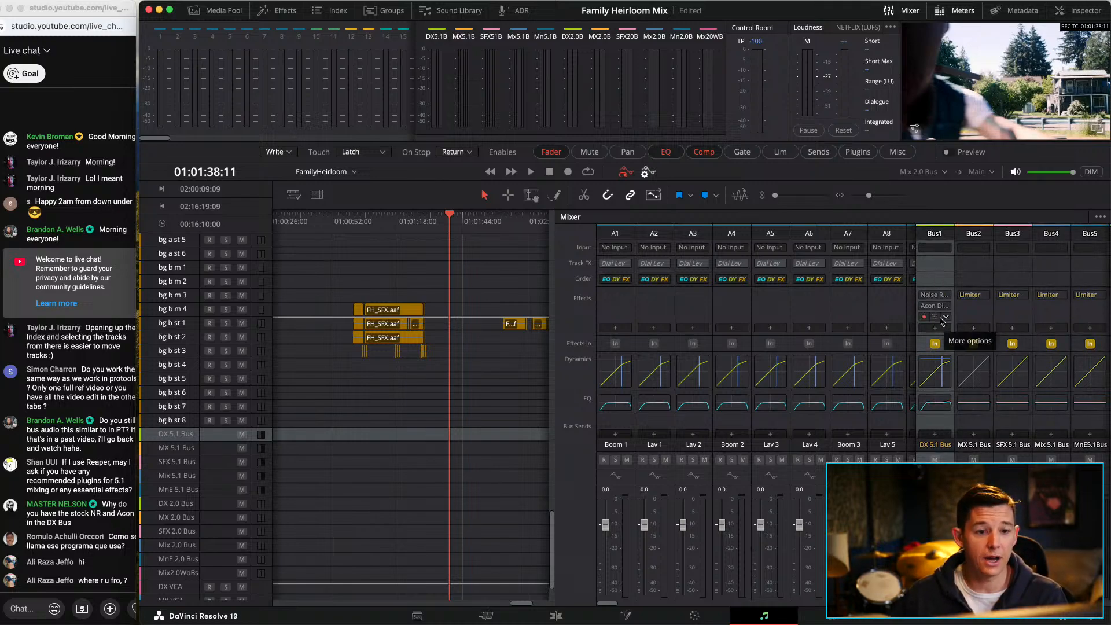
{"action": "scroll", "coordinate": [751, 305], "scroll_direction": "down", "scroll_amount": 5}
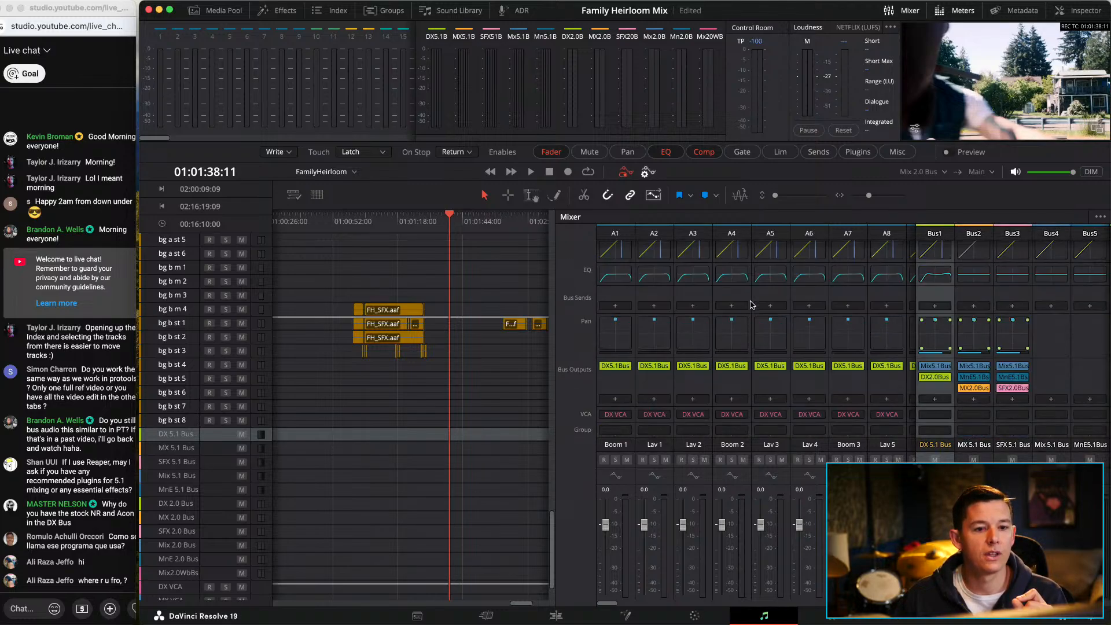
{"action": "scroll", "coordinate": [751, 305], "scroll_direction": "up", "scroll_amount": 5}
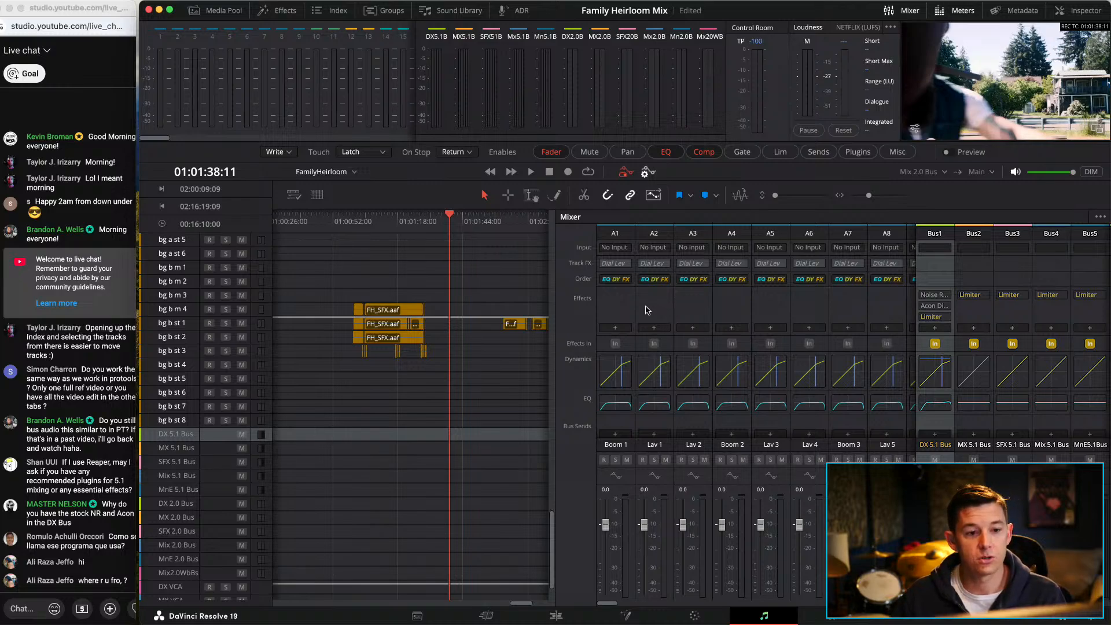
{"action": "scroll", "coordinate": [648, 311], "scroll_direction": "down", "scroll_amount": 4}
{"action": "scroll", "coordinate": [783, 313], "scroll_direction": "up", "scroll_amount": 4}
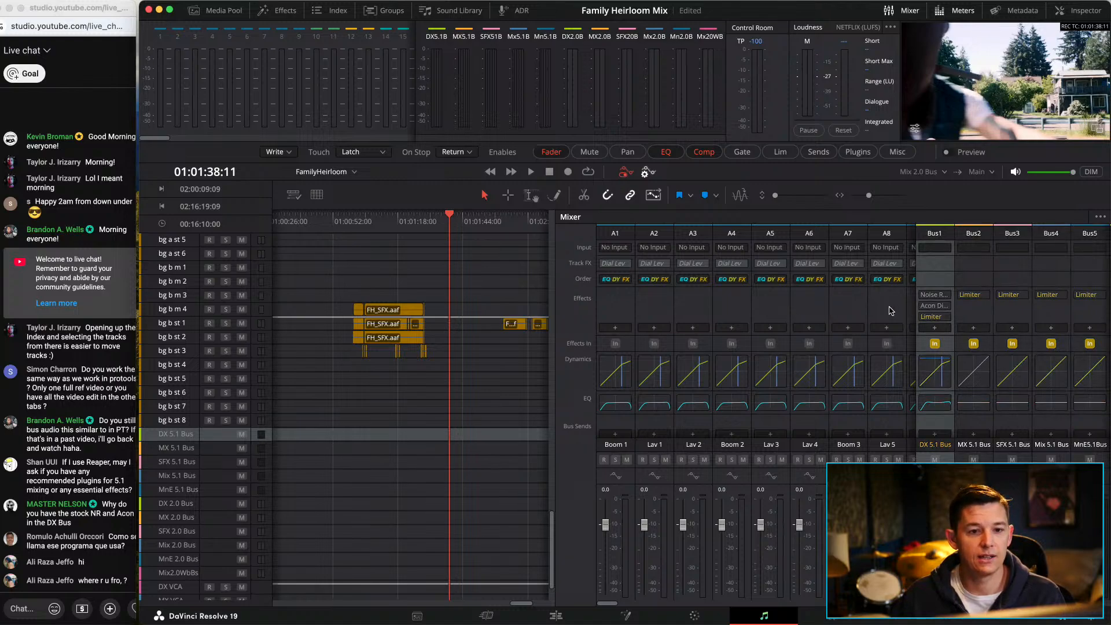
{"action": "mouse_move", "coordinate": [941, 295]}
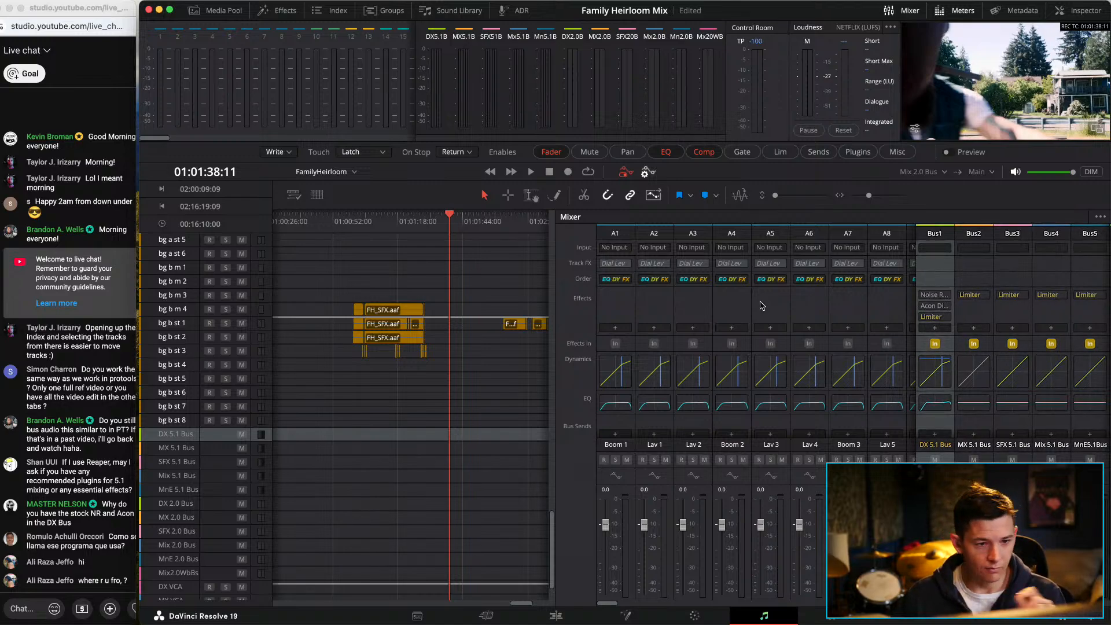
Step: Review the dialogue tracks' bus outputs and effects slots, and view the effect categories available for the Boom 1 track
{"action": "scroll", "coordinate": [762, 306], "scroll_direction": "down", "scroll_amount": 5}
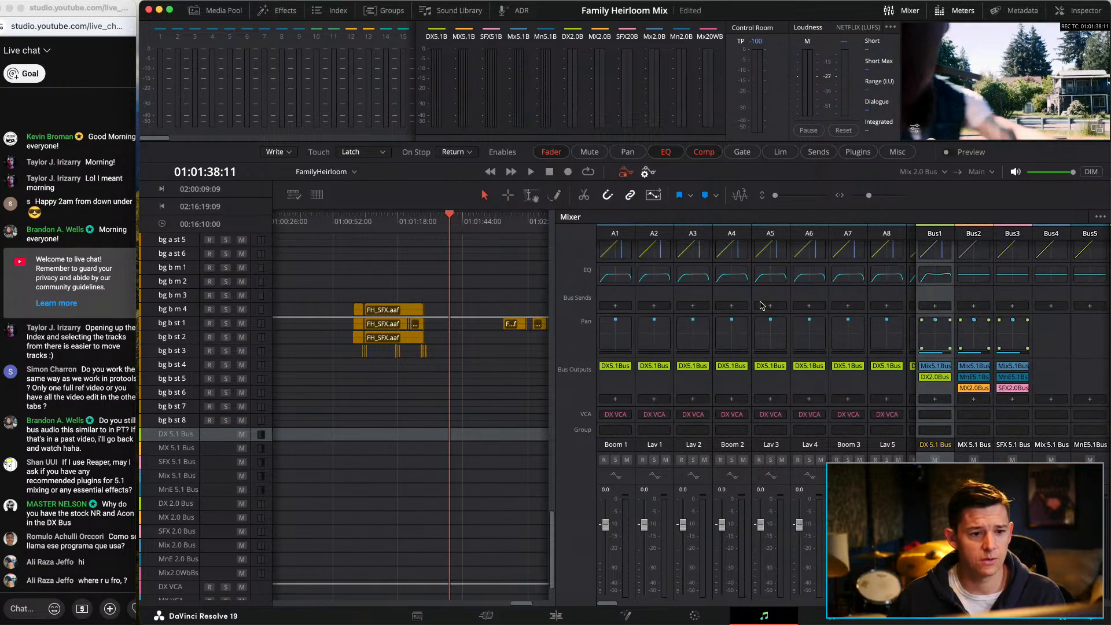
{"action": "scroll", "coordinate": [762, 306], "scroll_direction": "up", "scroll_amount": 5}
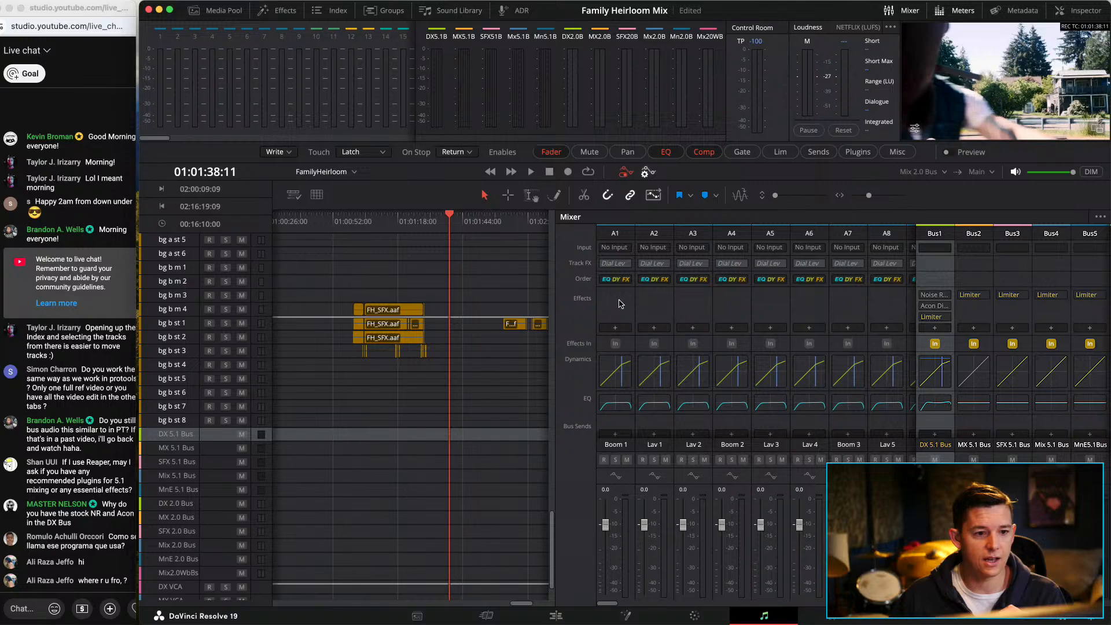
{"action": "scroll", "coordinate": [613, 337], "scroll_direction": "down", "scroll_amount": 5}
{"action": "scroll", "coordinate": [616, 284], "scroll_direction": "up", "scroll_amount": 5}
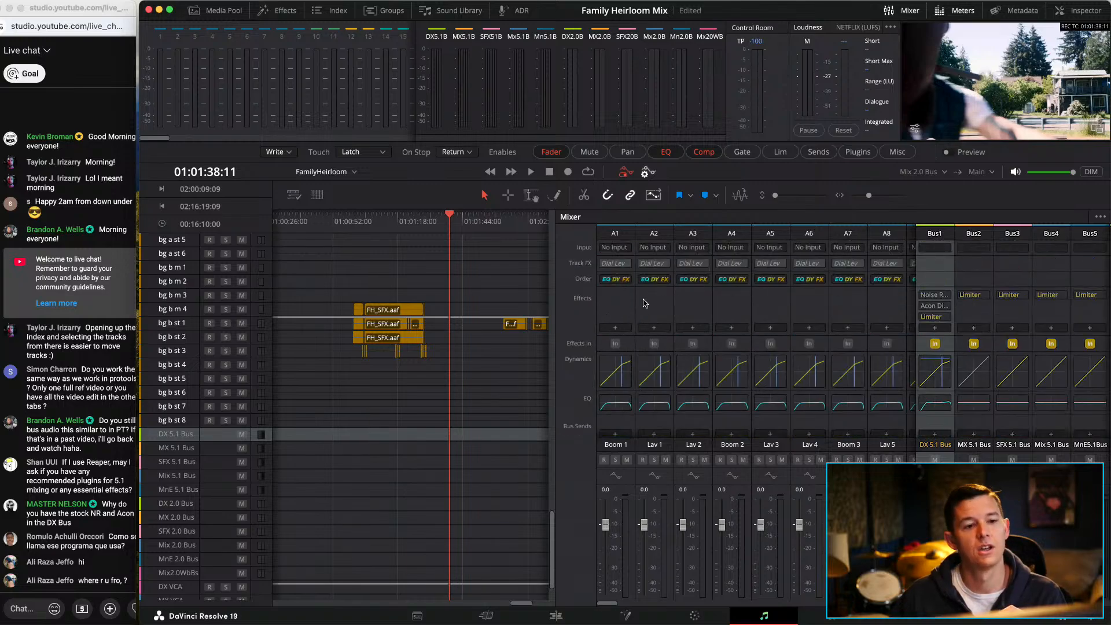
{"action": "left_click", "coordinate": [615, 328]}
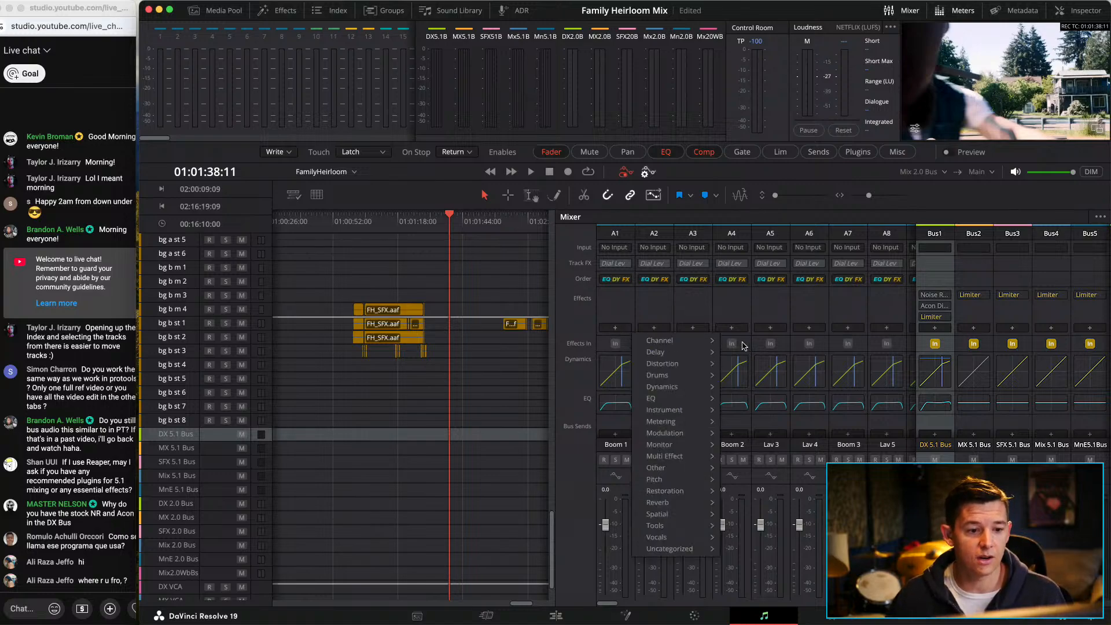
{"action": "left_click", "coordinate": [576, 324]}
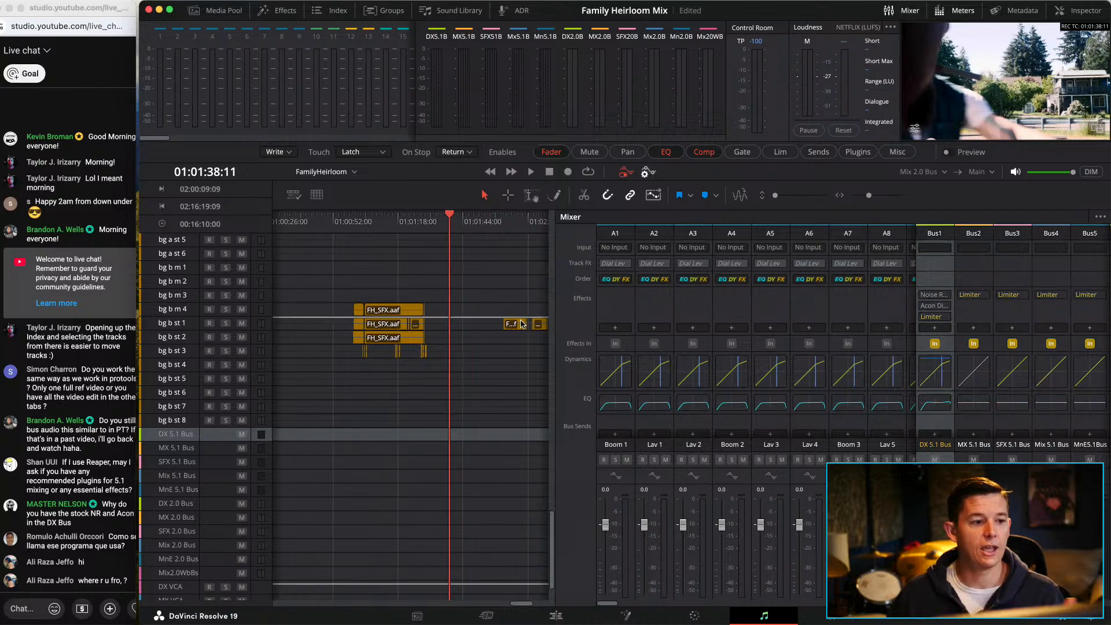
Step: Examine the audio settings of the Boom 2 clip at the playhead in the Inspector, and hide the Inspector
{"action": "left_click", "coordinate": [391, 312]}
{"action": "scroll", "coordinate": [452, 301], "scroll_direction": "up", "scroll_amount": 10}
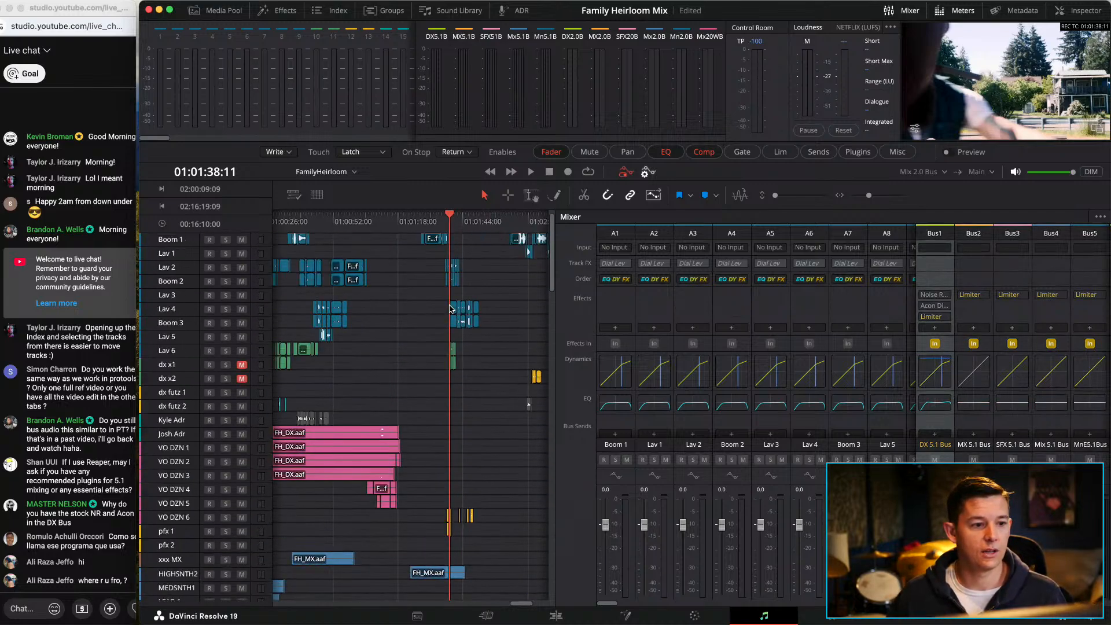
{"action": "mouse_move", "coordinate": [444, 277]}
{"action": "left_mouse_down"}
{"action": "mouse_move", "coordinate": [472, 286]}
{"action": "mouse_move", "coordinate": [428, 282]}
{"action": "left_mouse_up"}
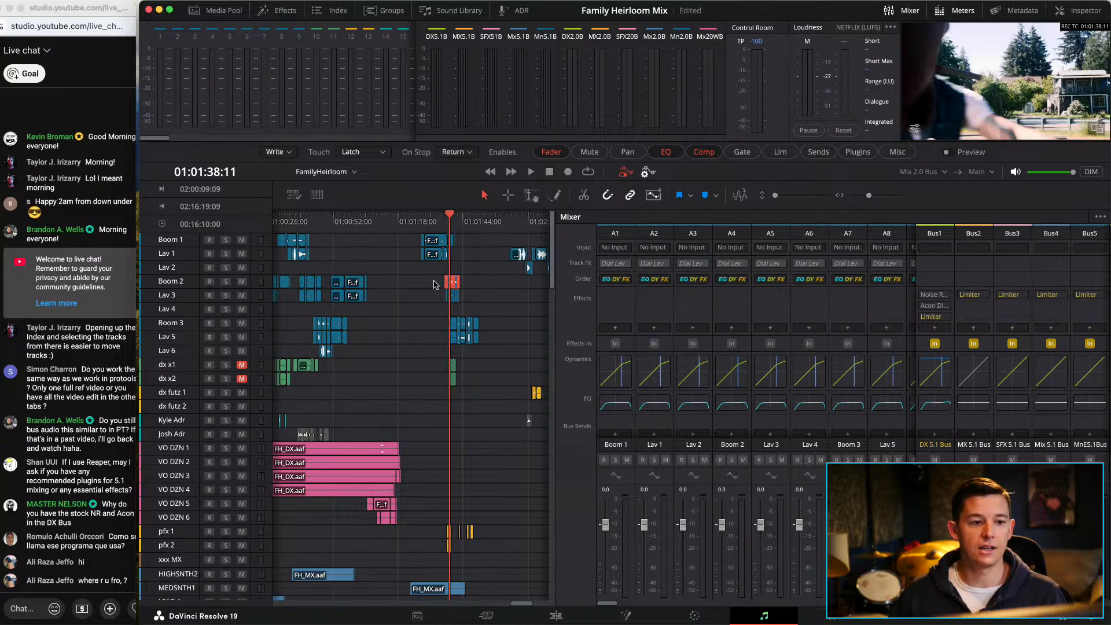
{"action": "left_click", "coordinate": [471, 283]}
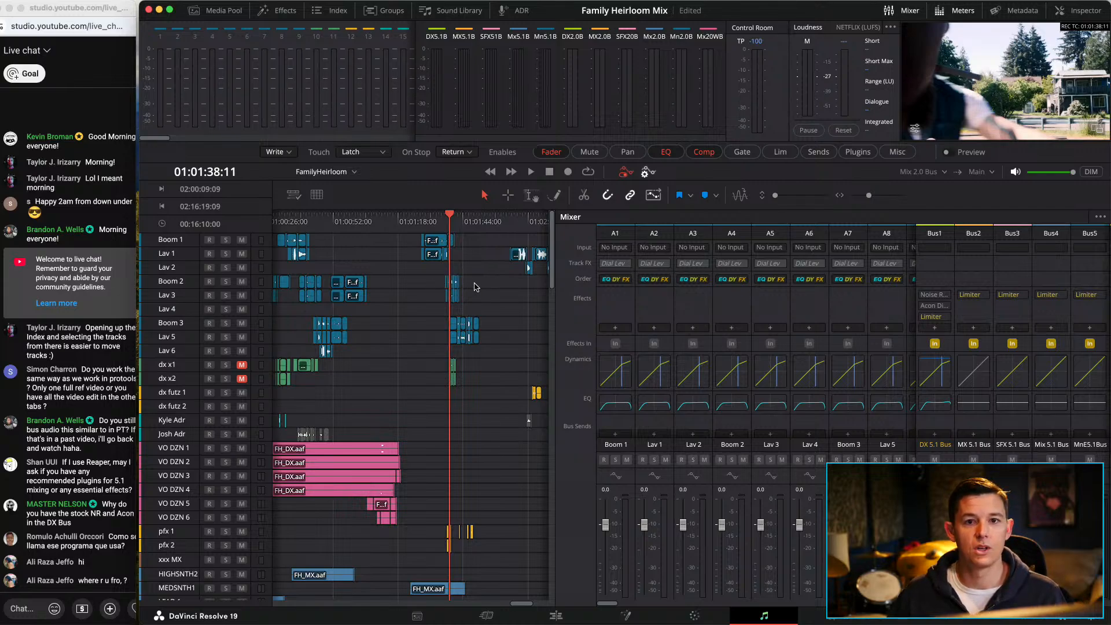
{"action": "left_click", "coordinate": [1061, 12]}
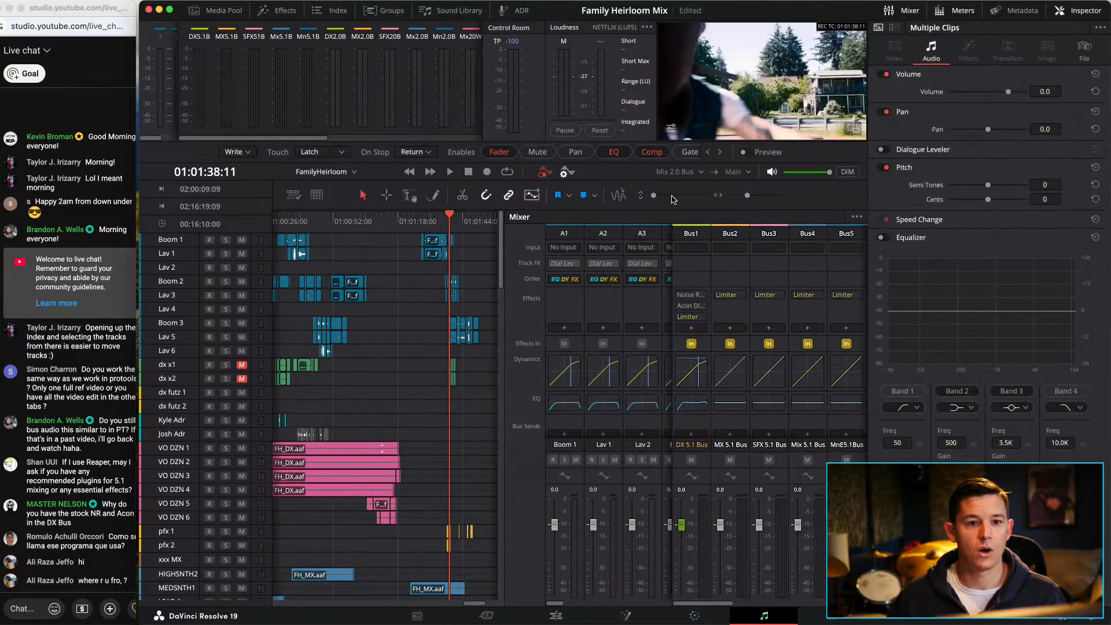
{"action": "left_click", "coordinate": [451, 284]}
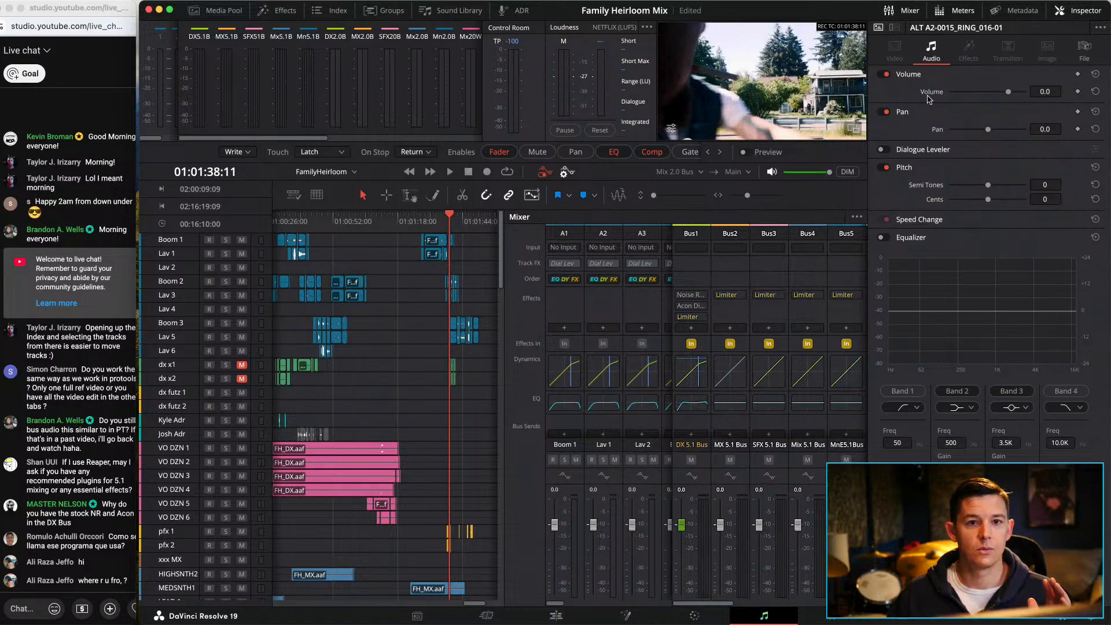
{"action": "left_click", "coordinate": [1076, 11]}
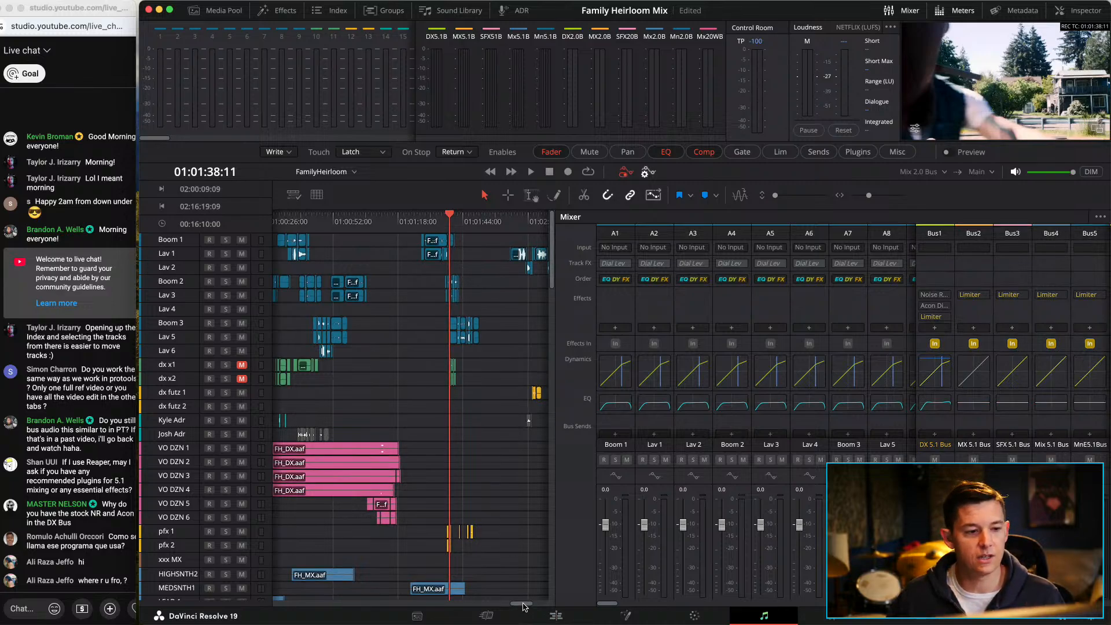
Step: View the project on the Edit and Cut pages, and return to the dialogue tracks on the Fairlight page
{"action": "left_click_drag", "start_coordinate": [523, 605], "coordinate": [519, 605]}
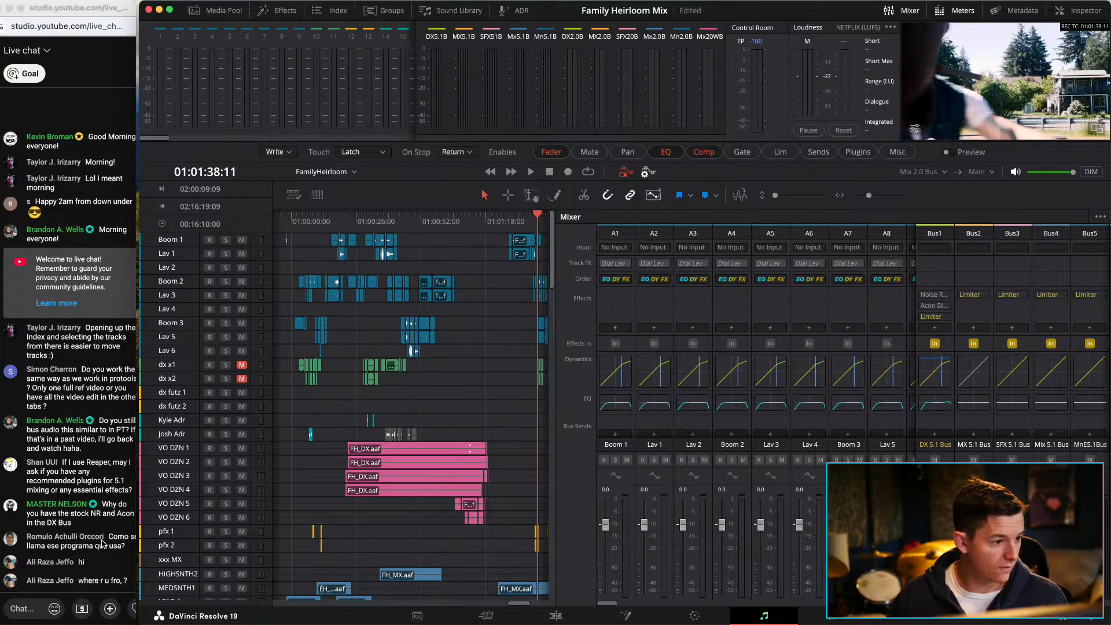
{"action": "mouse_move", "coordinate": [138, 548]}
{"action": "left_mouse_down"}
{"action": "mouse_move", "coordinate": [151, 548]}
{"action": "mouse_move", "coordinate": [141, 544]}
{"action": "left_mouse_up"}
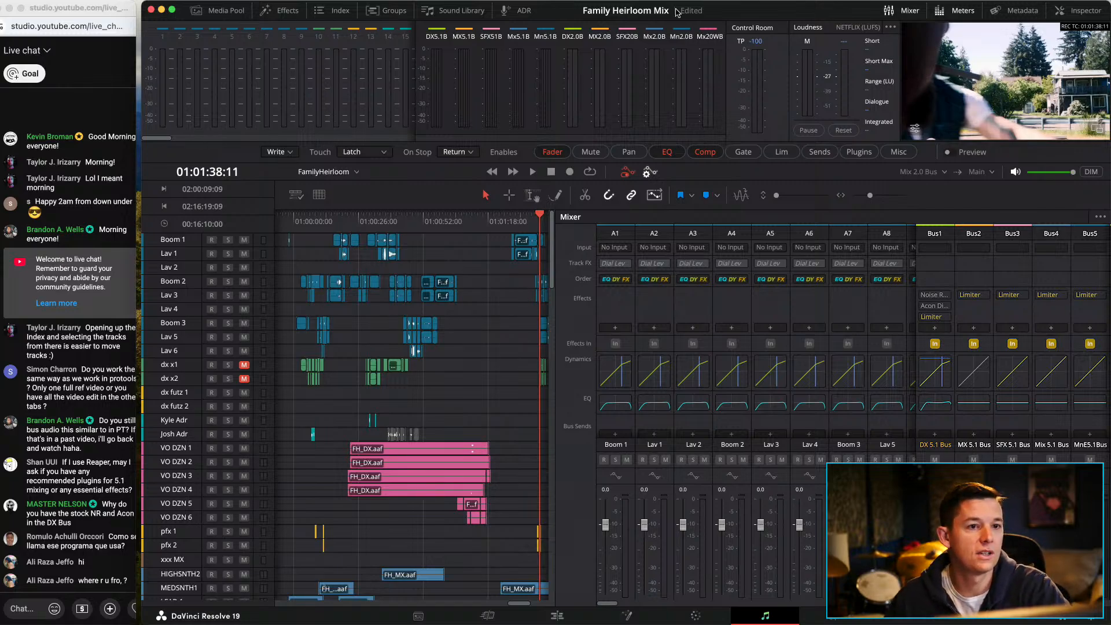
{"action": "left_click", "coordinate": [553, 617]}
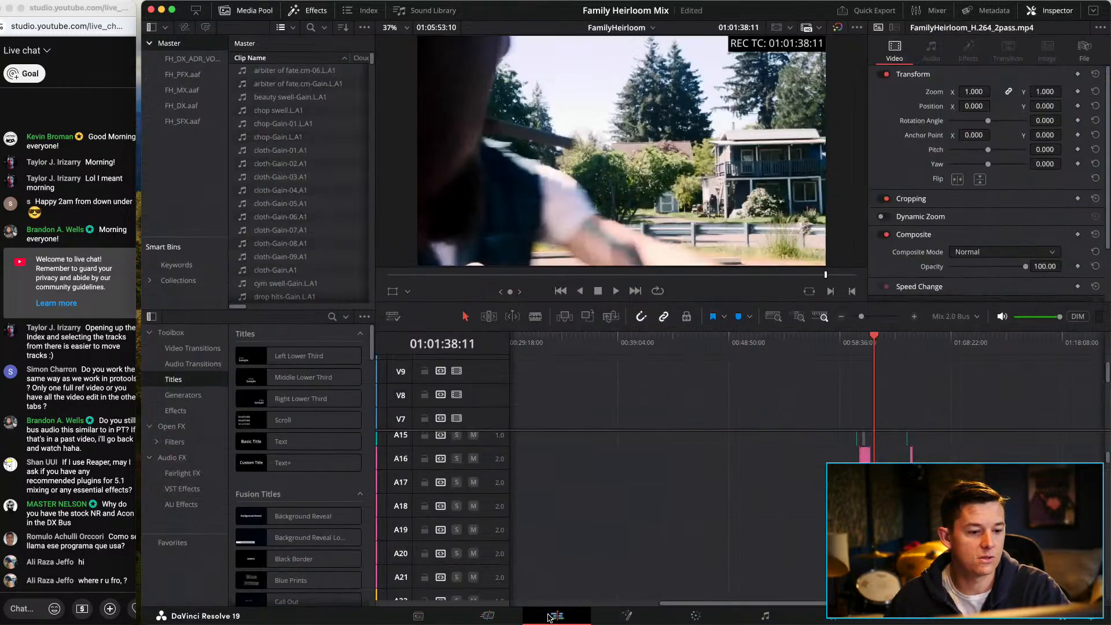
{"action": "left_click", "coordinate": [497, 617]}
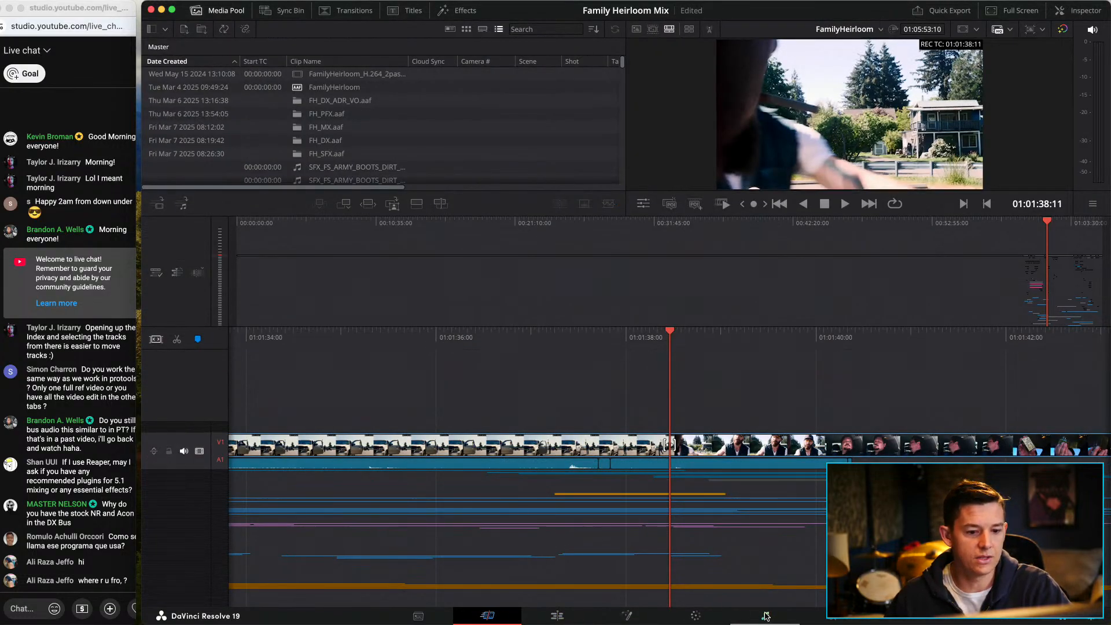
{"action": "left_click", "coordinate": [766, 616]}
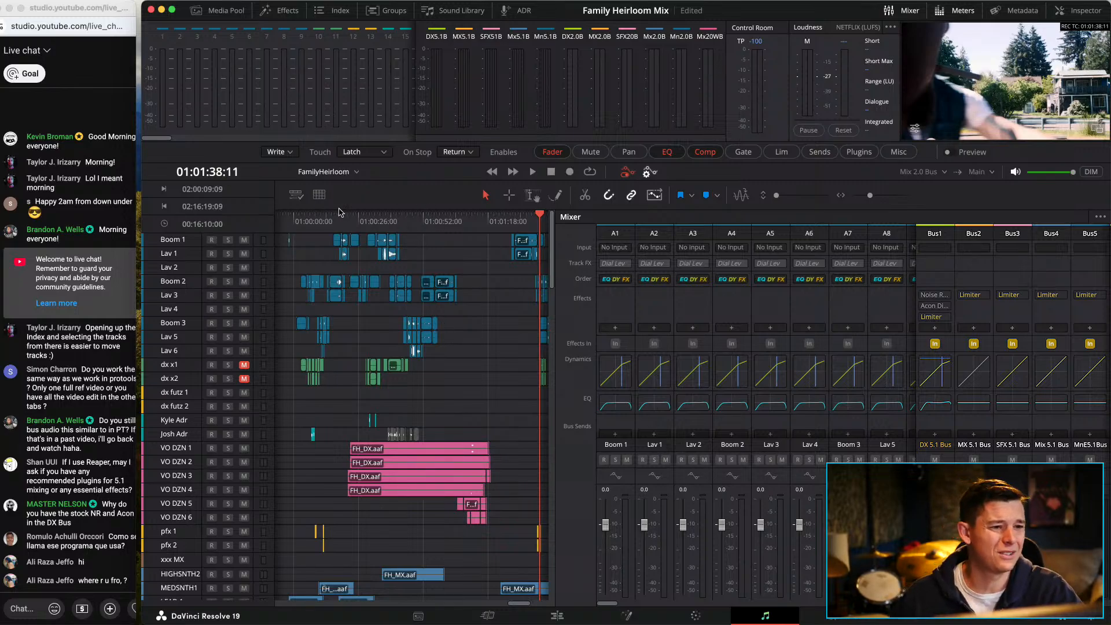
{"action": "scroll", "coordinate": [444, 331], "scroll_direction": "down", "scroll_amount": 10}
{"action": "scroll", "coordinate": [444, 331], "scroll_direction": "up", "scroll_amount": 10}
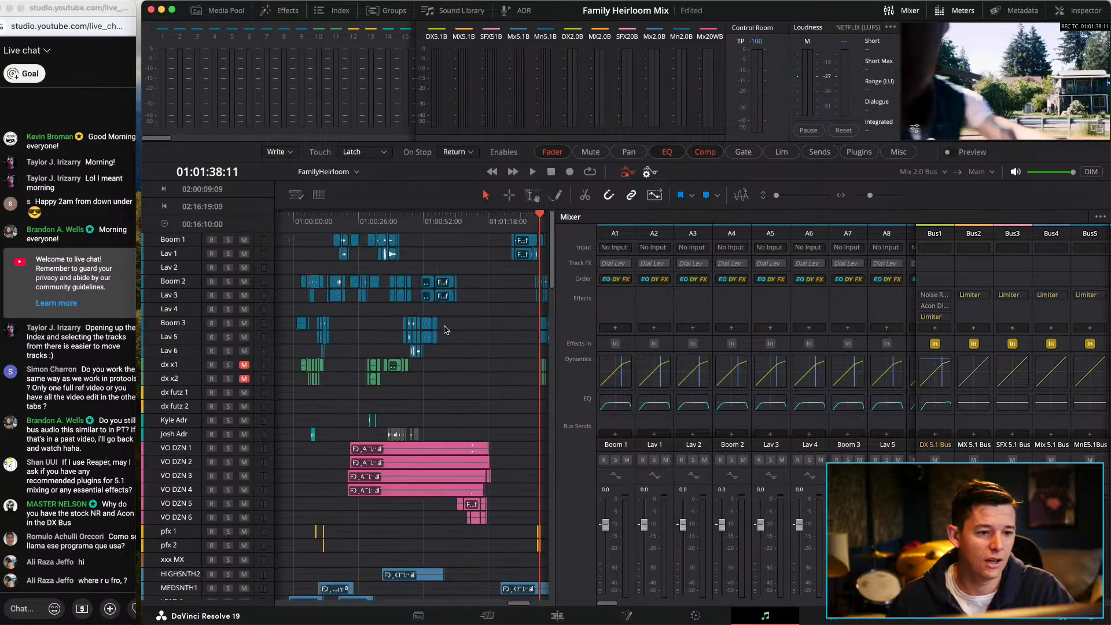
Step: Narrow the mixer to show more of the timeline
{"action": "left_click_drag", "start_coordinate": [556, 431], "coordinate": [721, 431]}
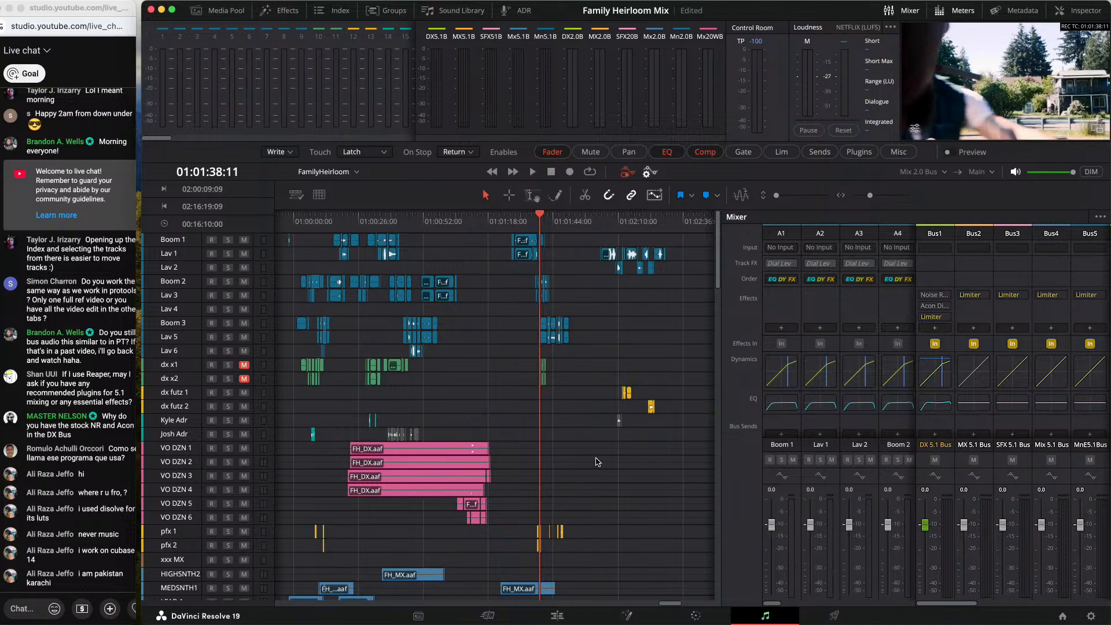
{"action": "key", "text": "super+Tab"}
{"action": "key", "text": "super+shift+Tab"}
{"action": "key", "text": "super+Tab"}
{"action": "key", "text": "super+Tab"}
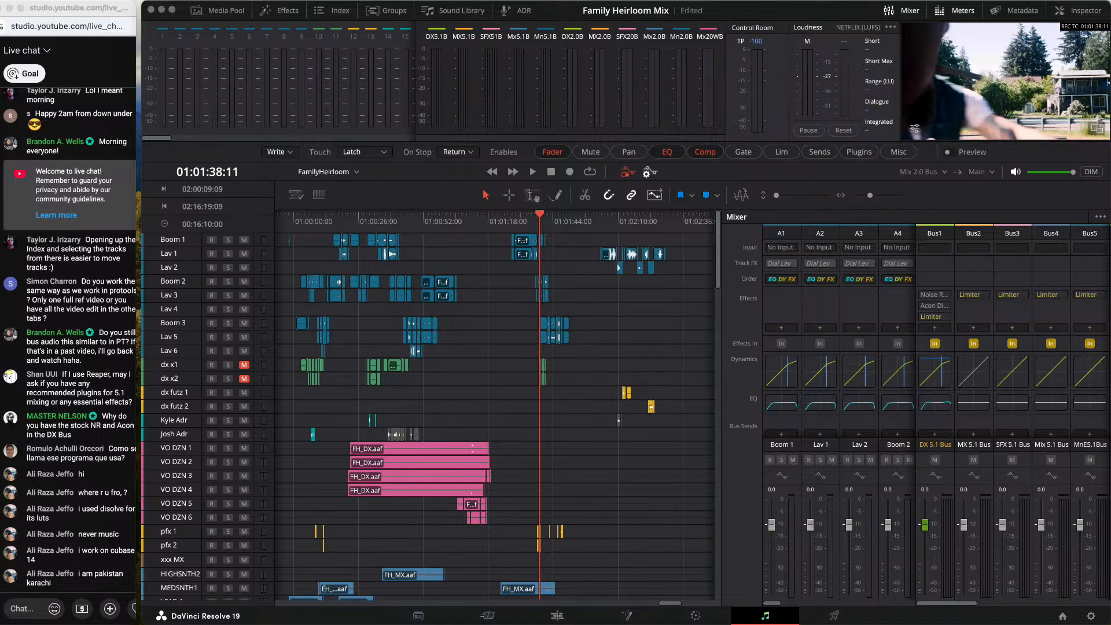
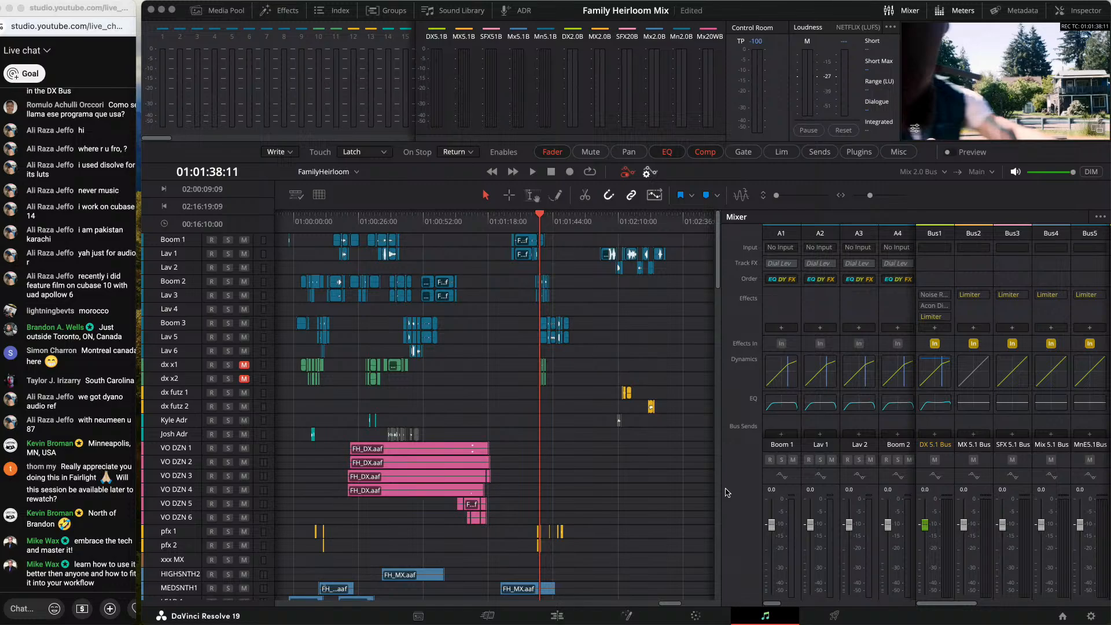
Step: Widen the mixer, select DX 5.1 Bus, and expand the bus section until only Boom 1 and Lav 1 remain beside it
{"action": "left_click", "coordinate": [725, 486]}
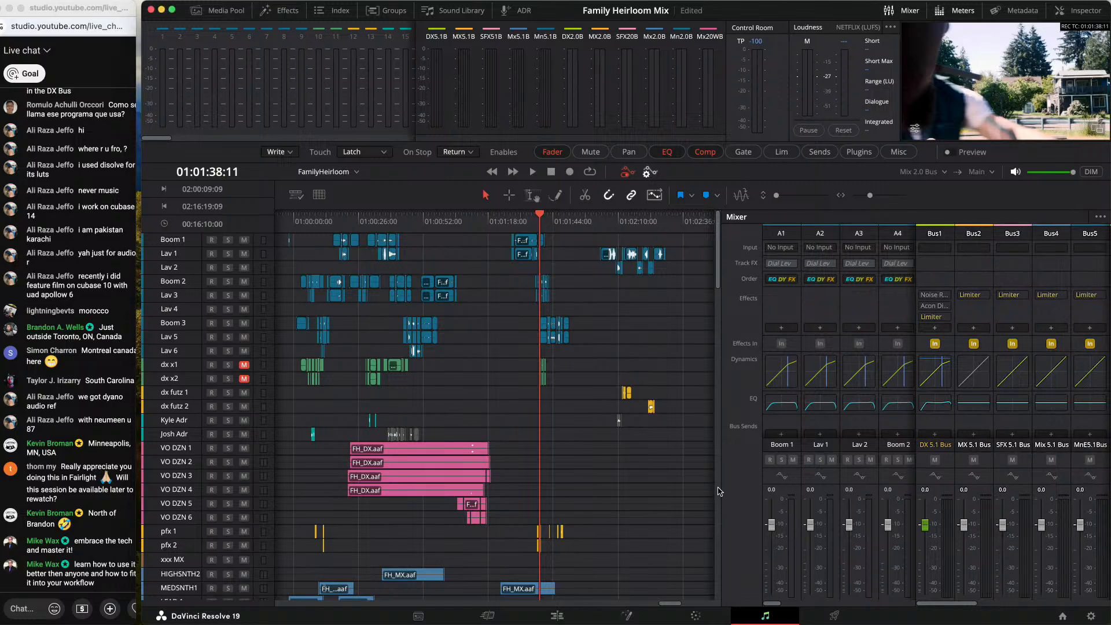
{"action": "left_click_drag", "start_coordinate": [722, 488], "coordinate": [651, 484]}
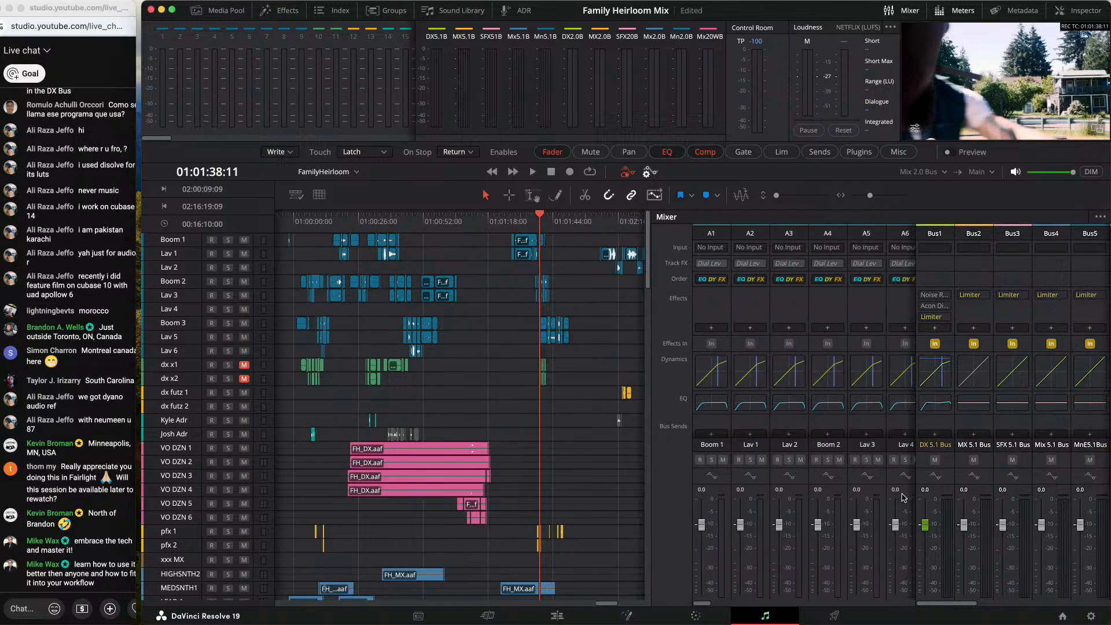
{"action": "left_click", "coordinate": [921, 487]}
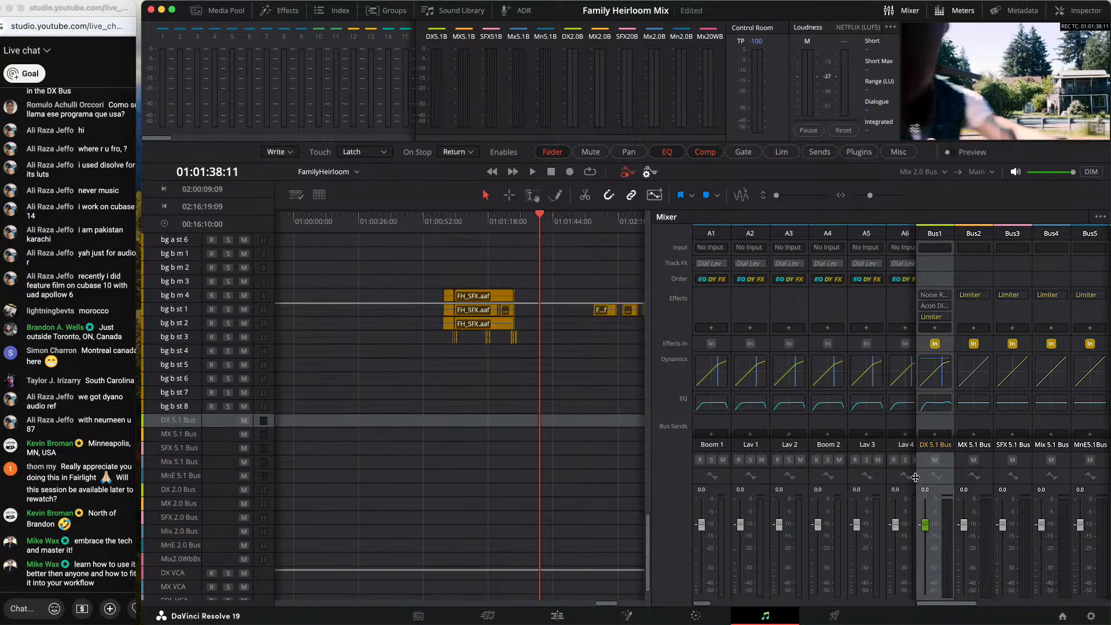
{"action": "left_click_drag", "start_coordinate": [916, 480], "coordinate": [712, 471]}
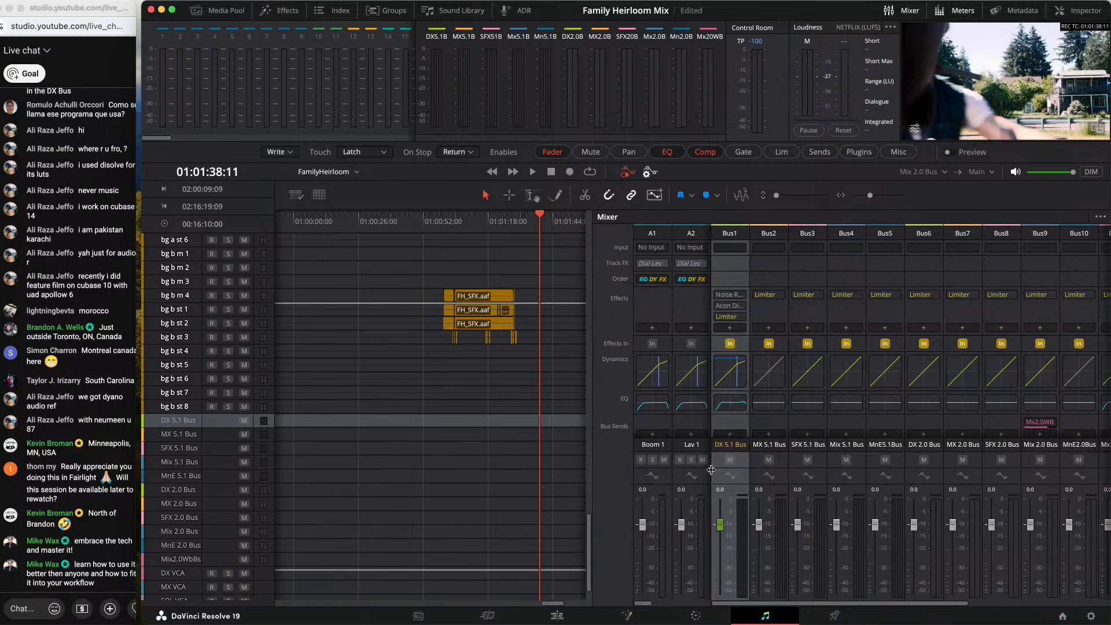
Step: Examine the effects, sends and outputs of the 5.1 and 2.0 buses, and select the Mix2.0WbBs bus beside the VCAs
{"action": "scroll", "coordinate": [892, 378], "scroll_direction": "down", "scroll_amount": 5}
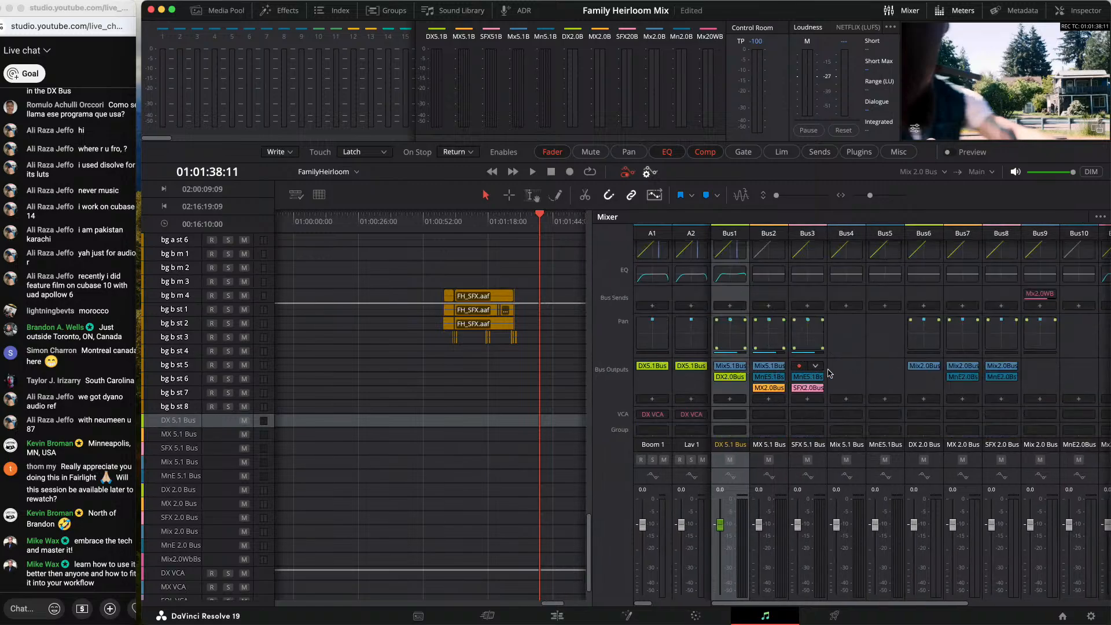
{"action": "scroll", "coordinate": [892, 373], "scroll_direction": "up", "scroll_amount": 5}
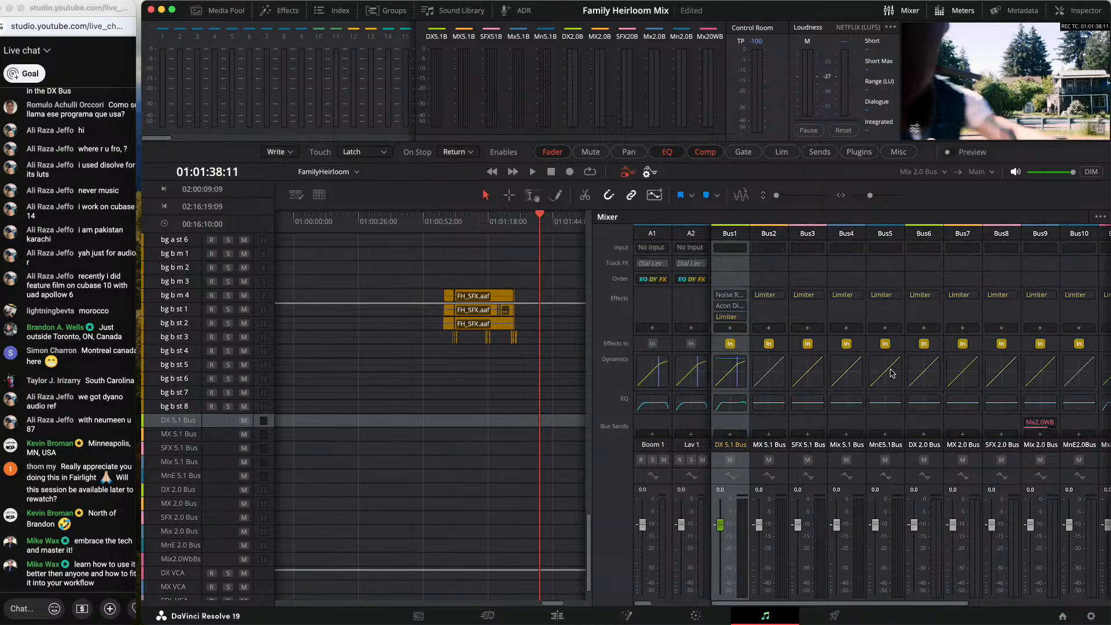
{"action": "scroll", "coordinate": [892, 374], "scroll_direction": "down", "scroll_amount": 5}
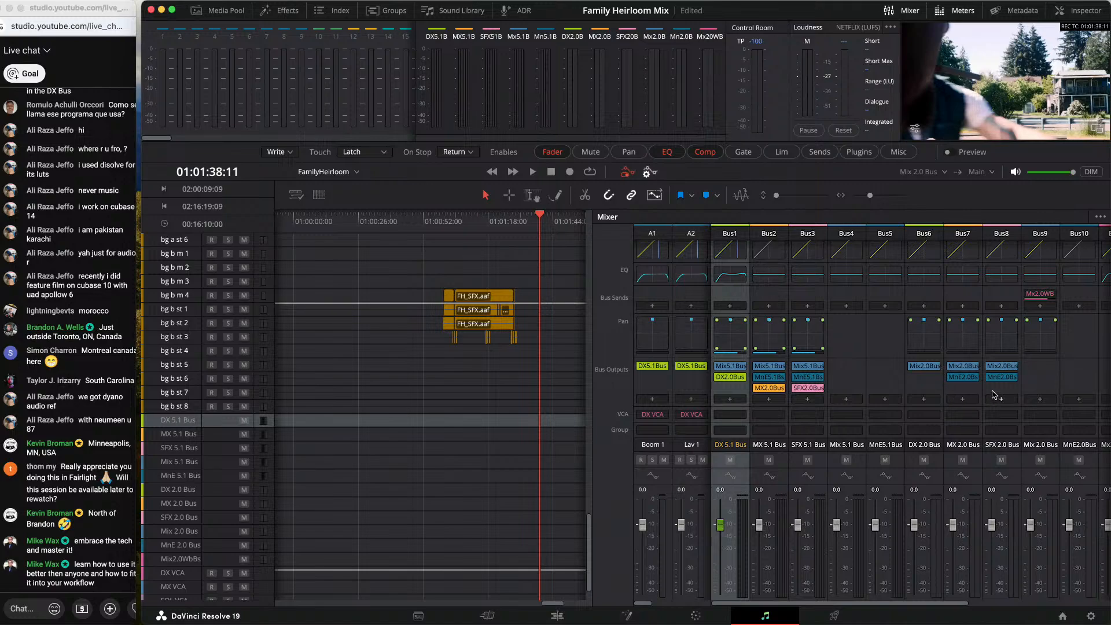
{"action": "left_click_drag", "start_coordinate": [950, 605], "coordinate": [1070, 603]}
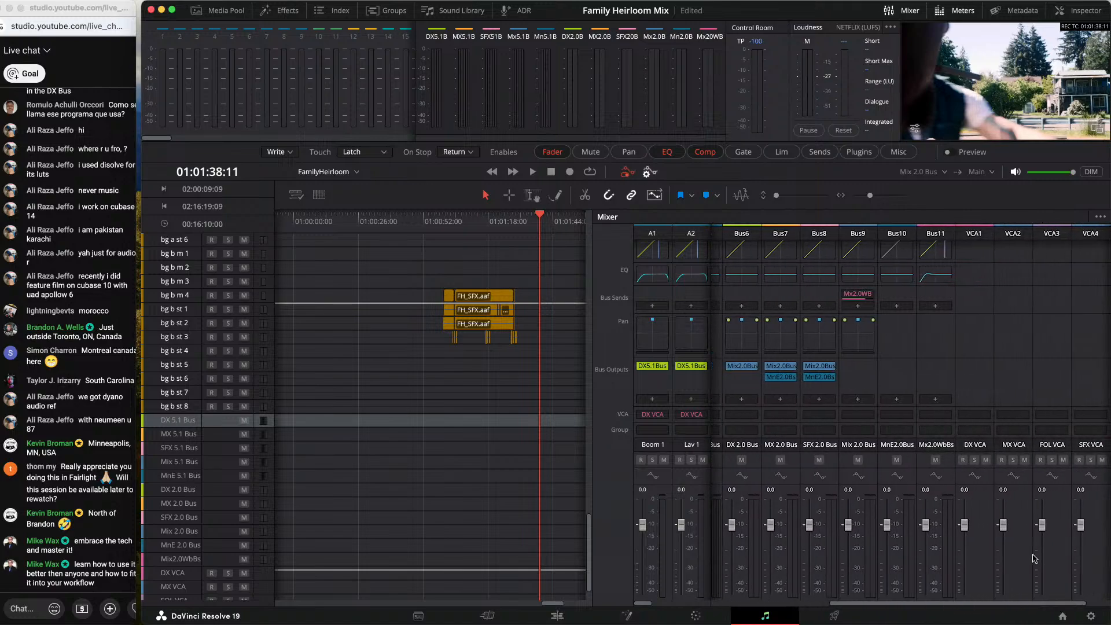
{"action": "left_click", "coordinate": [935, 445]}
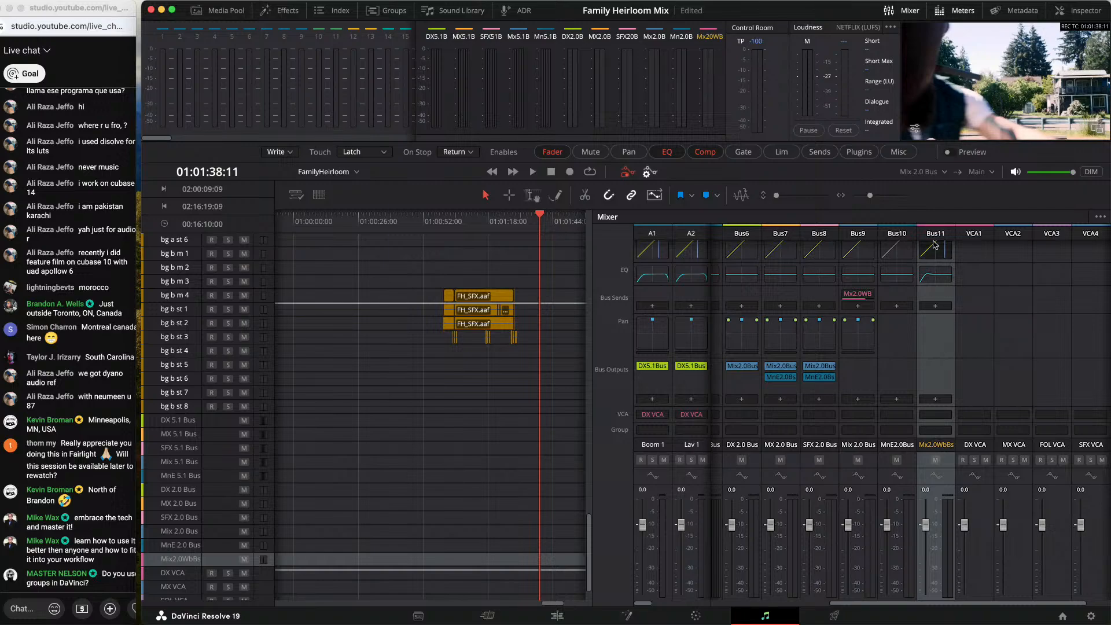
Step: Switch monitoring to the Mix 2.0 Web Bus and play the timeline from about 01:01:08 to hear it
{"action": "left_click", "coordinate": [944, 172]}
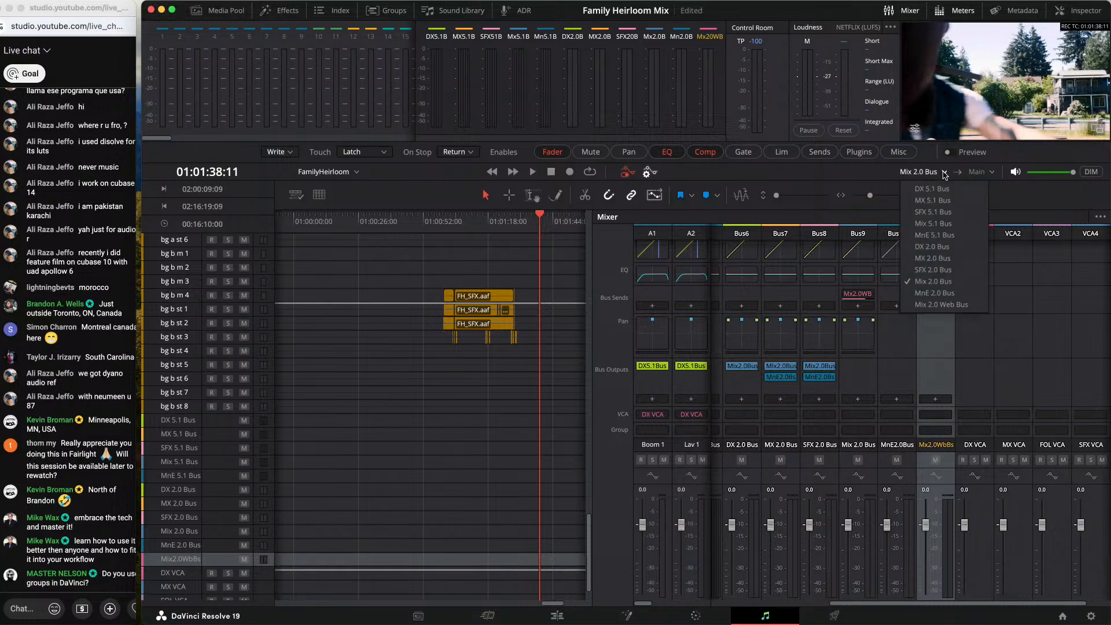
{"action": "left_click", "coordinate": [940, 307]}
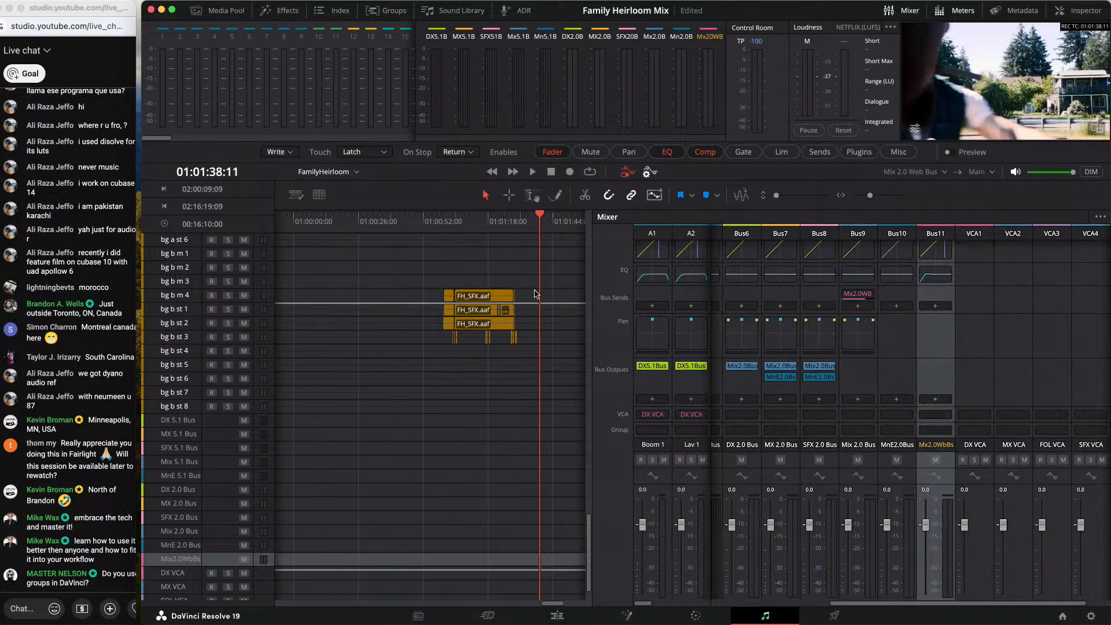
{"action": "left_click", "coordinate": [496, 219]}
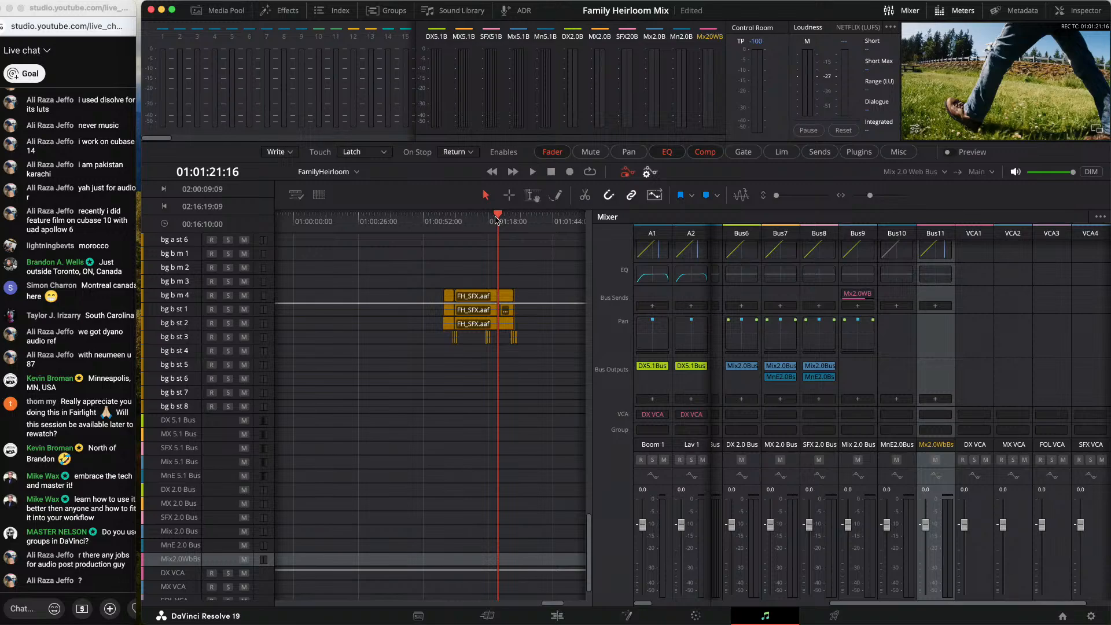
{"action": "left_click", "coordinate": [463, 220]}
{"action": "key", "text": "space"}
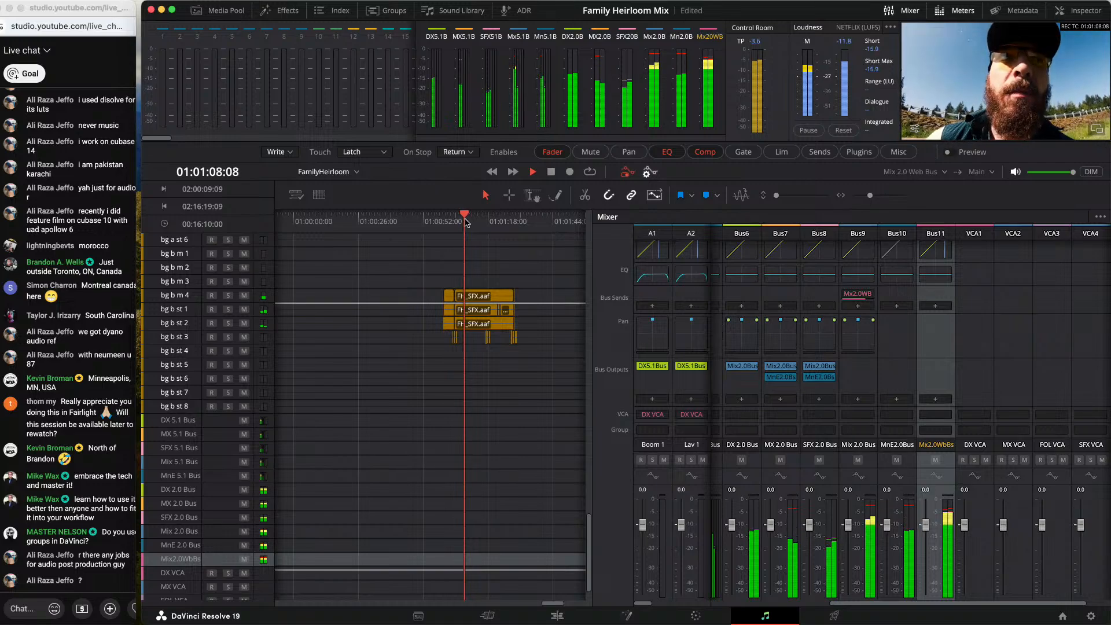
{"action": "key", "text": "space"}
Step: Switch monitoring to the Mix 2.0 Bus and play on from the current position to compare it with the web mix
{"action": "left_click", "coordinate": [944, 172]}
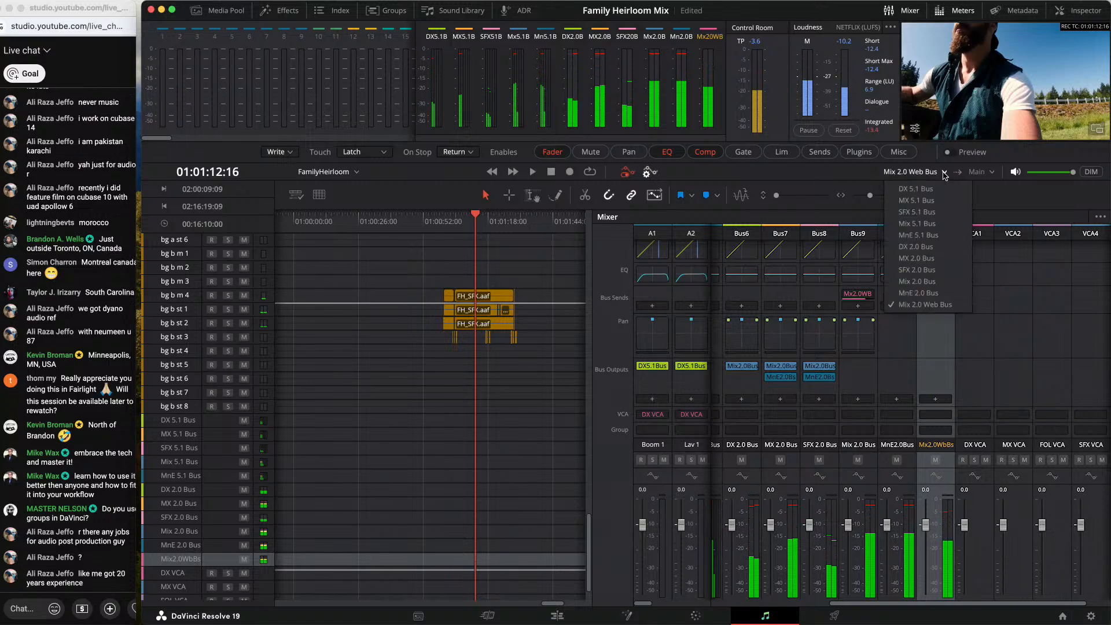
{"action": "left_click", "coordinate": [919, 282]}
{"action": "key", "text": "space"}
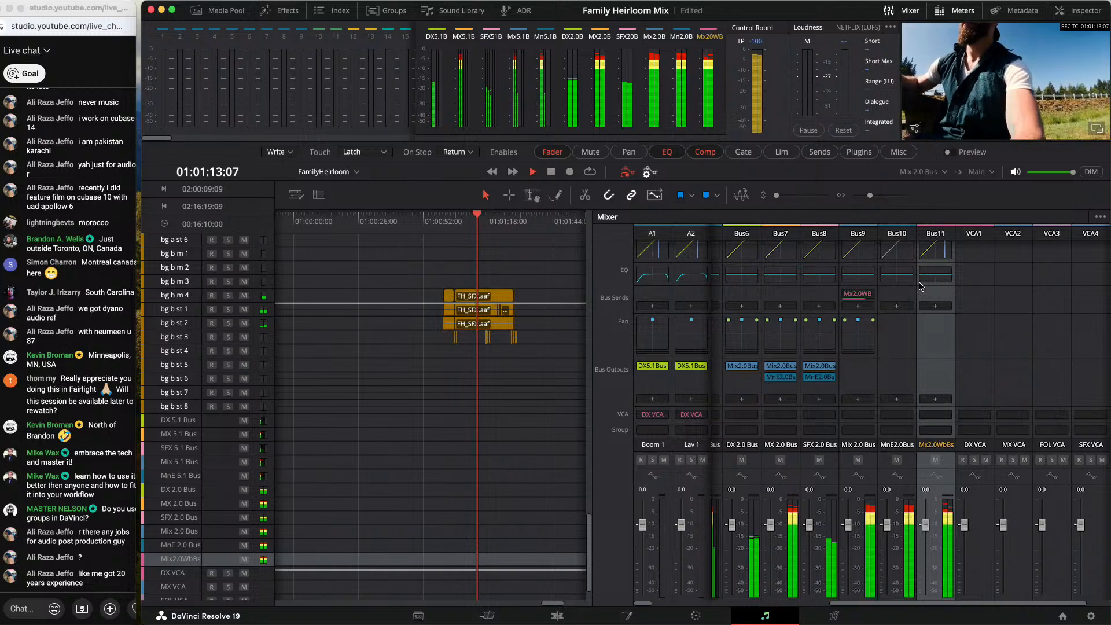
{"action": "key", "text": "space"}
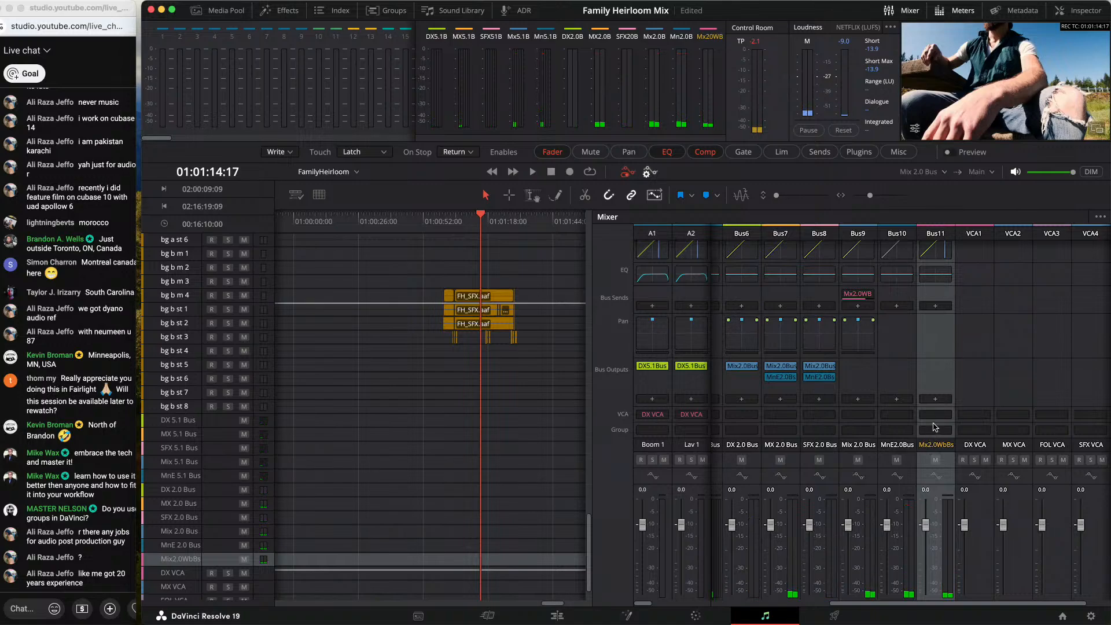
Step: Monitor the Mix 2.0 Web Bus again and play an earlier passage, starting just before 01:00:52:00
{"action": "left_click", "coordinate": [943, 172]}
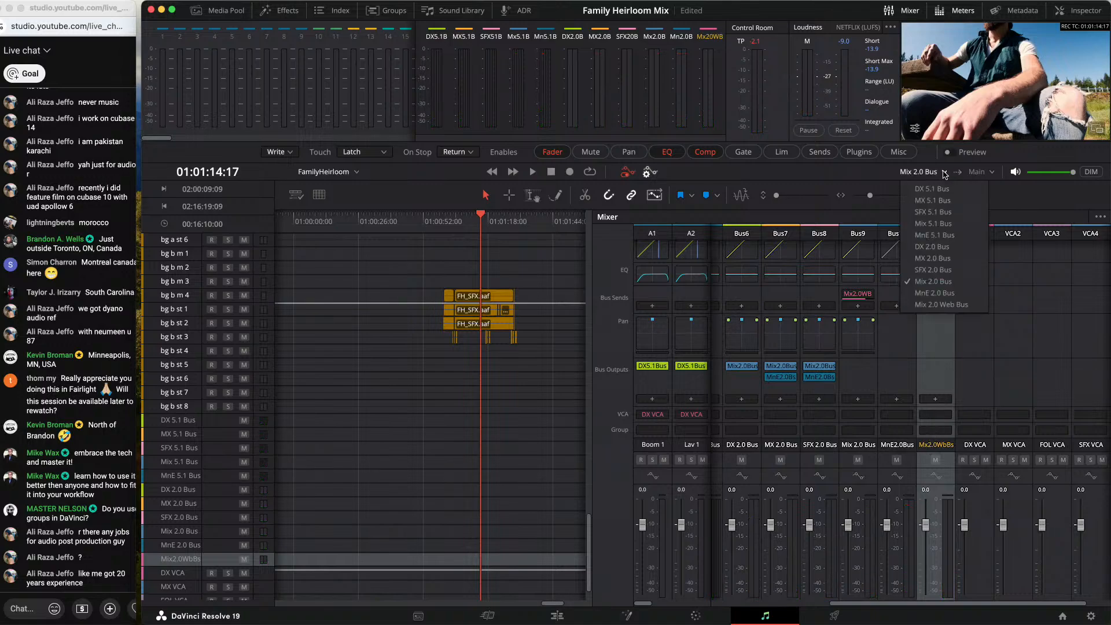
{"action": "left_click", "coordinate": [943, 305]}
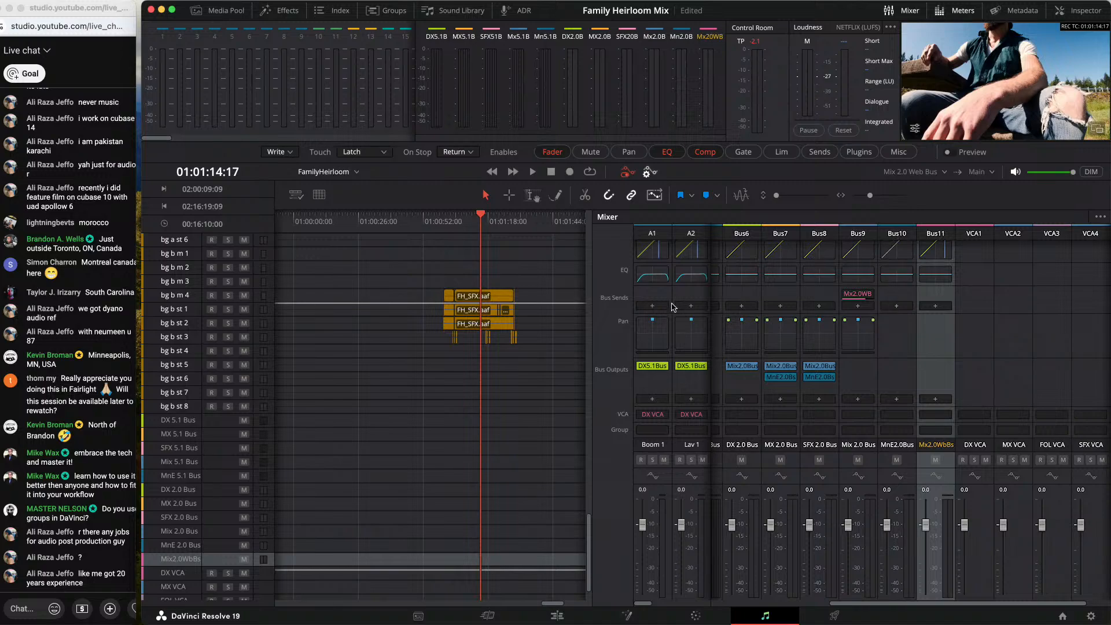
{"action": "left_click", "coordinate": [545, 223]}
{"action": "left_click", "coordinate": [416, 219]}
{"action": "key", "text": "space"}
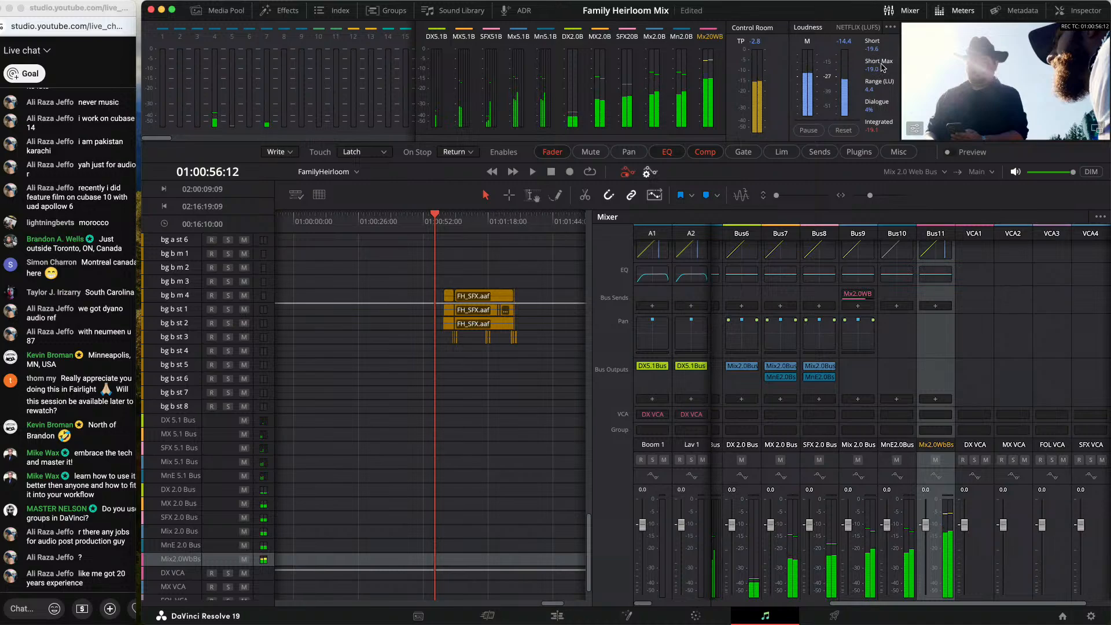
Step: Monitor the Mix 2.0 Bus, move the playhead back slightly, and replay the same quiet passage for comparison
{"action": "left_click", "coordinate": [944, 173]}
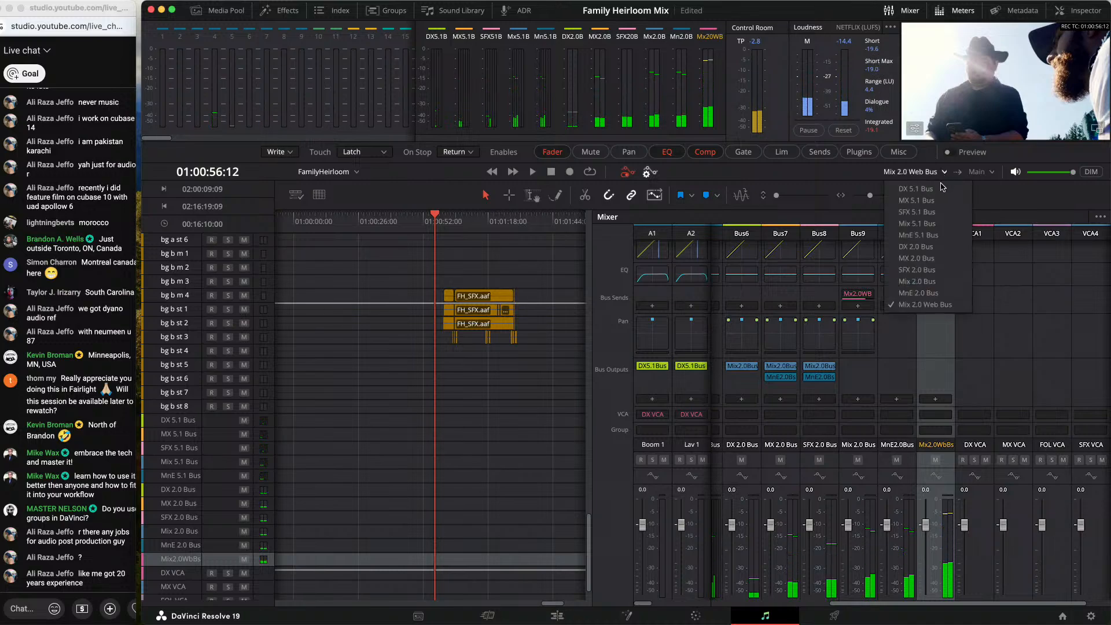
{"action": "left_click", "coordinate": [916, 281]}
{"action": "left_click_drag", "start_coordinate": [436, 214], "coordinate": [425, 214]}
{"action": "key", "text": "space"}
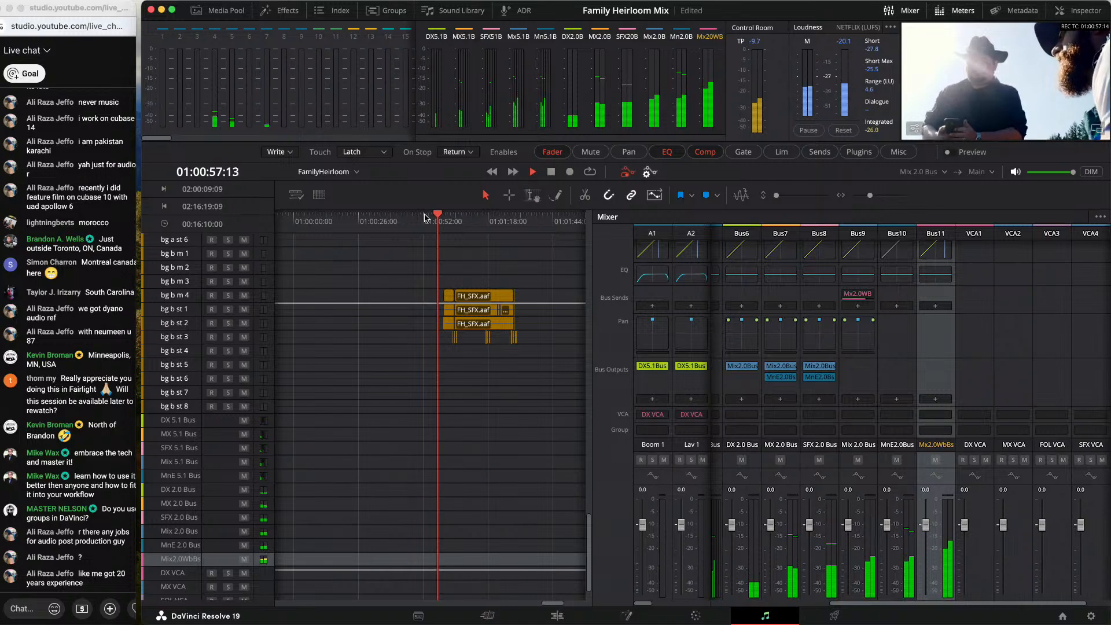
{"action": "key", "text": "space"}
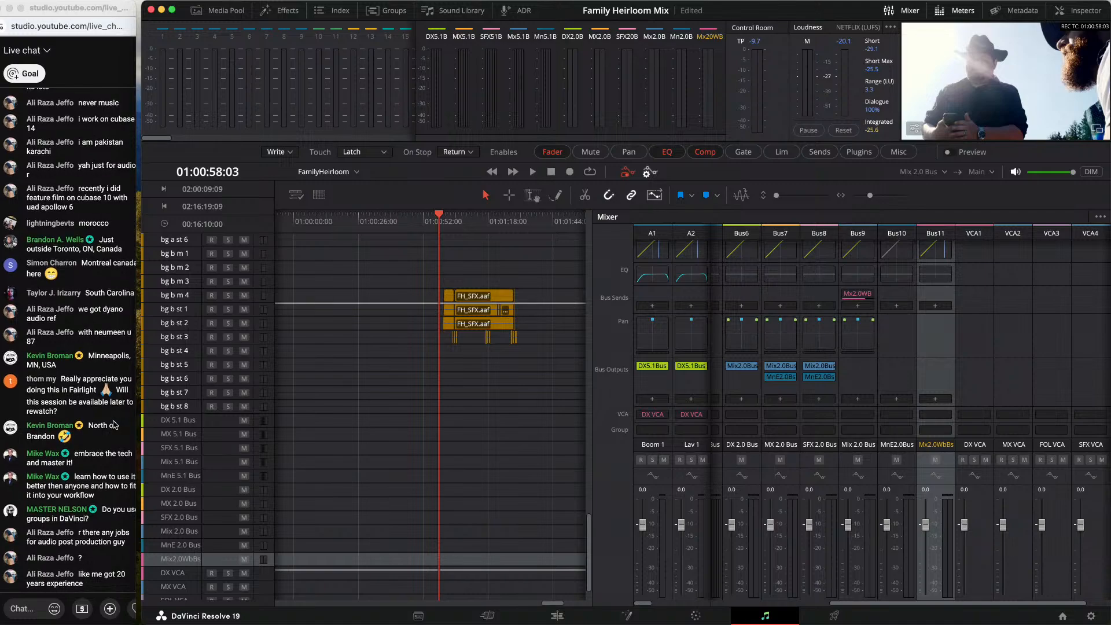
Step: Read back through the earlier live chat messages and return to the newest ones
{"action": "scroll", "coordinate": [117, 383], "scroll_direction": "up", "scroll_amount": 1}
{"action": "scroll", "coordinate": [116, 370], "scroll_direction": "up", "scroll_amount": 5}
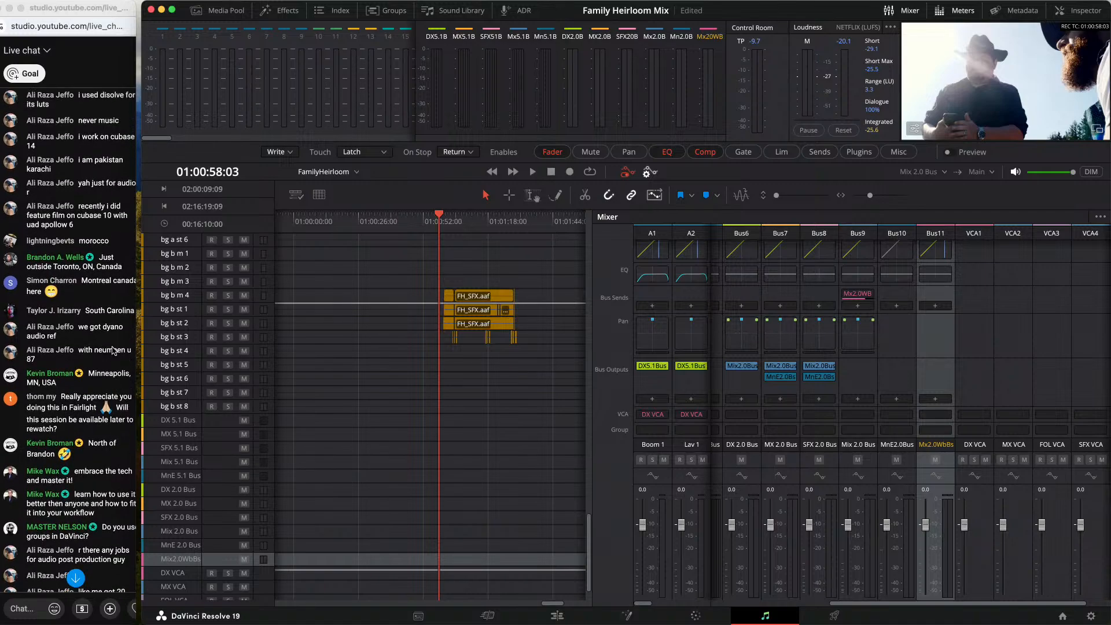
{"action": "scroll", "coordinate": [114, 350], "scroll_direction": "up", "scroll_amount": 8}
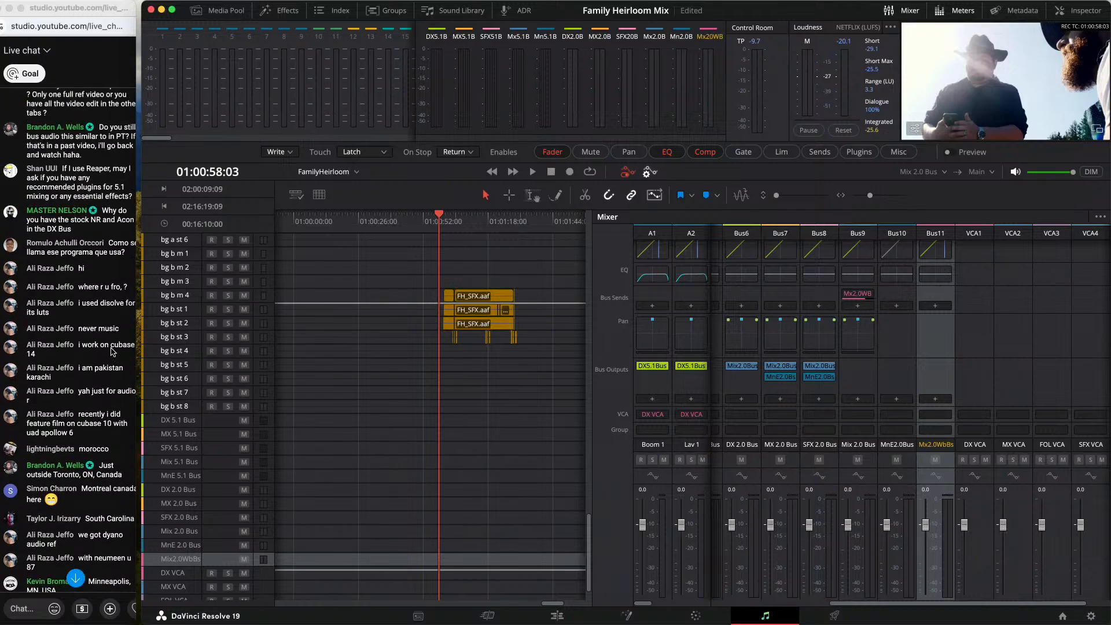
{"action": "scroll", "coordinate": [119, 399], "scroll_direction": "down", "scroll_amount": 8}
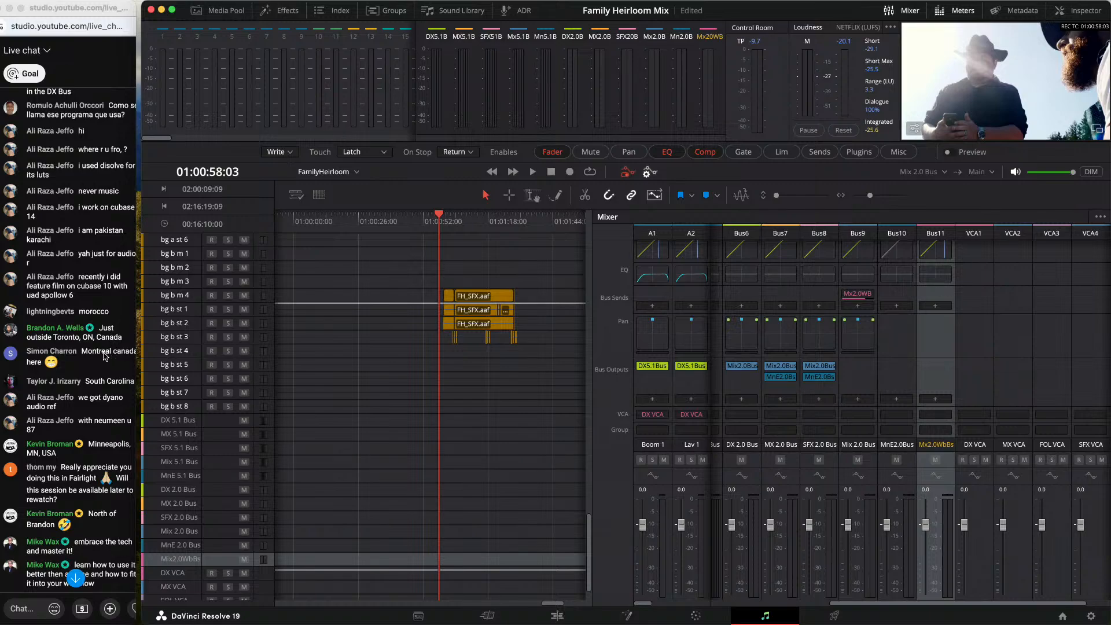
{"action": "scroll", "coordinate": [108, 345], "scroll_direction": "down", "scroll_amount": 3}
{"action": "scroll", "coordinate": [112, 333], "scroll_direction": "down", "scroll_amount": 1}
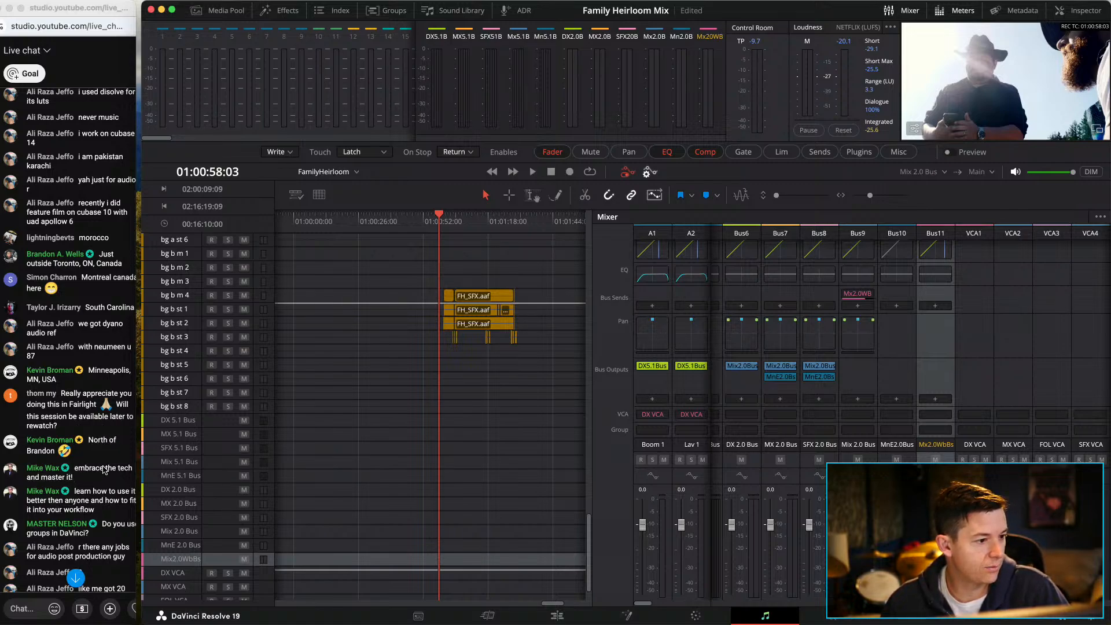
{"action": "scroll", "coordinate": [101, 480], "scroll_direction": "down", "scroll_amount": 2}
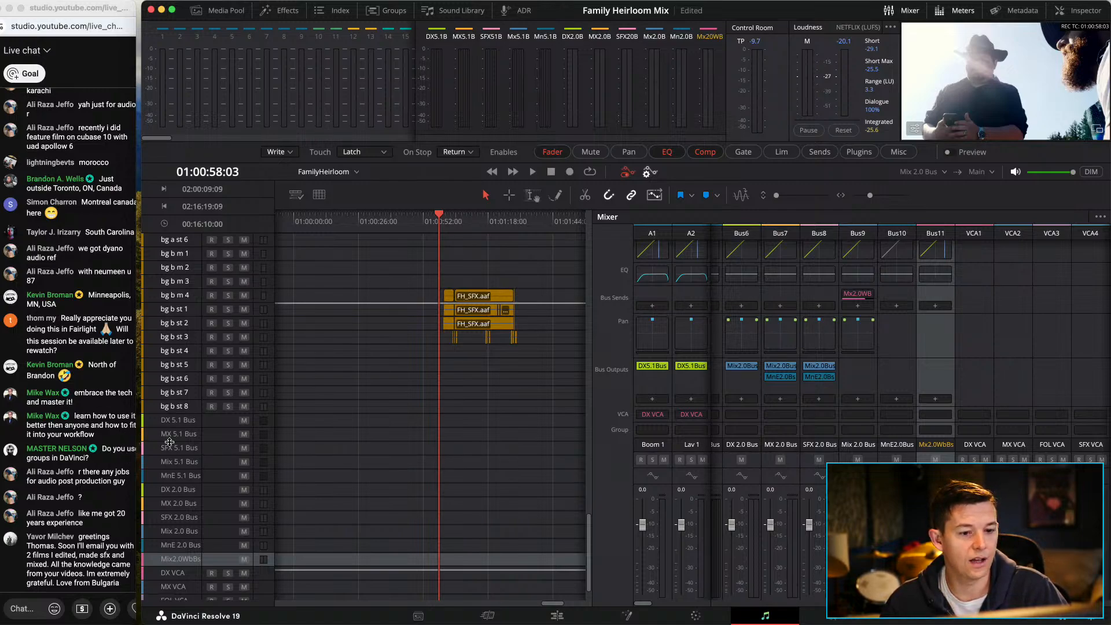
Step: Select the FH_SFX.aaf clips on tracks bg b m 4, bg b st 1 and bg b st 2, and view their Link Clips option
{"action": "left_click_drag", "start_coordinate": [437, 294], "coordinate": [516, 333]}
{"action": "right_click", "coordinate": [489, 302]}
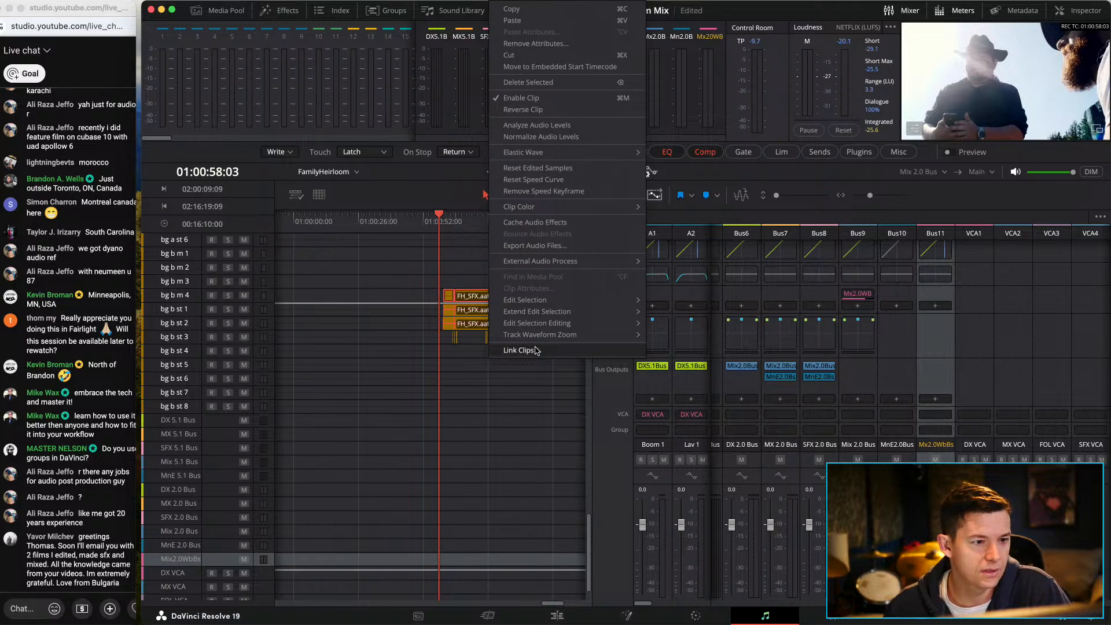
{"action": "left_click", "coordinate": [409, 255]}
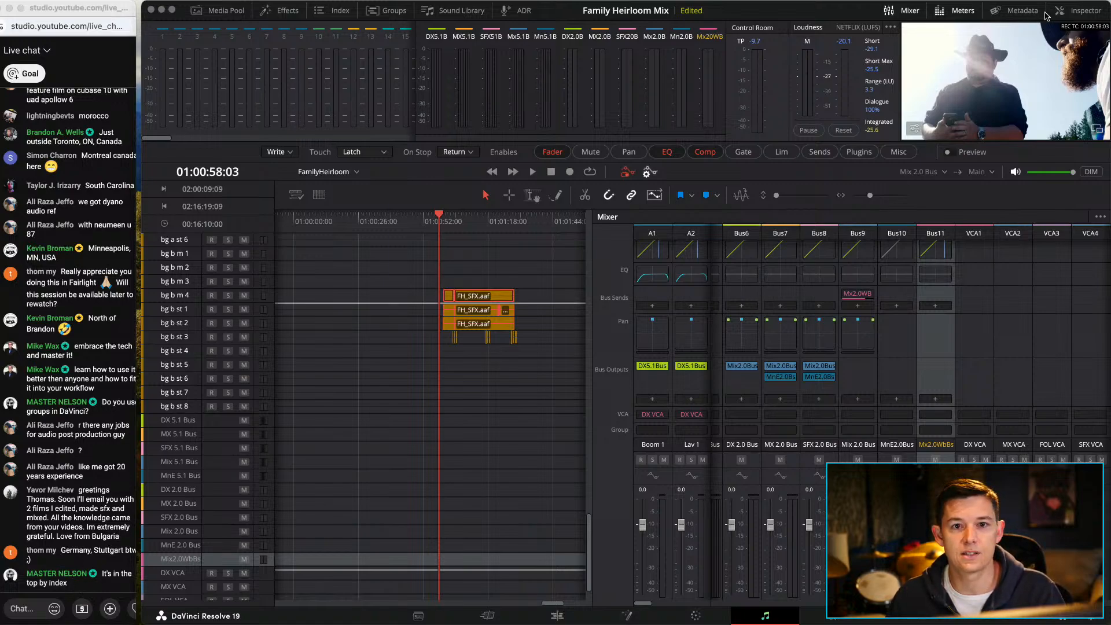
Step: View the selected clips' audio settings in the Inspector, and hide it again
{"action": "left_click", "coordinate": [843, 18]}
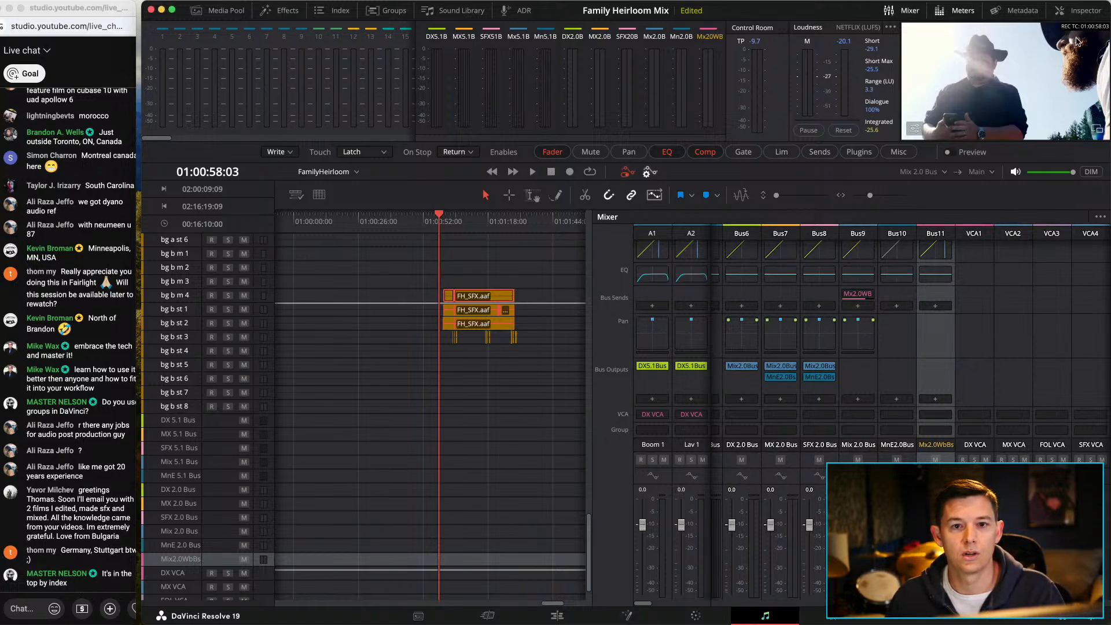
{"action": "left_click", "coordinate": [1085, 11]}
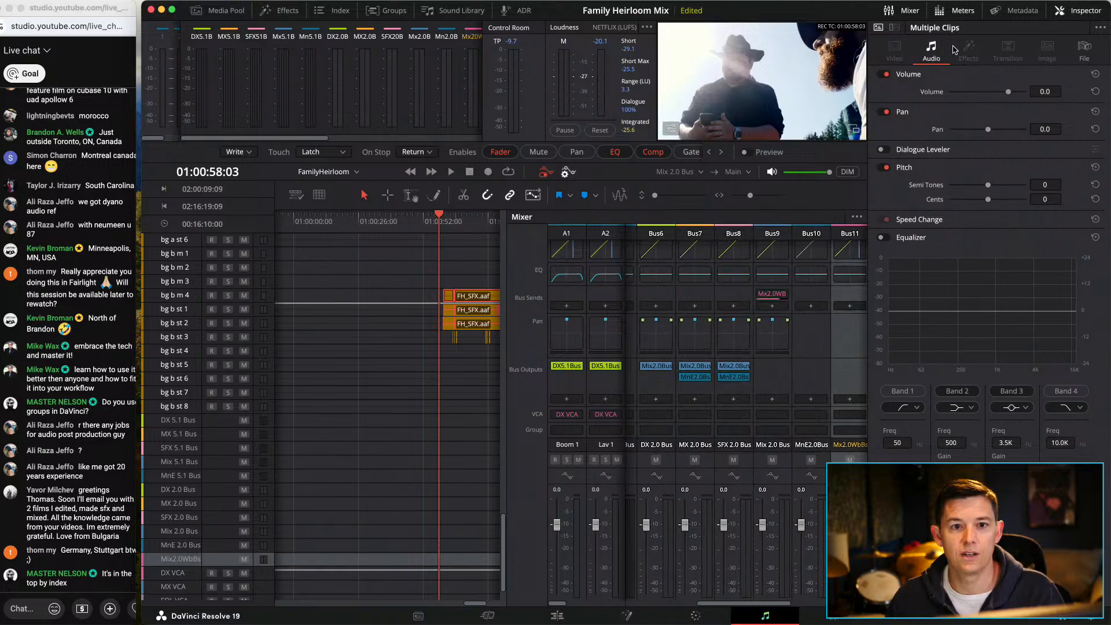
{"action": "left_click", "coordinate": [1069, 13]}
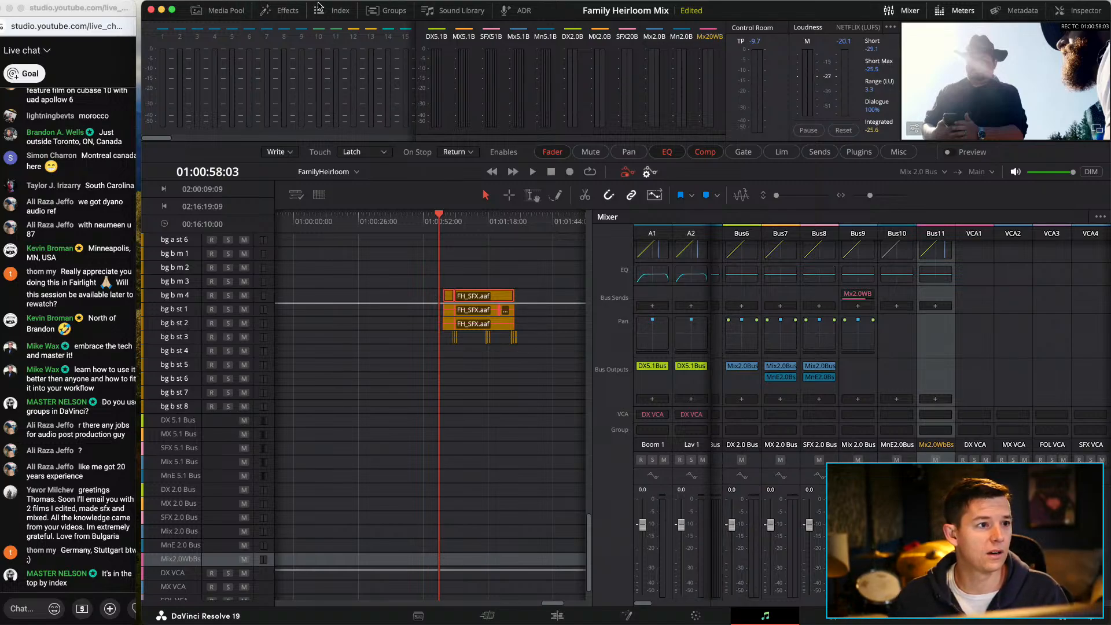
Step: View the project's groups and the Create Group settings, and close them without saving a group
{"action": "left_click", "coordinate": [373, 12]}
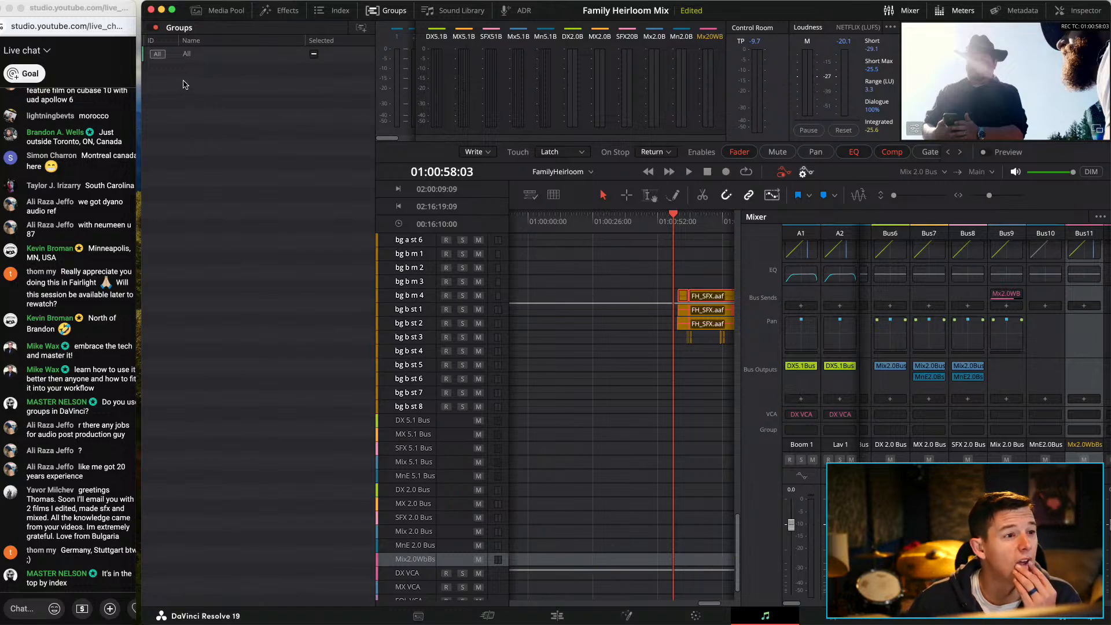
{"action": "left_click", "coordinate": [363, 30]}
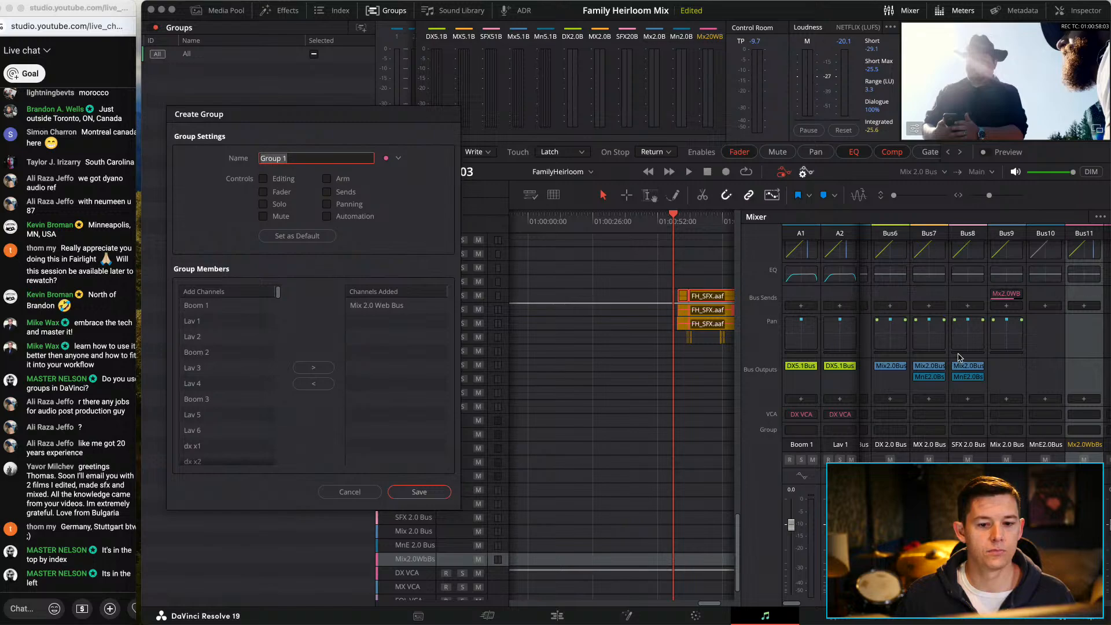
{"action": "left_click", "coordinate": [349, 492]}
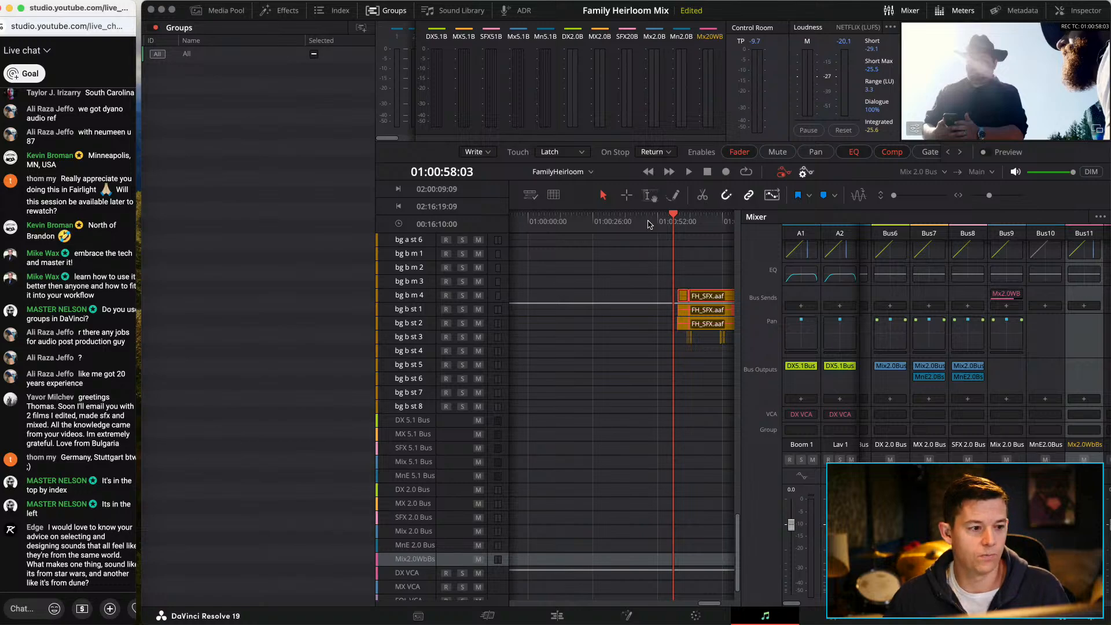
{"action": "left_click", "coordinate": [370, 11]}
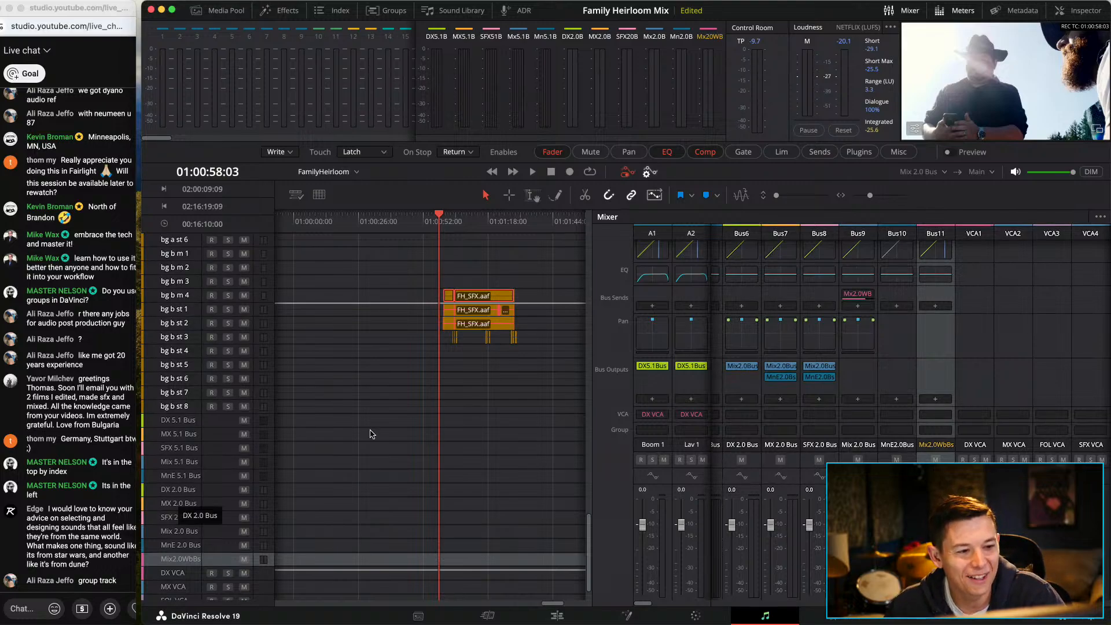
Step: Bring the 5.1 buses back into view, select DX 5.1 Bus, and shrink the bus section until tracks Boom 1 to Lav 5 show beside it
{"action": "scroll", "coordinate": [365, 434], "scroll_direction": "up", "scroll_amount": 10}
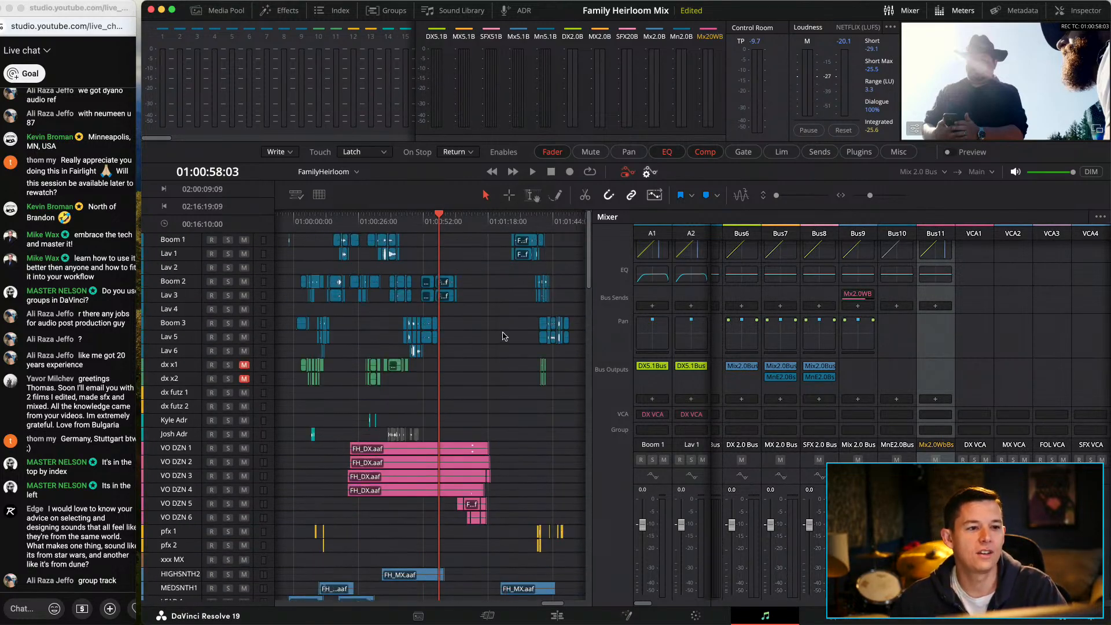
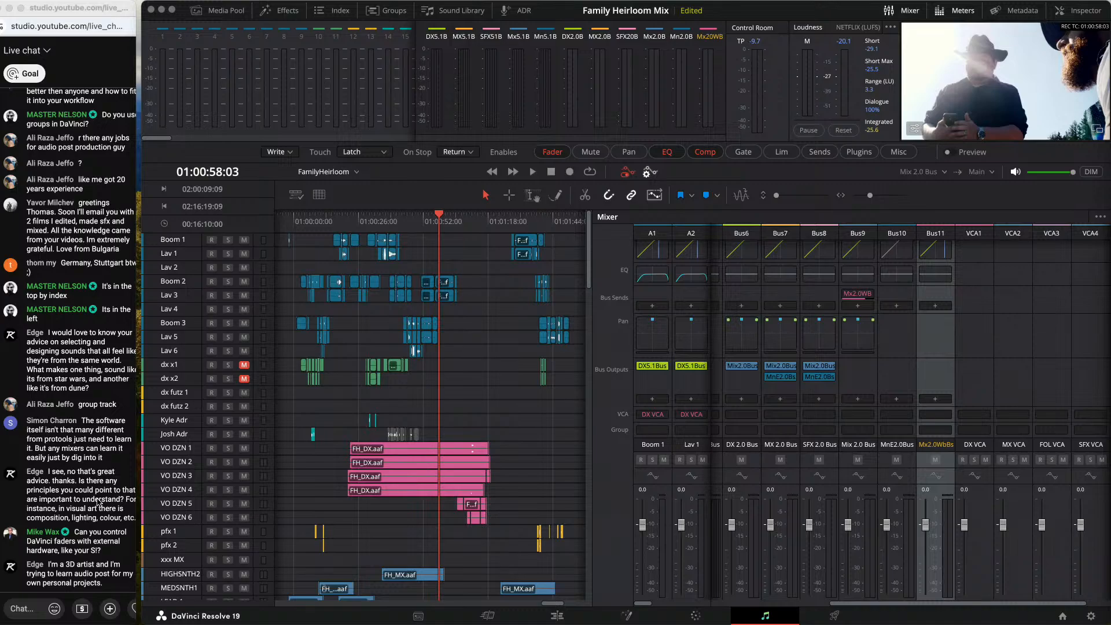
{"action": "left_click_drag", "start_coordinate": [868, 605], "coordinate": [706, 607]}
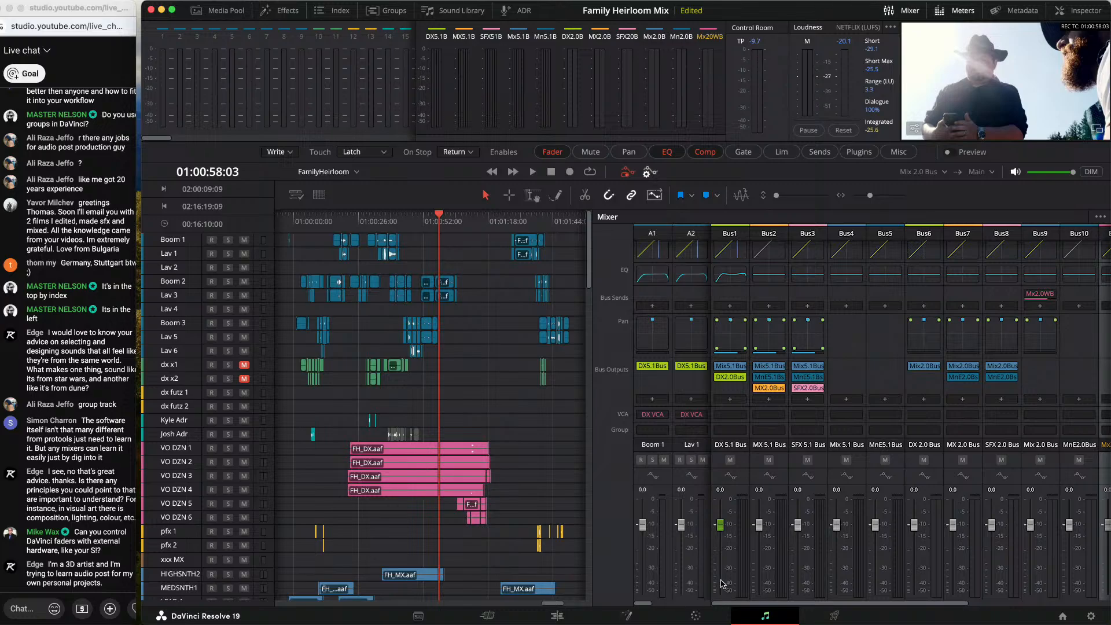
{"action": "left_click", "coordinate": [712, 563]}
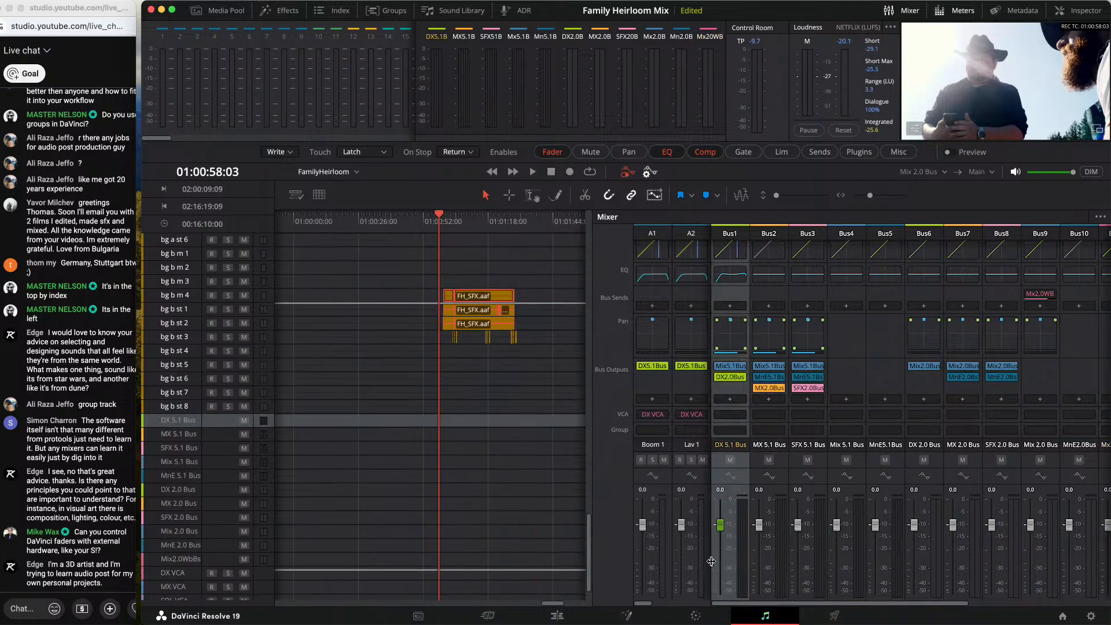
{"action": "left_click", "coordinate": [710, 478]}
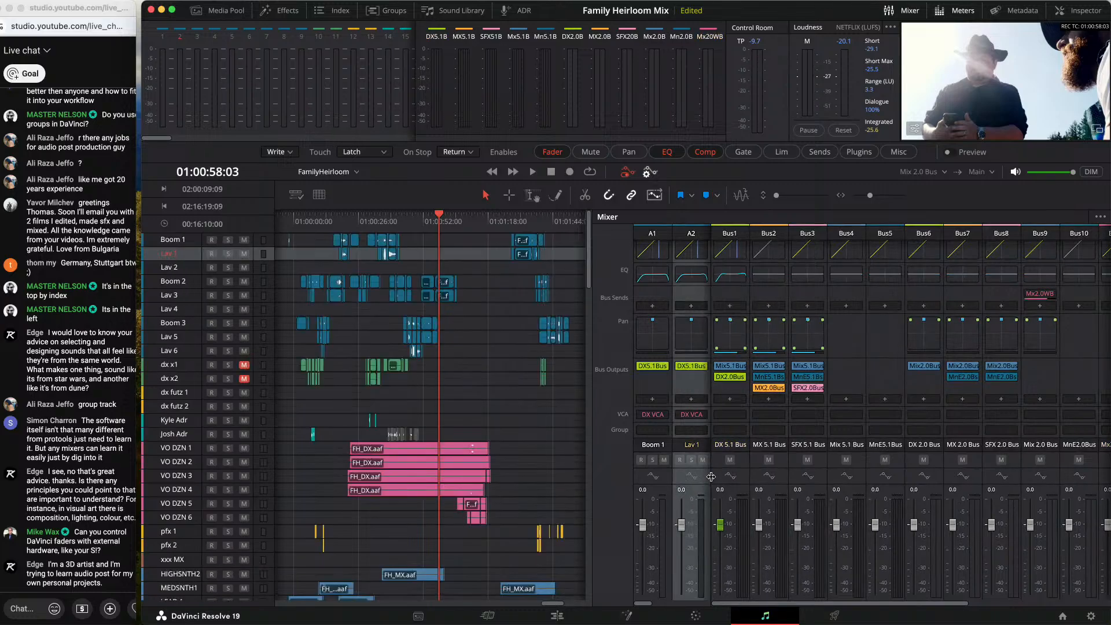
{"action": "left_click", "coordinate": [711, 476]}
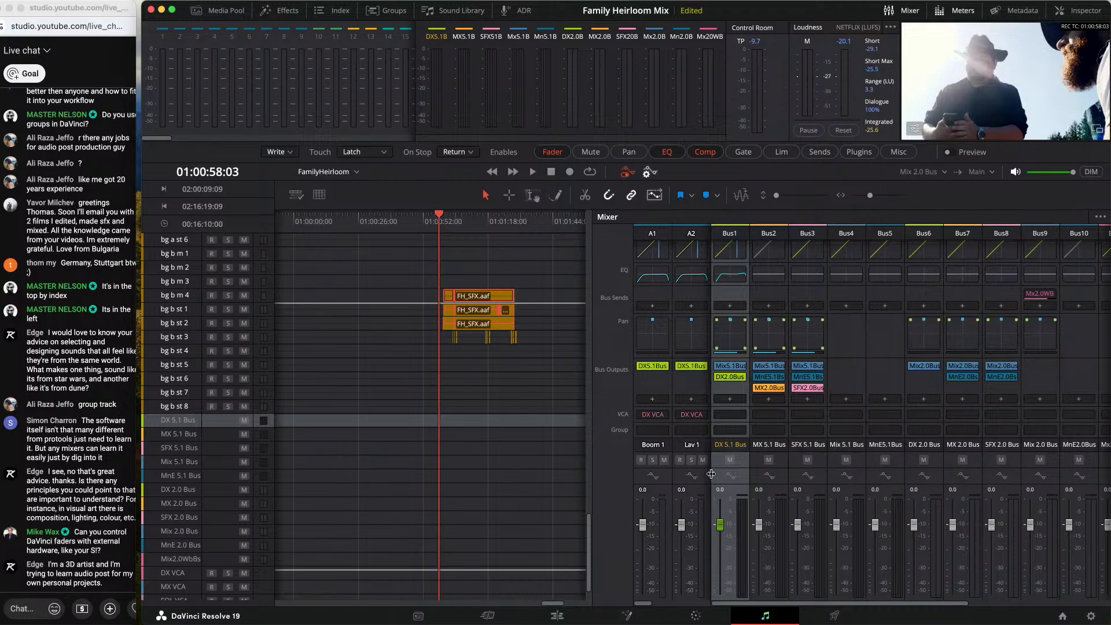
{"action": "left_click_drag", "start_coordinate": [711, 294], "coordinate": [727, 295]}
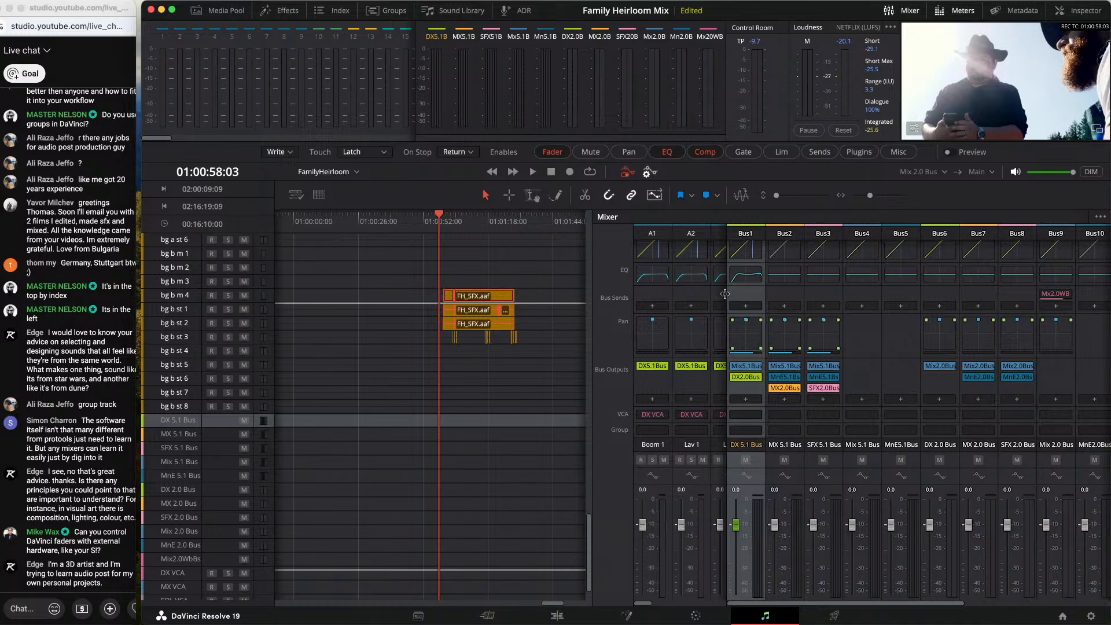
{"action": "left_click_drag", "start_coordinate": [725, 294], "coordinate": [942, 297]}
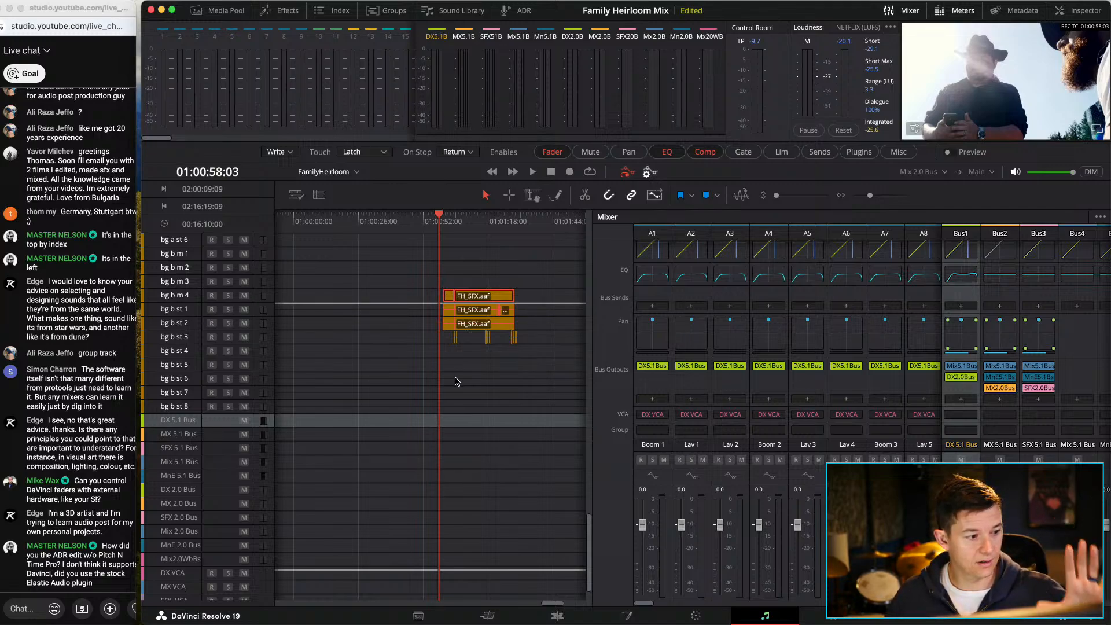
Step: Narrow the mixer to widen the timeline, and look over the track list from the VCA tracks up to Boom 1
{"action": "key", "text": "super+Tab"}
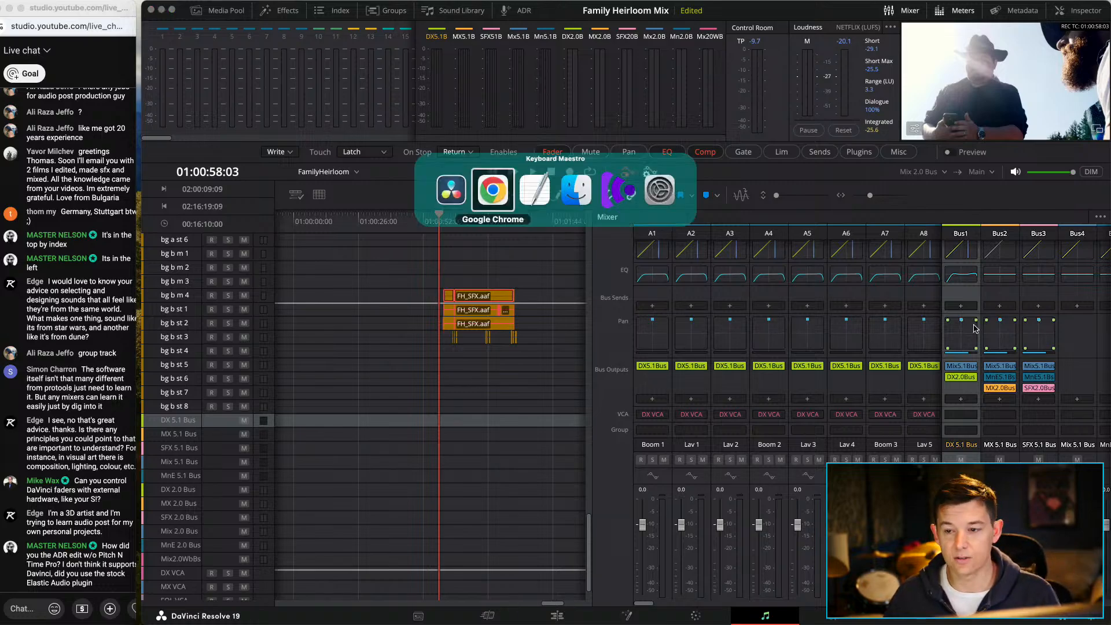
{"action": "left_click", "coordinate": [534, 190]}
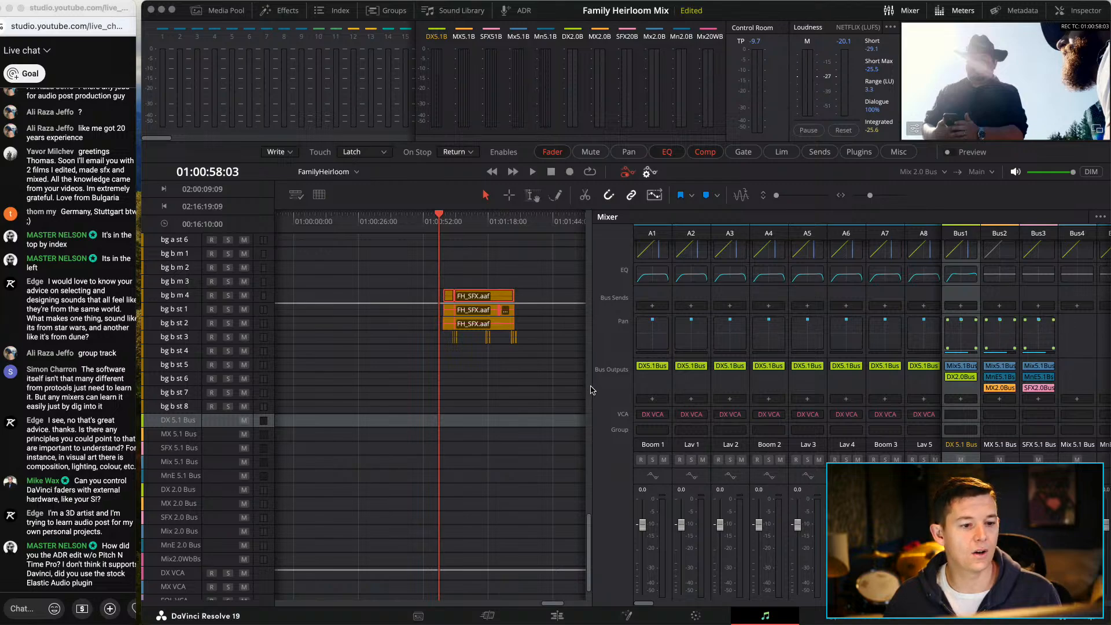
{"action": "left_click_drag", "start_coordinate": [591, 466], "coordinate": [702, 464]}
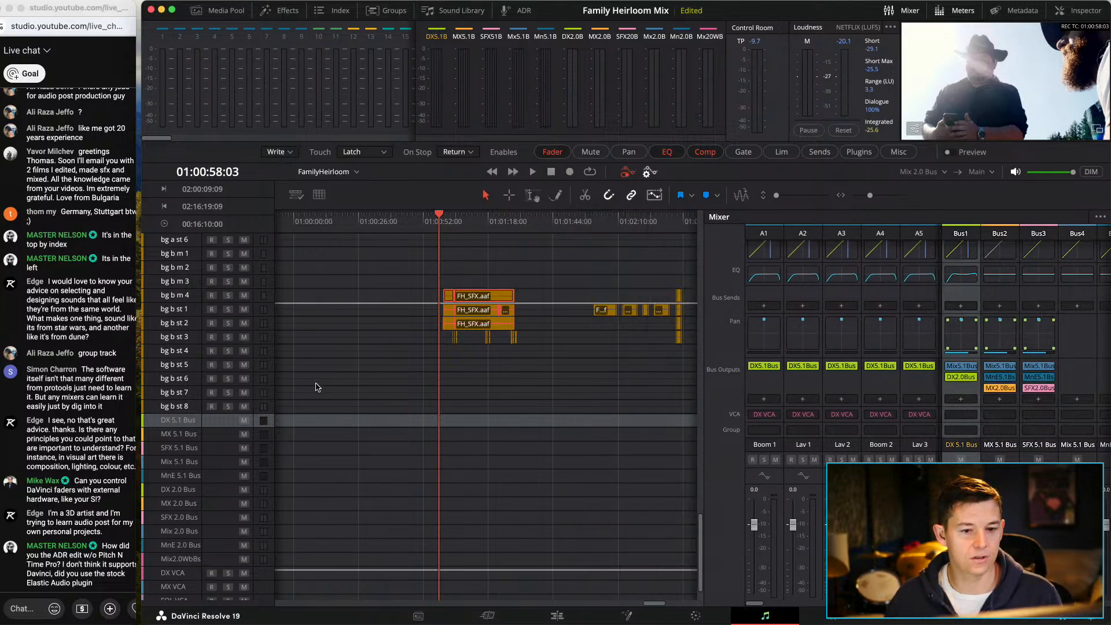
{"action": "scroll", "coordinate": [206, 394], "scroll_direction": "down", "scroll_amount": 2}
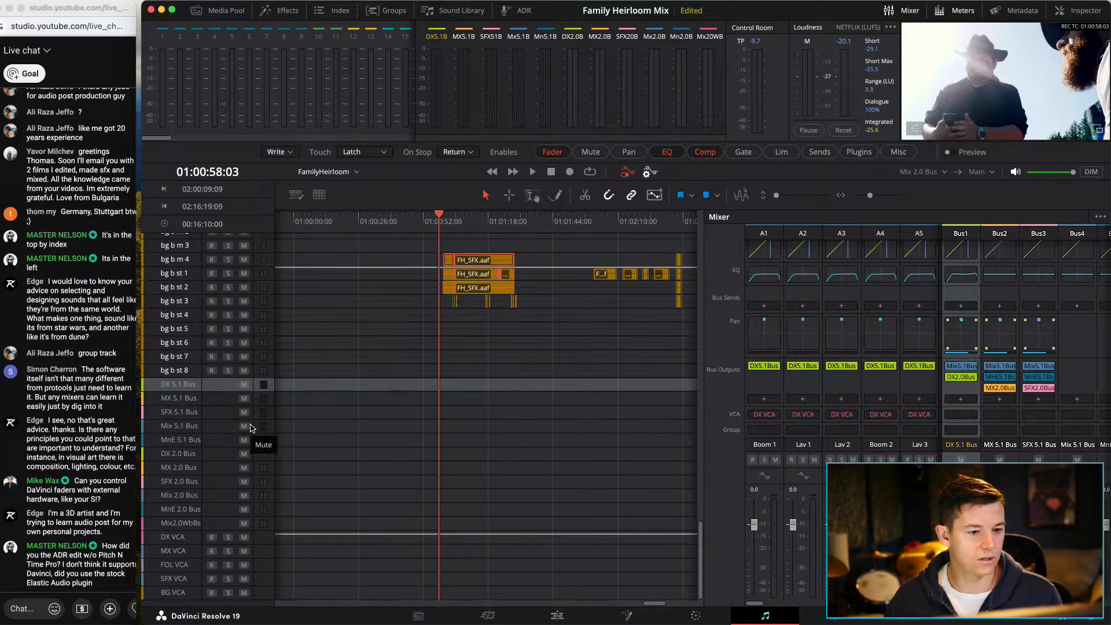
{"action": "scroll", "coordinate": [249, 425], "scroll_direction": "up", "scroll_amount": 10}
{"action": "scroll", "coordinate": [231, 365], "scroll_direction": "down", "scroll_amount": 15}
{"action": "scroll", "coordinate": [357, 402], "scroll_direction": "up", "scroll_amount": 10}
{"action": "scroll", "coordinate": [357, 403], "scroll_direction": "up", "scroll_amount": 10}
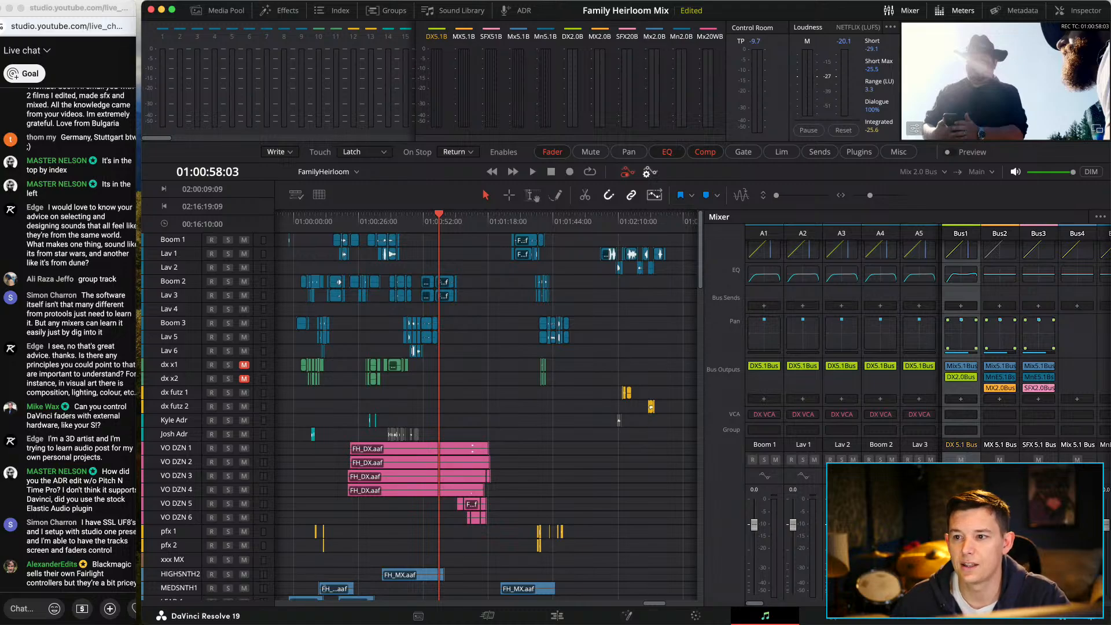
Step: View the patching of audio inputs to audio outputs, and close it again
{"action": "left_click", "coordinate": [984, 85]}
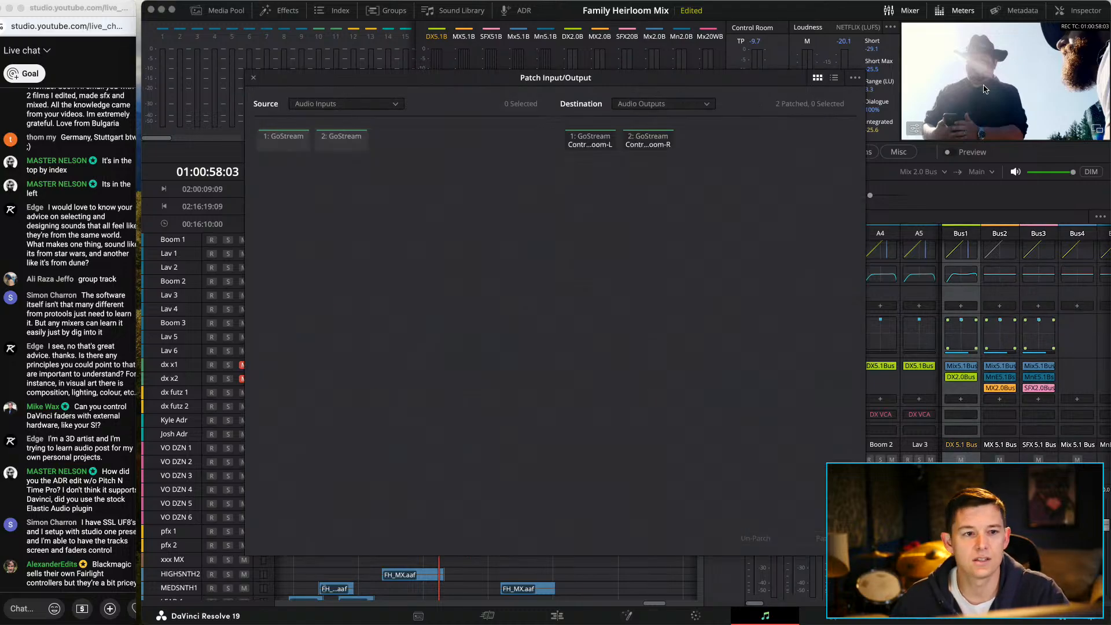
{"action": "left_click", "coordinate": [254, 78]}
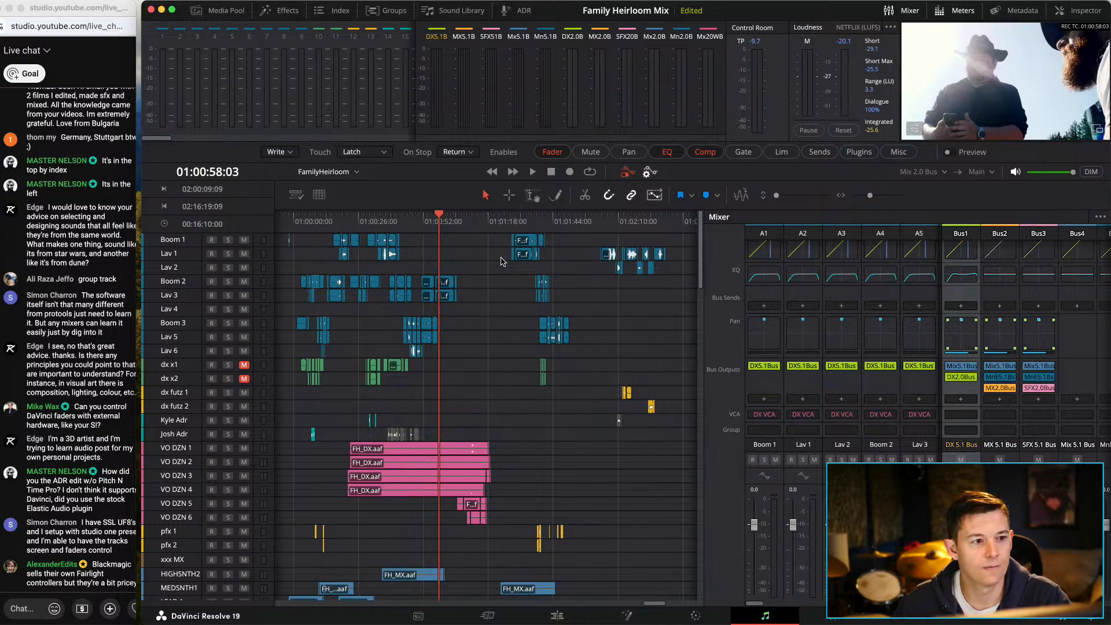
Step: Look through the dialogue, music, sound effects and background tracks in the timeline to examine how they are organized
{"action": "scroll", "coordinate": [490, 259], "scroll_direction": "down", "scroll_amount": 5}
{"action": "scroll", "coordinate": [489, 258], "scroll_direction": "up", "scroll_amount": 5}
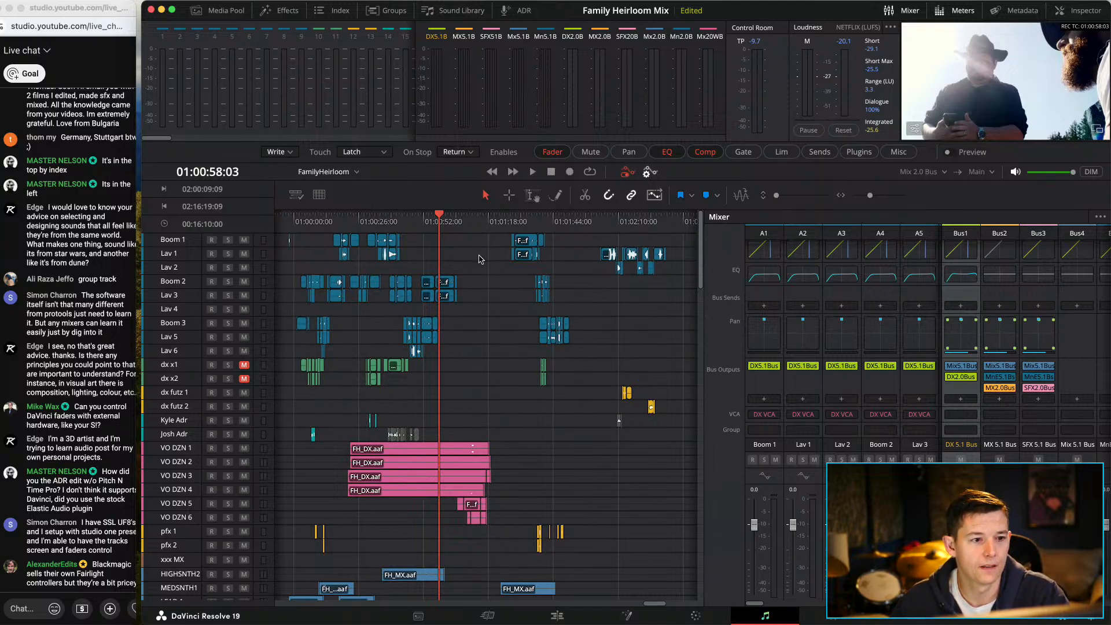
{"action": "scroll", "coordinate": [480, 272], "scroll_direction": "down", "scroll_amount": 10}
{"action": "scroll", "coordinate": [484, 301], "scroll_direction": "up", "scroll_amount": 5}
{"action": "scroll", "coordinate": [486, 325], "scroll_direction": "down", "scroll_amount": 5}
{"action": "scroll", "coordinate": [486, 325], "scroll_direction": "down", "scroll_amount": 10}
{"action": "scroll", "coordinate": [487, 326], "scroll_direction": "up", "scroll_amount": 4}
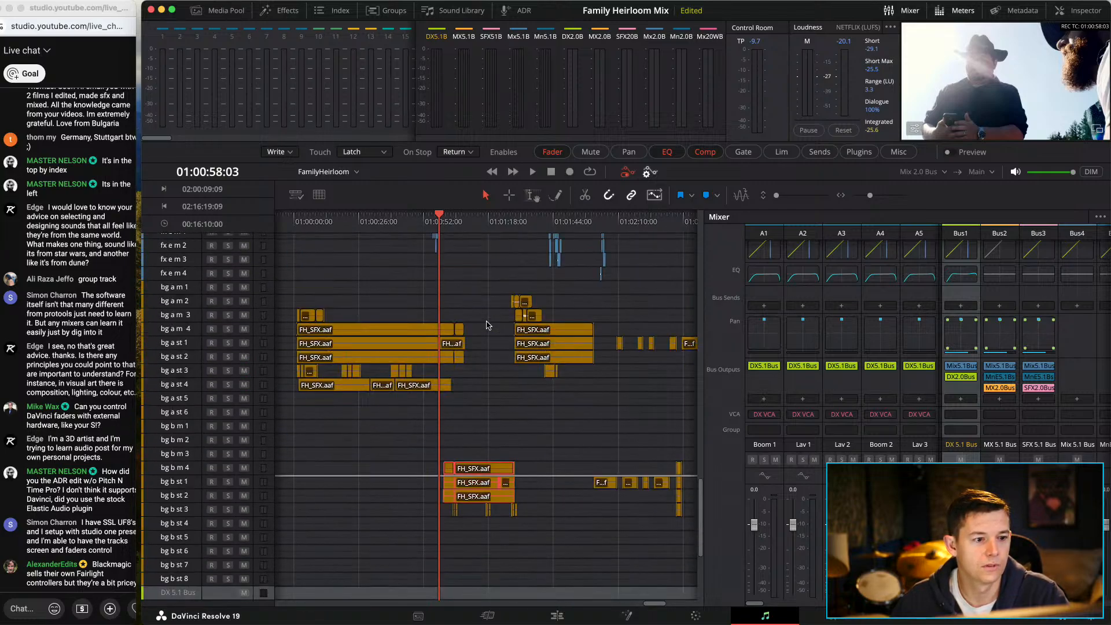
{"action": "scroll", "coordinate": [486, 326], "scroll_direction": "up", "scroll_amount": 15}
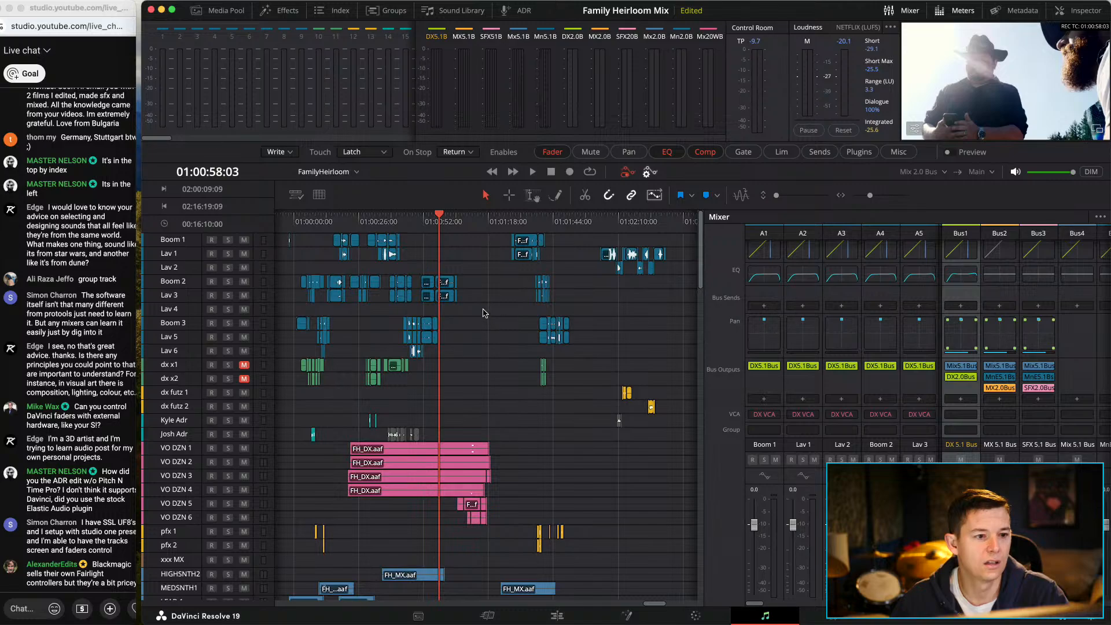
{"action": "scroll", "coordinate": [484, 311], "scroll_direction": "down", "scroll_amount": 8}
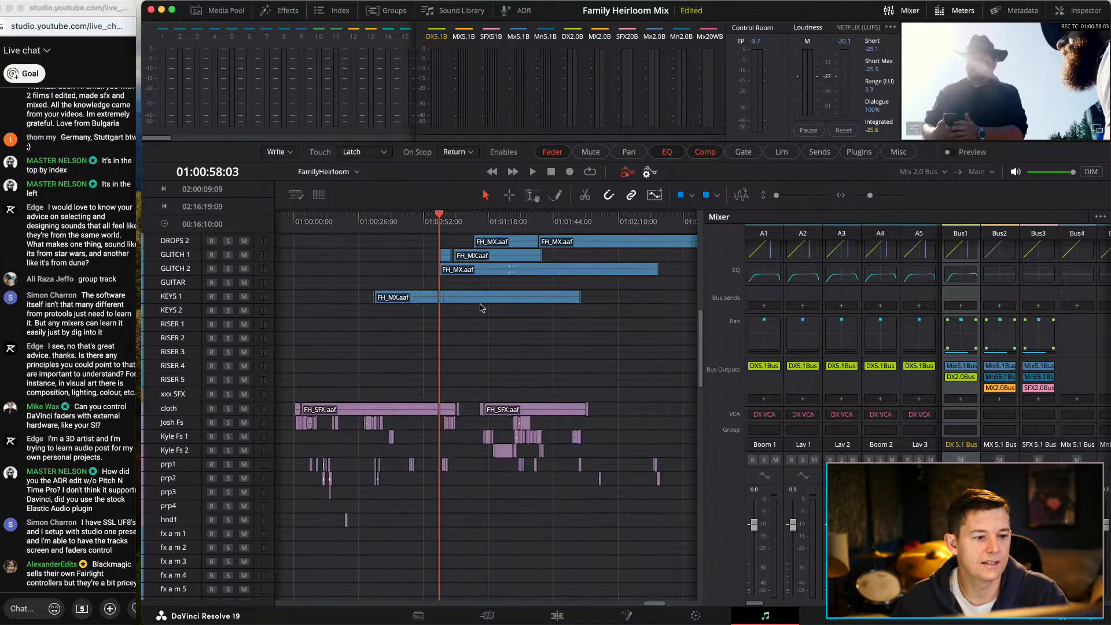
{"action": "scroll", "coordinate": [481, 308], "scroll_direction": "up", "scroll_amount": 5}
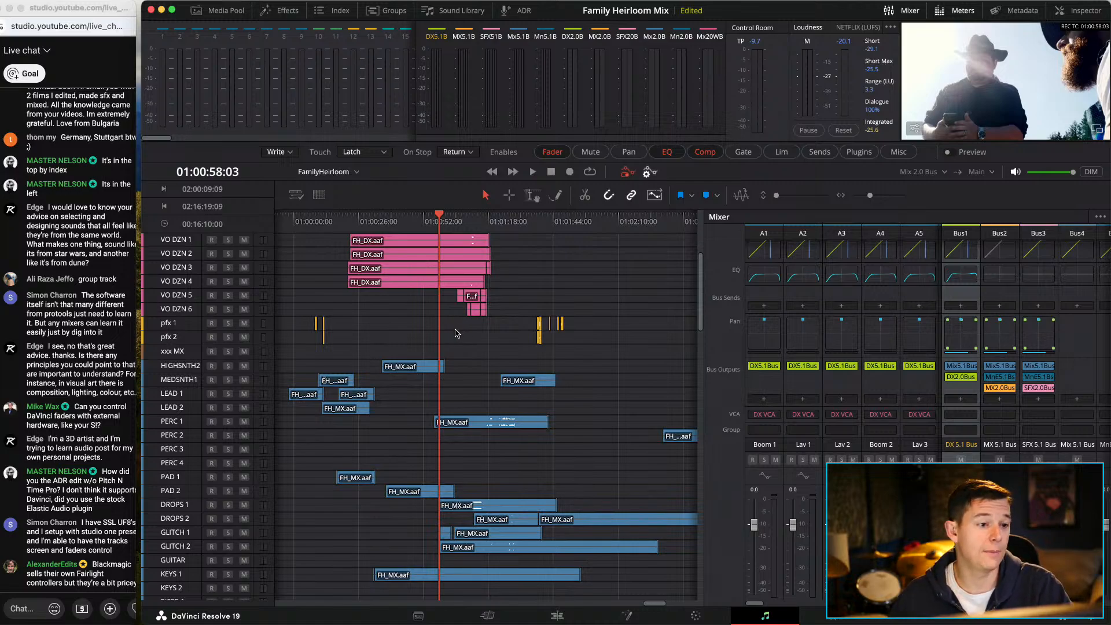
{"action": "scroll", "coordinate": [453, 335], "scroll_direction": "down", "scroll_amount": 7}
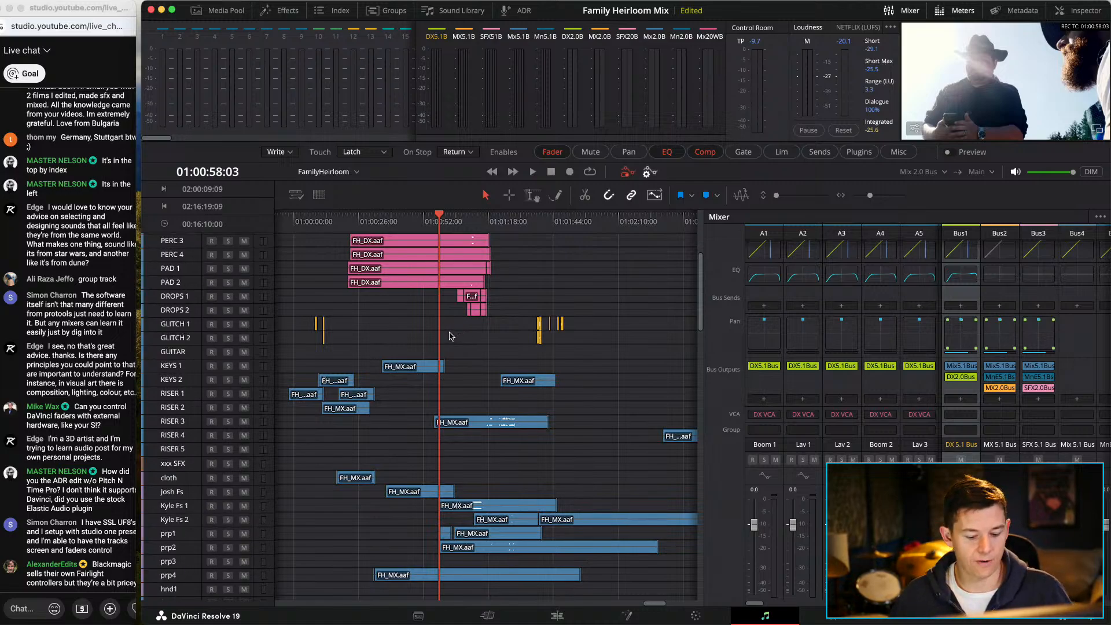
Step: Switch to Soundly, enlarge its window to view its audio settings, and close it to return to DaVinci Resolve
{"action": "key", "text": "super+Tab"}
{"action": "key", "text": "super+shift+Tab"}
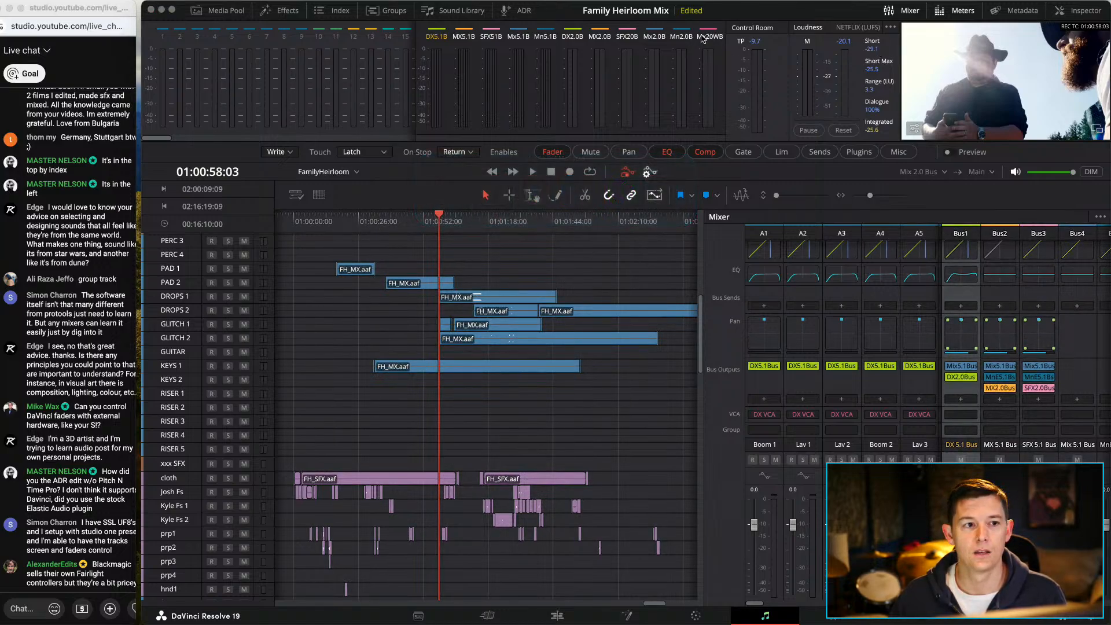
{"action": "key", "text": "super+Tab"}
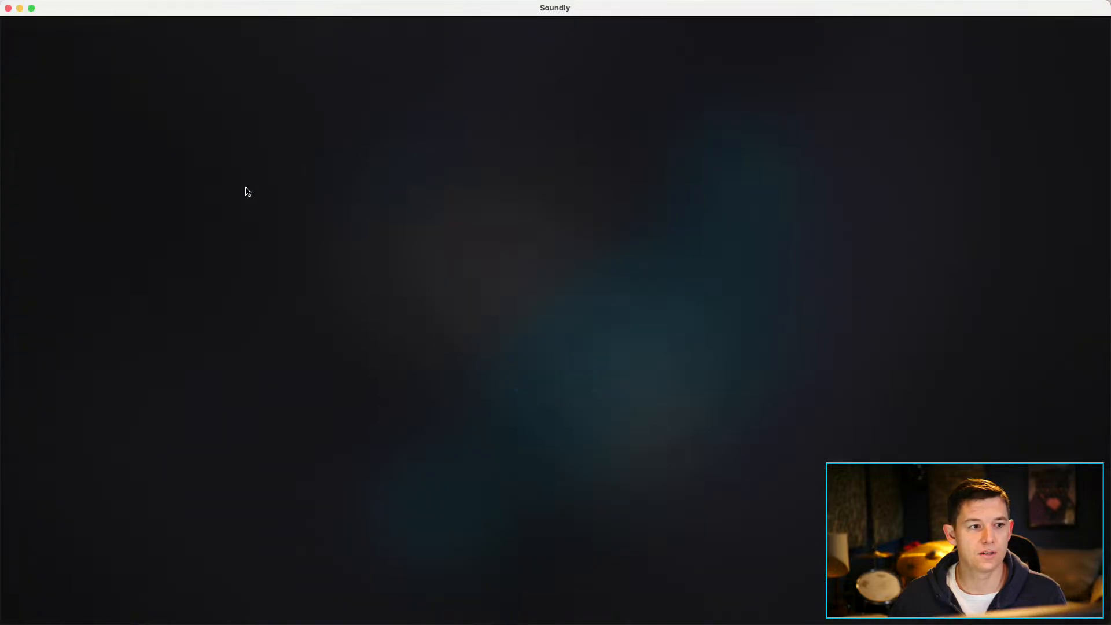
{"action": "left_click_drag", "start_coordinate": [664, 6], "coordinate": [684, 184]}
{"action": "double_click", "coordinate": [679, 183]}
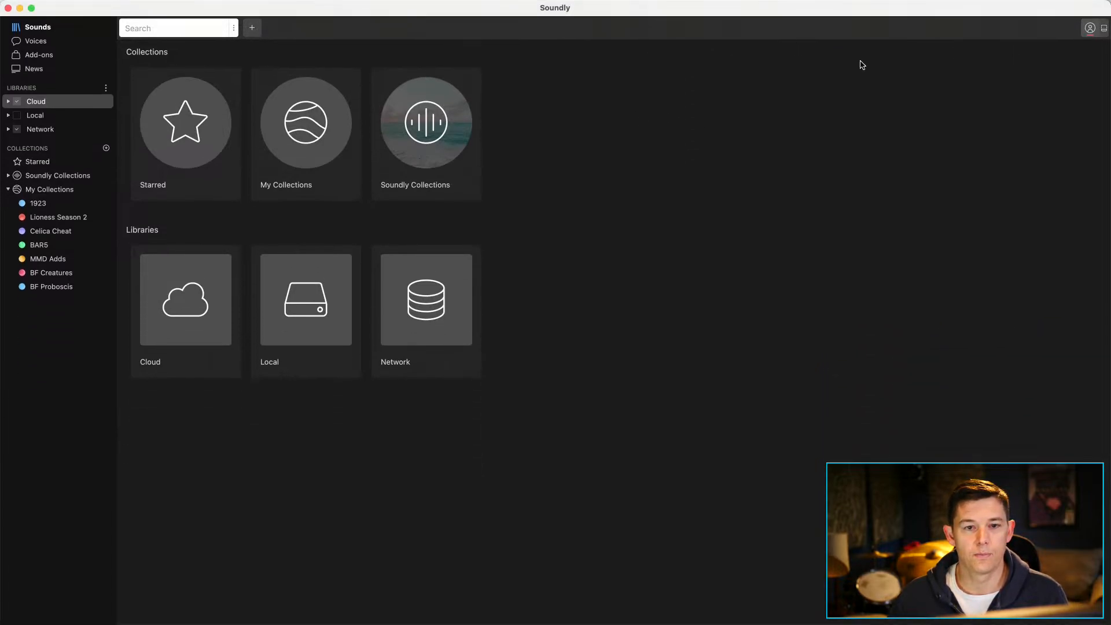
{"action": "key", "text": "super+comma"}
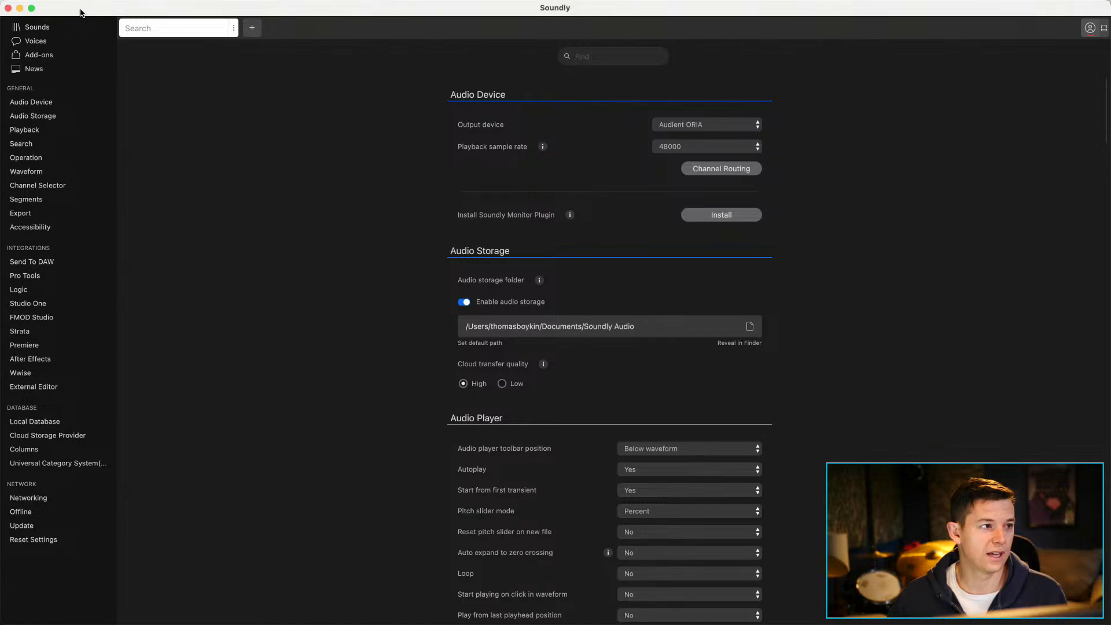
{"action": "left_click", "coordinate": [8, 9]}
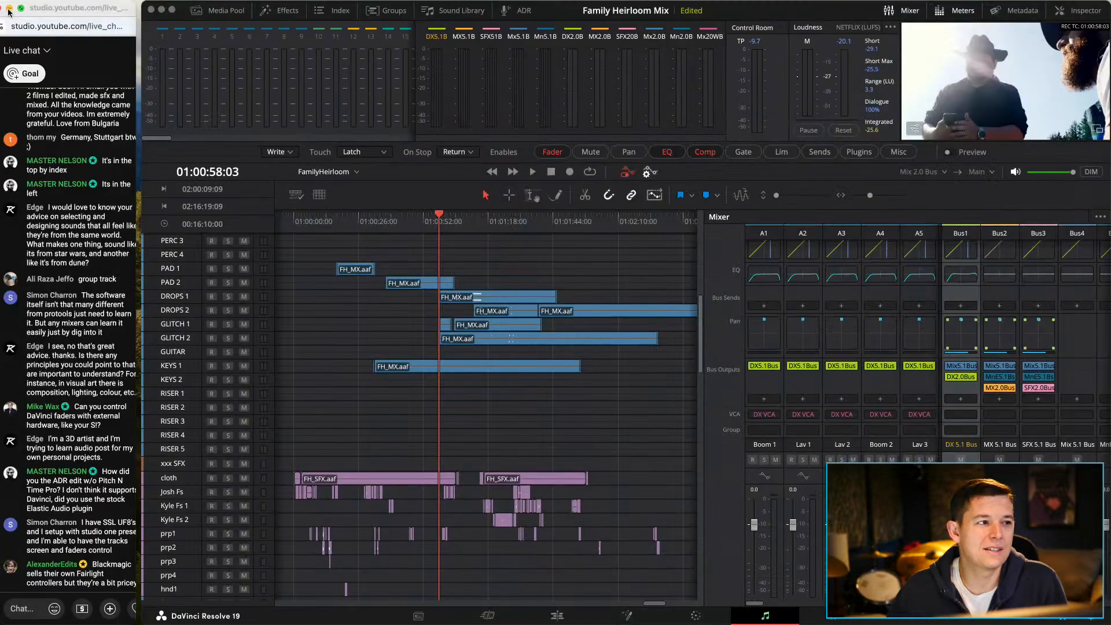
{"action": "left_click", "coordinate": [751, 15]}
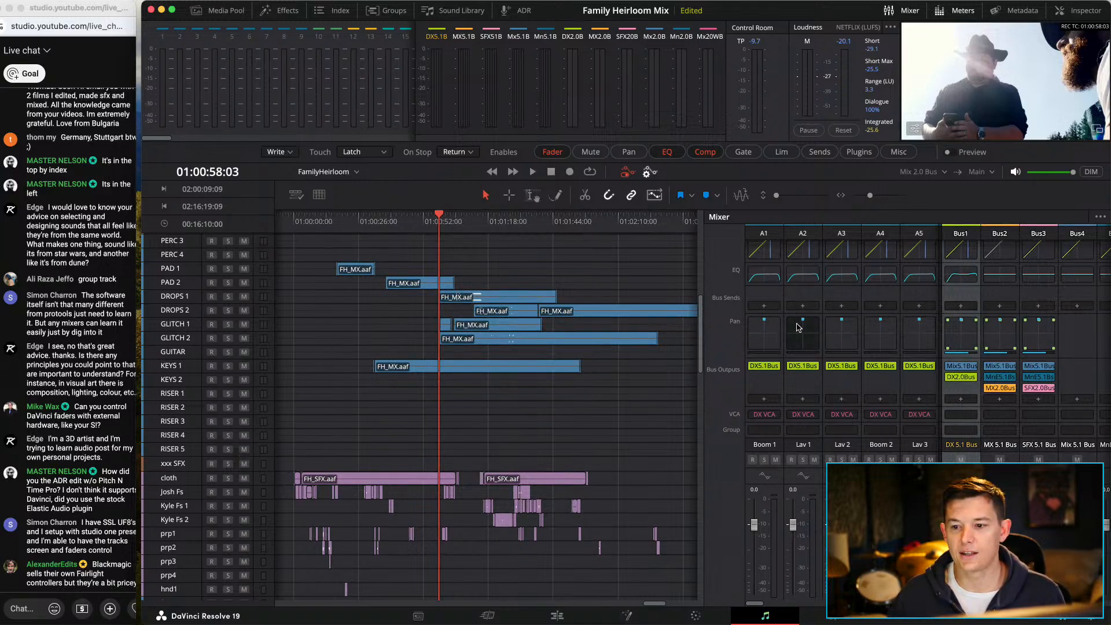
Step: Bring the timeline's top tracks and the mixer's input, effects and dynamics sections into view
{"action": "scroll", "coordinate": [392, 320], "scroll_direction": "up", "scroll_amount": 10}
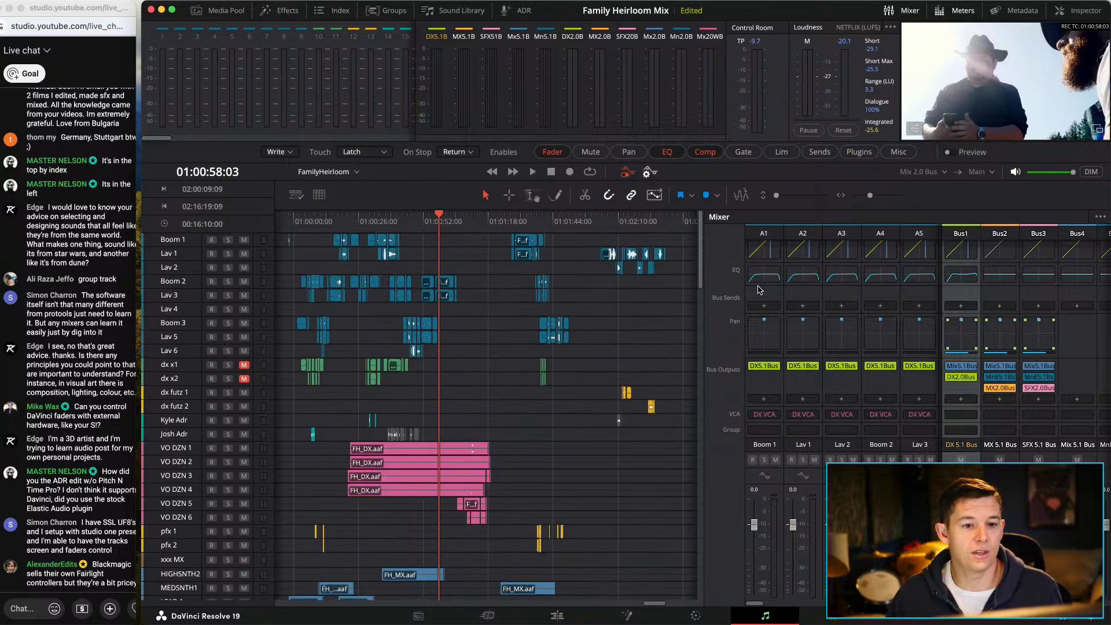
{"action": "scroll", "coordinate": [822, 282], "scroll_direction": "up", "scroll_amount": 5}
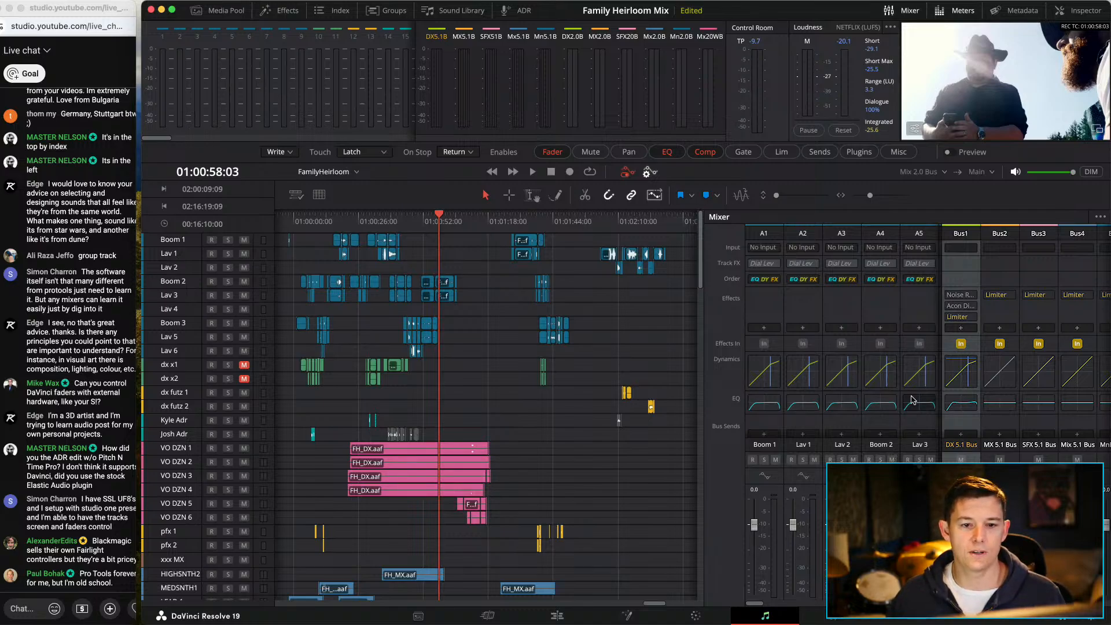
{"action": "scroll", "coordinate": [876, 334], "scroll_direction": "down", "scroll_amount": 4}
{"action": "scroll", "coordinate": [877, 334], "scroll_direction": "up", "scroll_amount": 4}
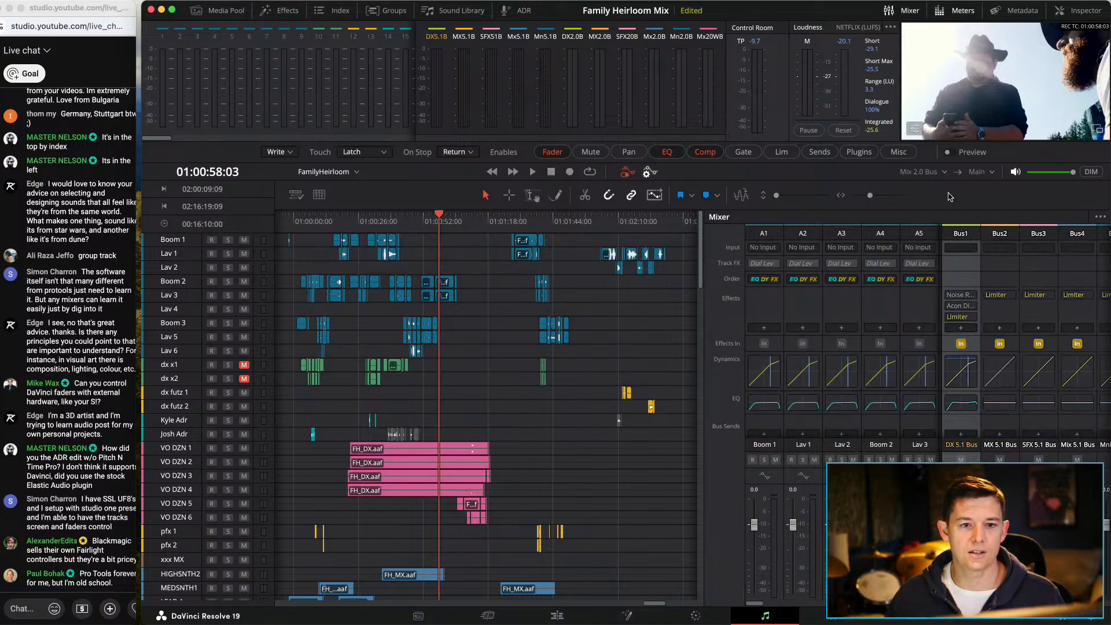
Step: View the list of buses available for monitoring without changing the choice, and turn the monitor dim on and off
{"action": "left_click", "coordinate": [945, 173]}
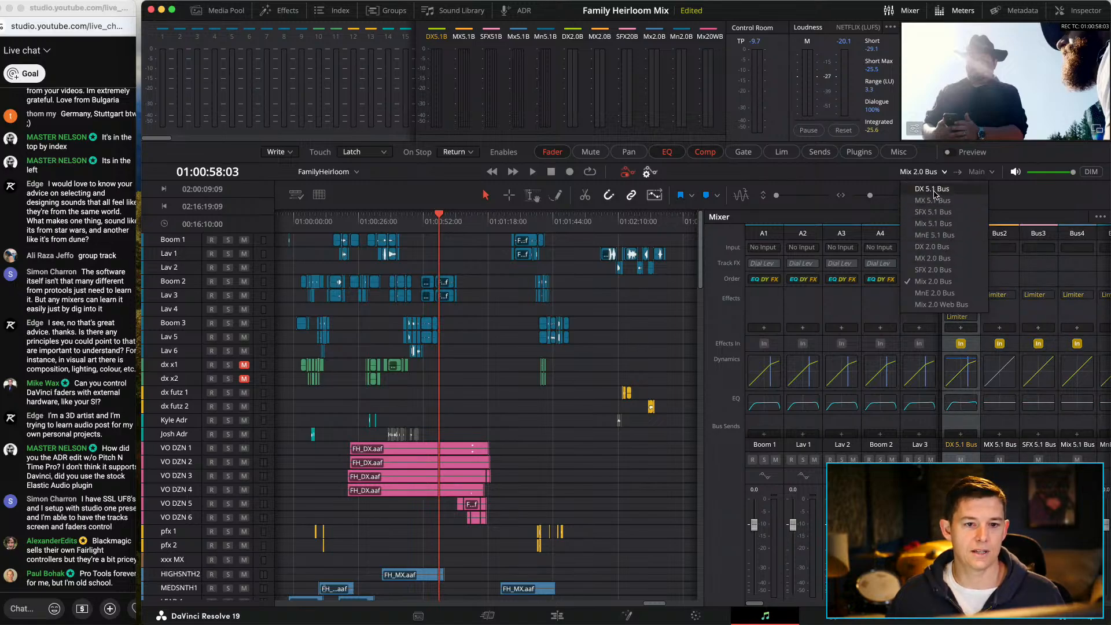
{"action": "left_click", "coordinate": [882, 180]}
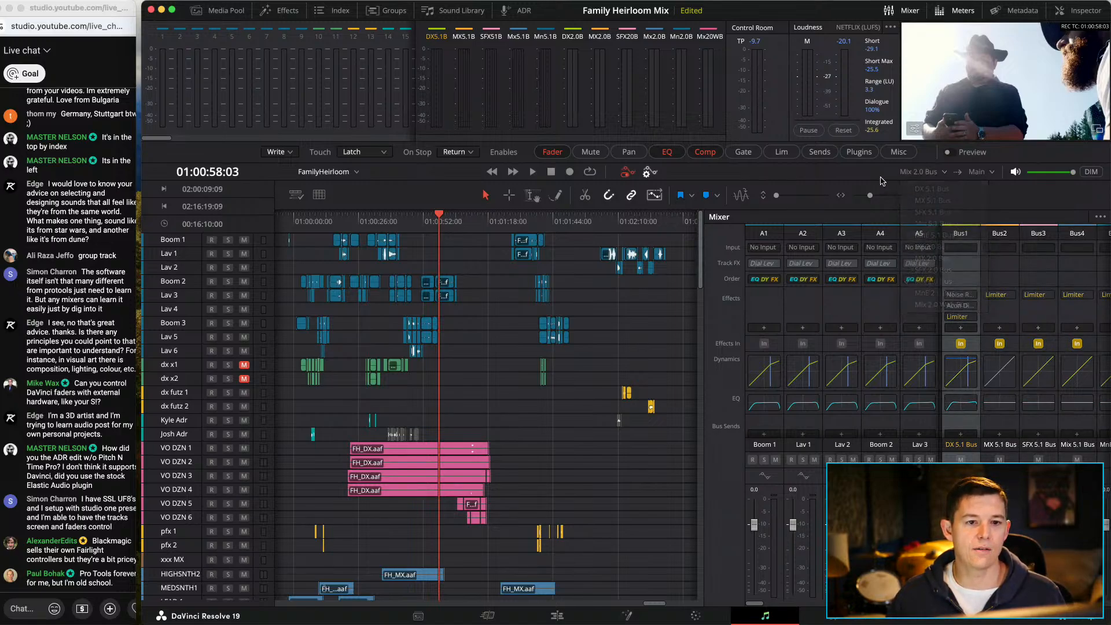
{"action": "scroll", "coordinate": [437, 400], "scroll_direction": "down", "scroll_amount": 3}
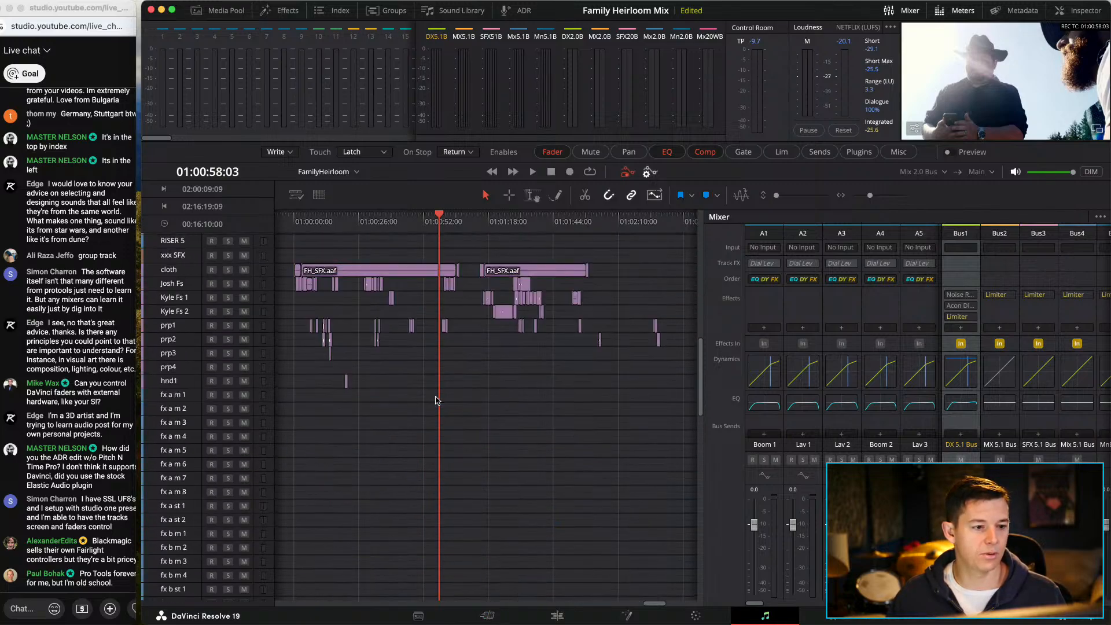
{"action": "scroll", "coordinate": [437, 400], "scroll_direction": "up", "scroll_amount": 3}
{"action": "left_click", "coordinate": [942, 173]}
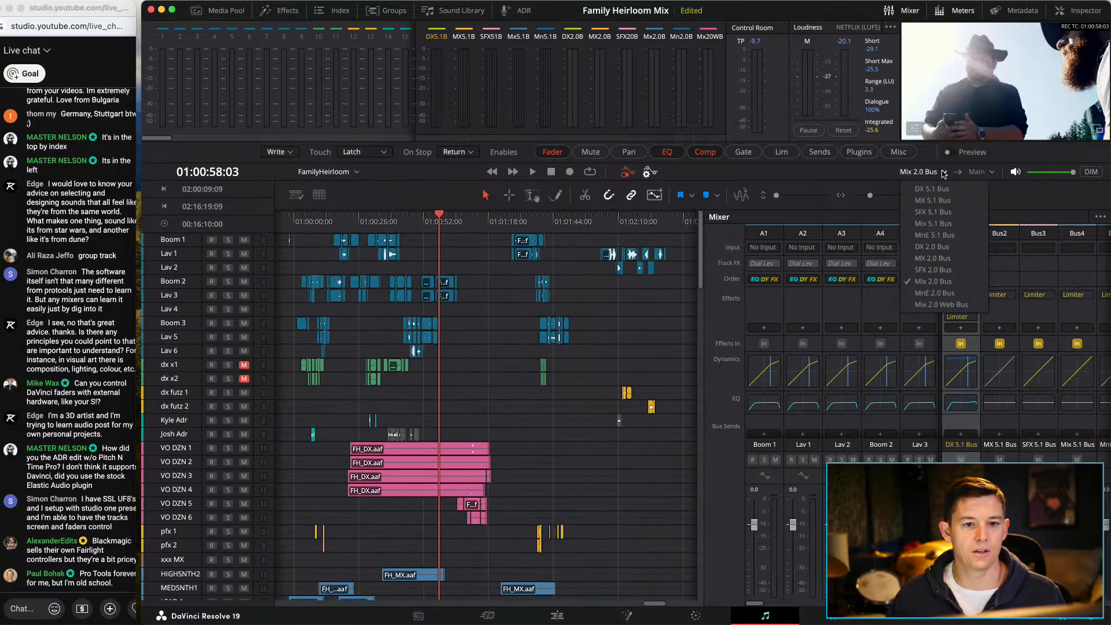
{"action": "left_click", "coordinate": [867, 181]}
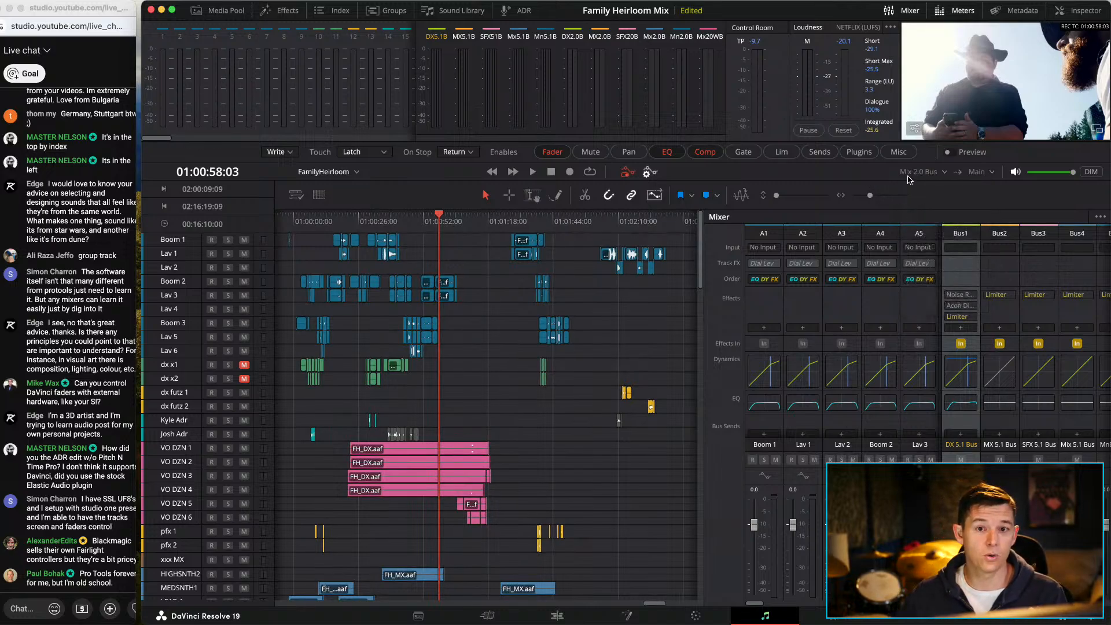
{"action": "left_click", "coordinate": [1094, 174]}
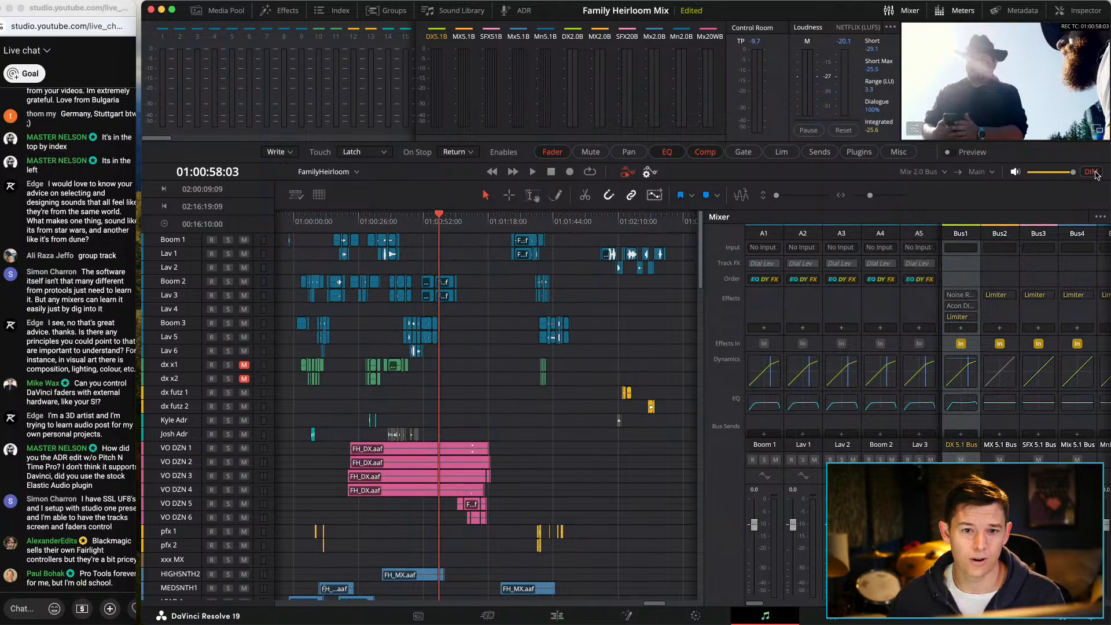
{"action": "left_click", "coordinate": [1092, 172]}
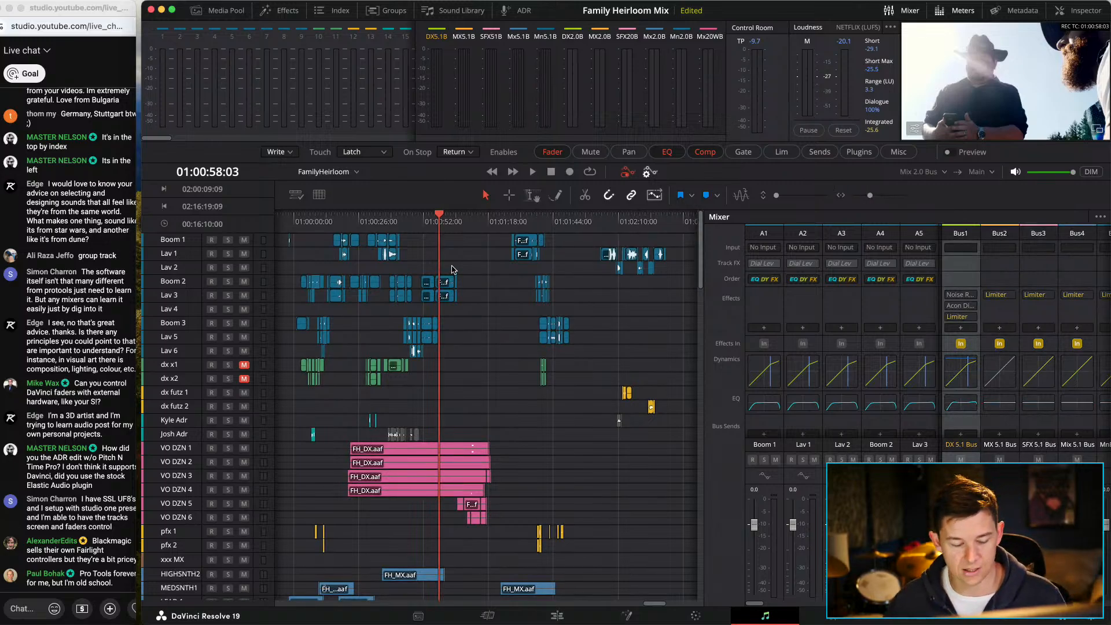
Step: Send the FH_DX.aaf clip at the playhead on Boom 2 to iZotope RX as an external audio process, view its spectrogram, and quit RX
{"action": "scroll", "coordinate": [454, 266], "scroll_direction": "down", "scroll_amount": 5}
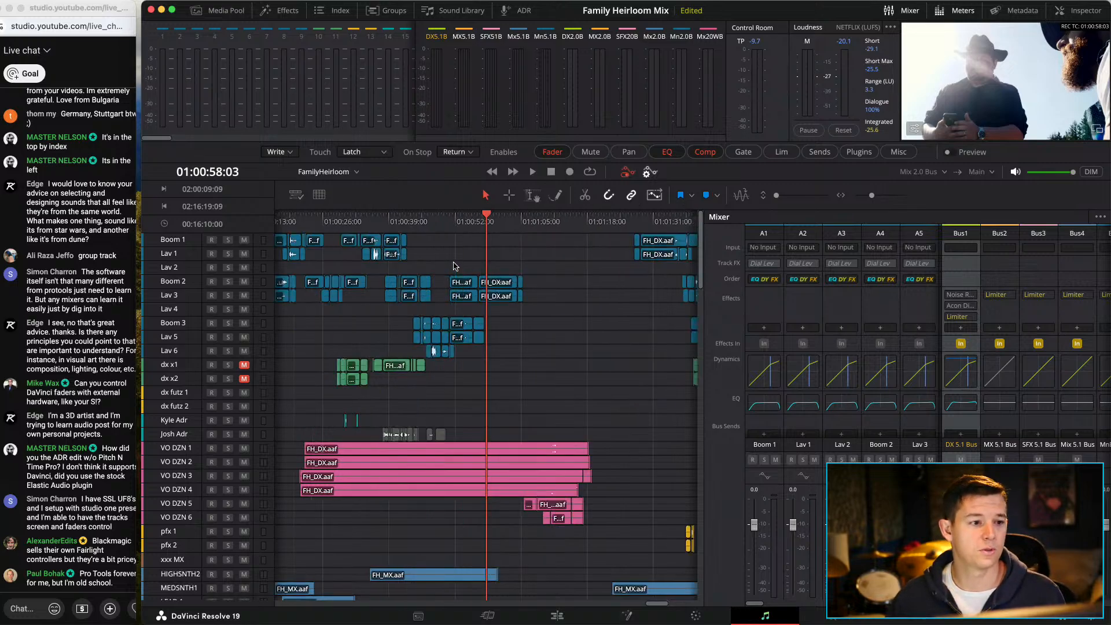
{"action": "scroll", "coordinate": [484, 291], "scroll_direction": "up", "scroll_amount": 5}
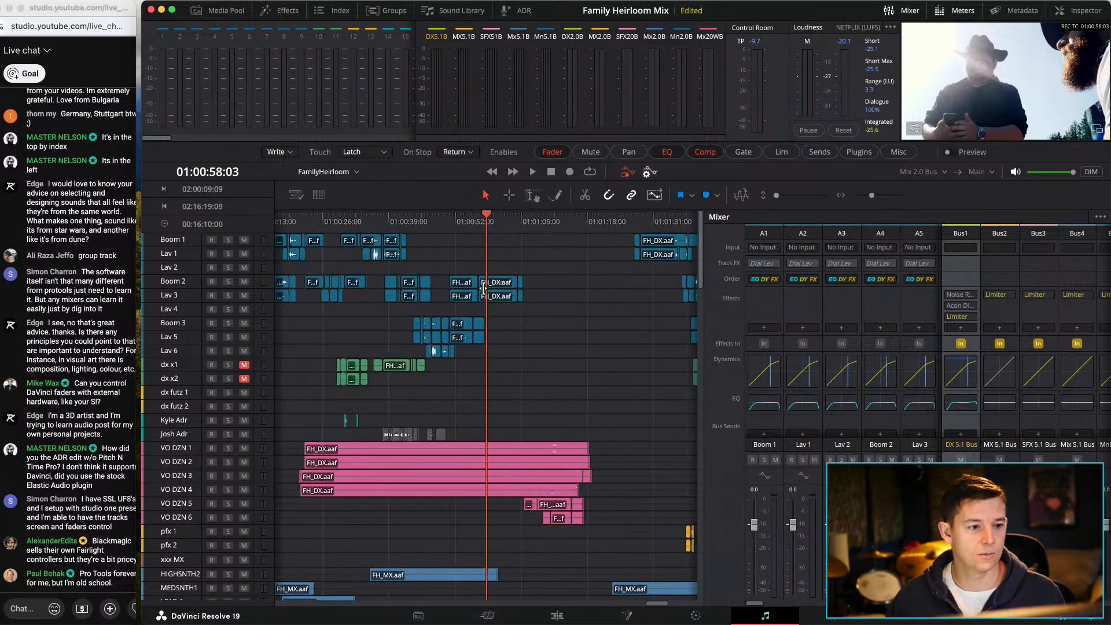
{"action": "scroll", "coordinate": [485, 288], "scroll_direction": "down", "scroll_amount": 5}
{"action": "scroll", "coordinate": [484, 289], "scroll_direction": "up", "scroll_amount": 10}
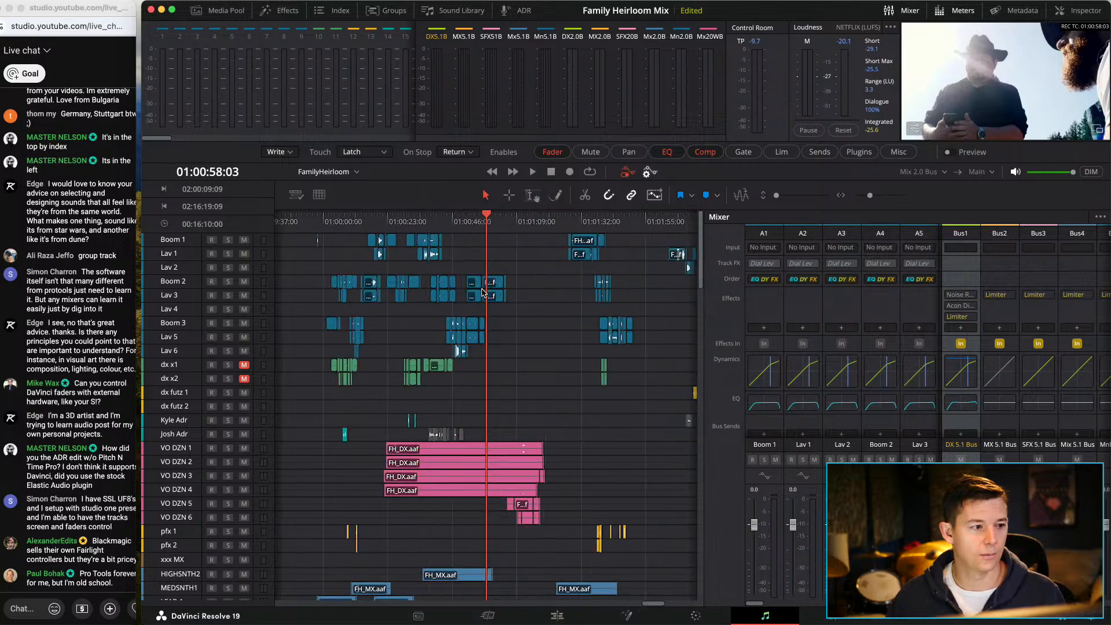
{"action": "scroll", "coordinate": [505, 288], "scroll_direction": "down", "scroll_amount": 4}
{"action": "left_click", "coordinate": [503, 284]}
{"action": "right_click", "coordinate": [503, 287]}
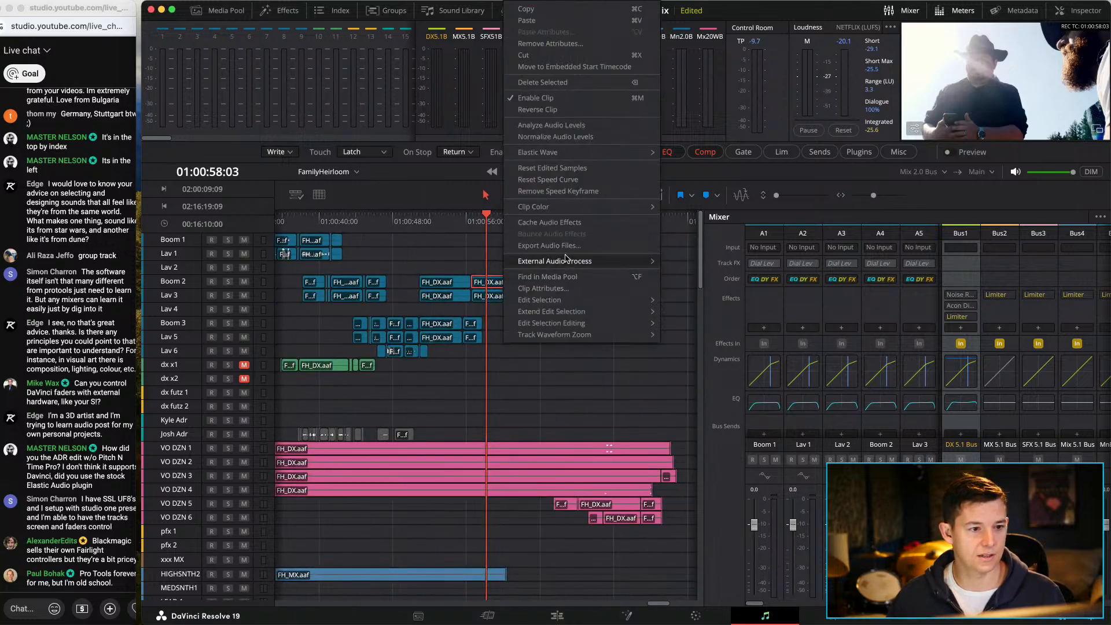
{"action": "mouse_move", "coordinate": [568, 261]}
{"action": "left_click", "coordinate": [694, 262]}
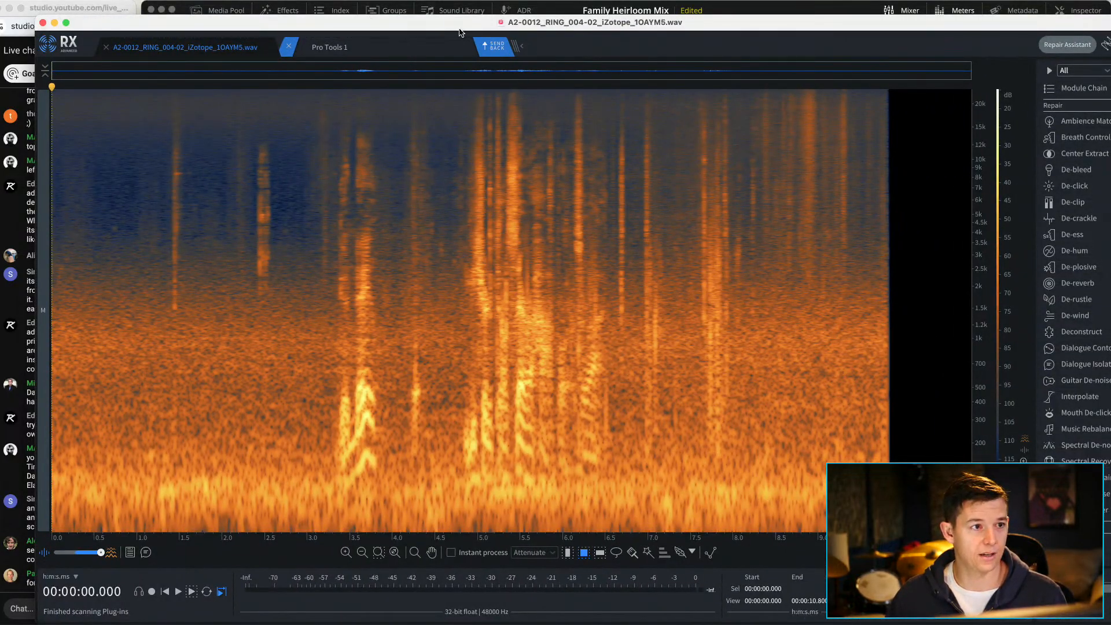
{"action": "key", "text": "super+q"}
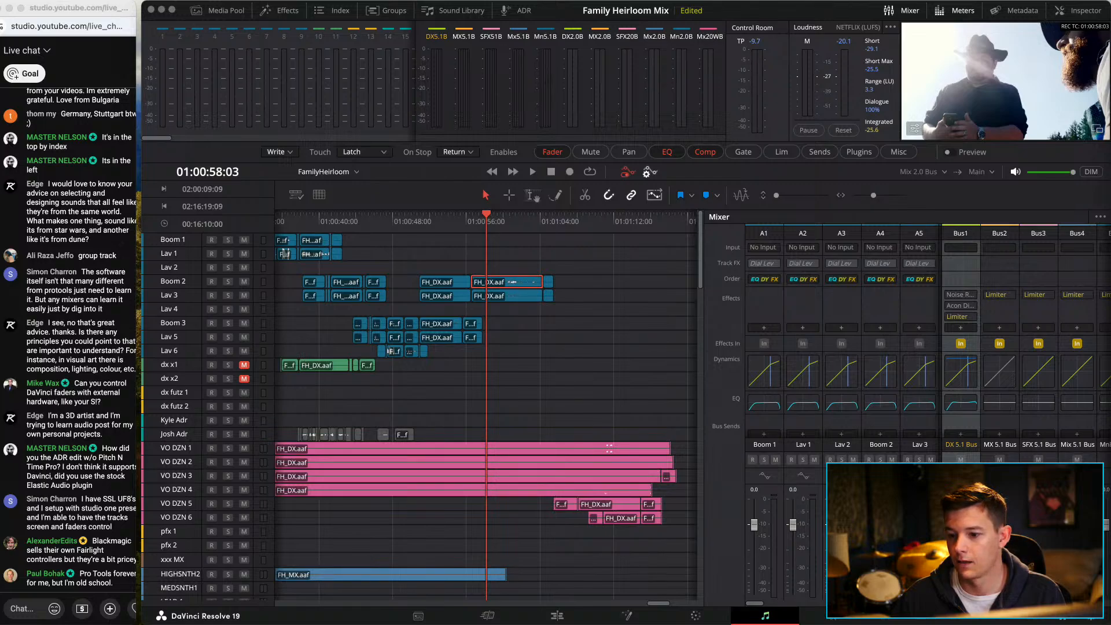
Step: Bring the Discord browser window over, look through the general and questions-and-answers channels, and return to DaVinci Resolve
{"action": "left_click_drag", "start_coordinate": [1110, 107], "coordinate": [722, 35]}
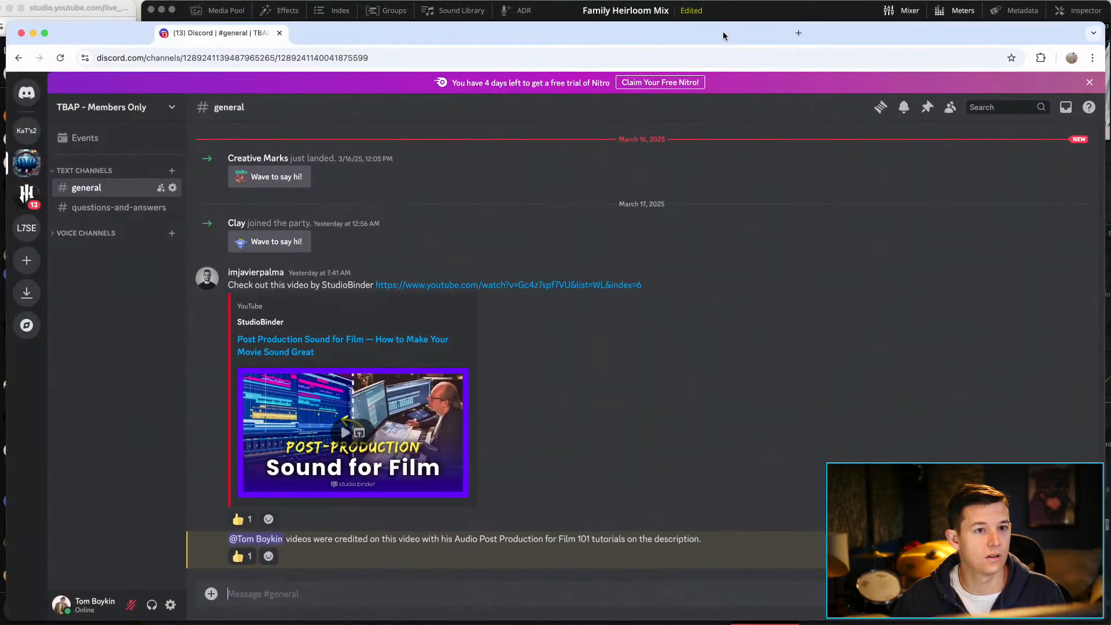
{"action": "scroll", "coordinate": [386, 286], "scroll_direction": "up", "scroll_amount": 2}
{"action": "scroll", "coordinate": [386, 285], "scroll_direction": "down", "scroll_amount": 2}
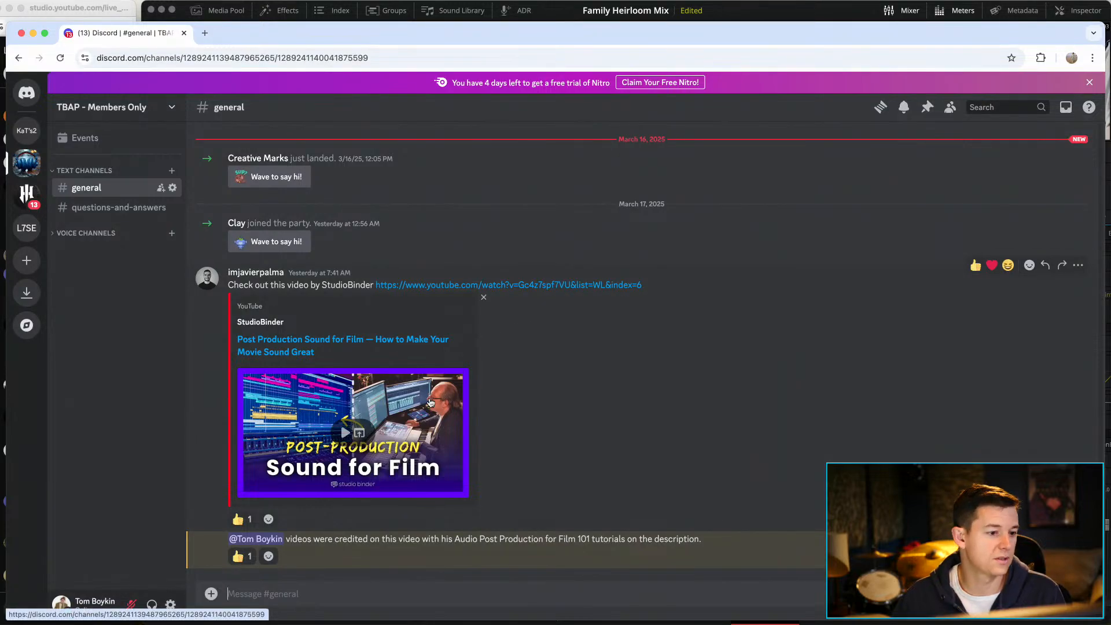
{"action": "left_click", "coordinate": [100, 210]}
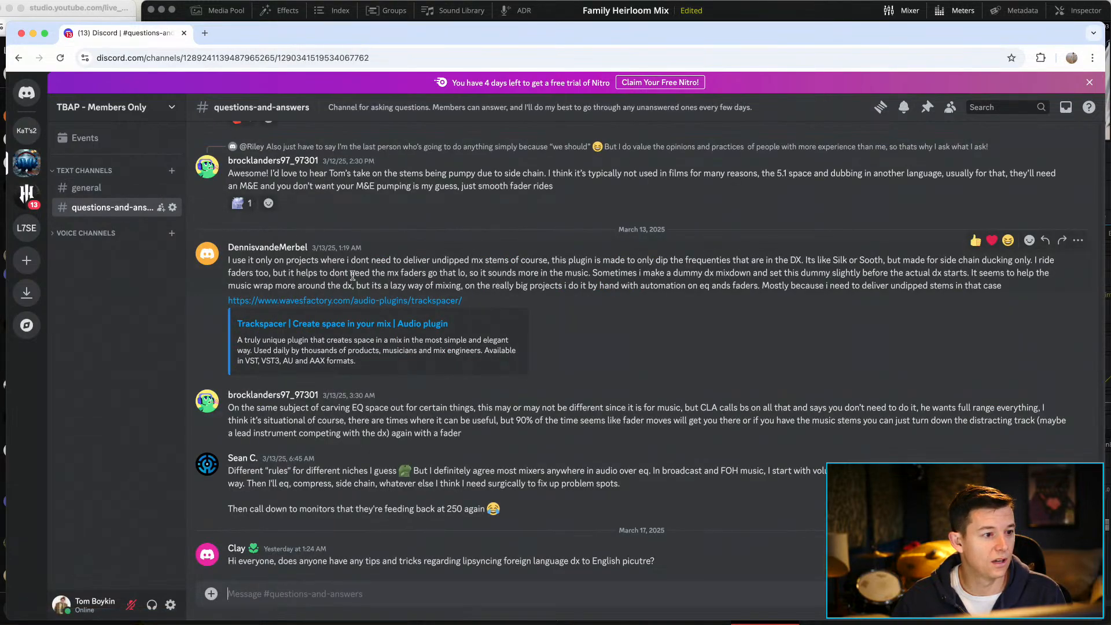
{"action": "scroll", "coordinate": [417, 431], "scroll_direction": "up", "scroll_amount": 3}
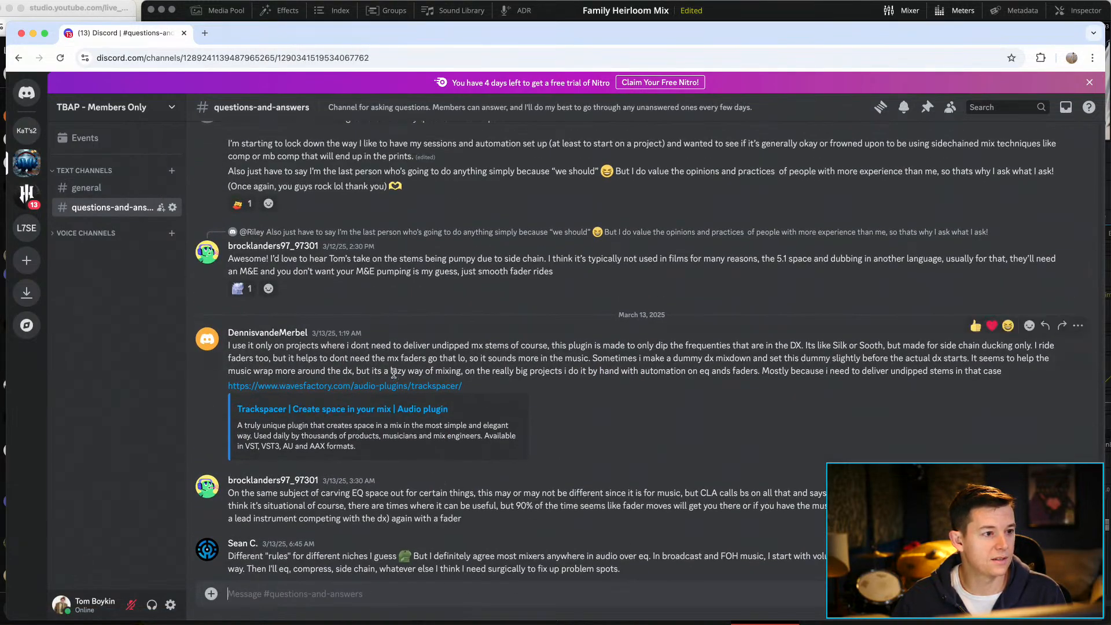
{"action": "scroll", "coordinate": [418, 431], "scroll_direction": "up", "scroll_amount": 15}
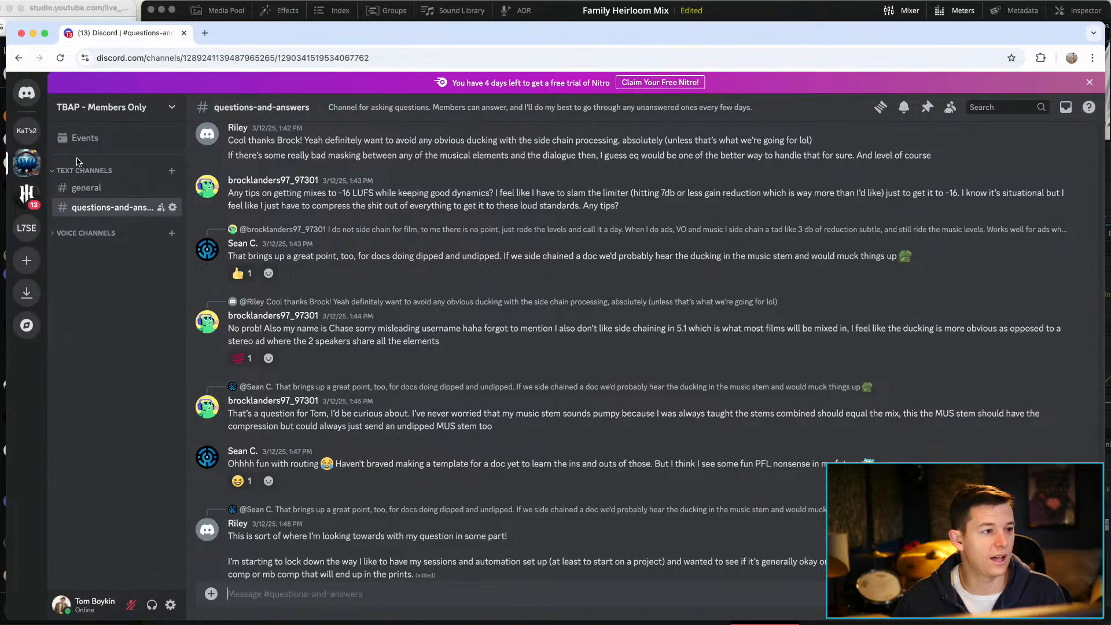
{"action": "double_click", "coordinate": [469, 38]}
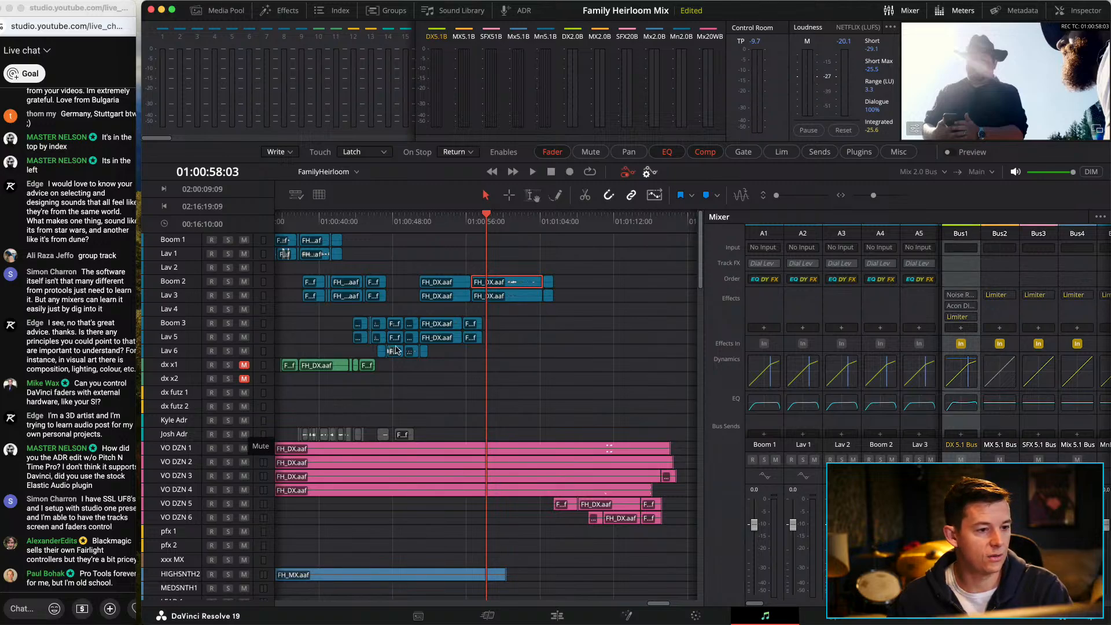
Step: Move the playhead to 01:00:42:13, view the commands available for the FH_DX.aaf clip there on dx x1, and dismiss them
{"action": "left_click", "coordinate": [349, 218]}
{"action": "left_click_drag", "start_coordinate": [350, 218], "coordinate": [343, 218]}
{"action": "right_click", "coordinate": [324, 366]}
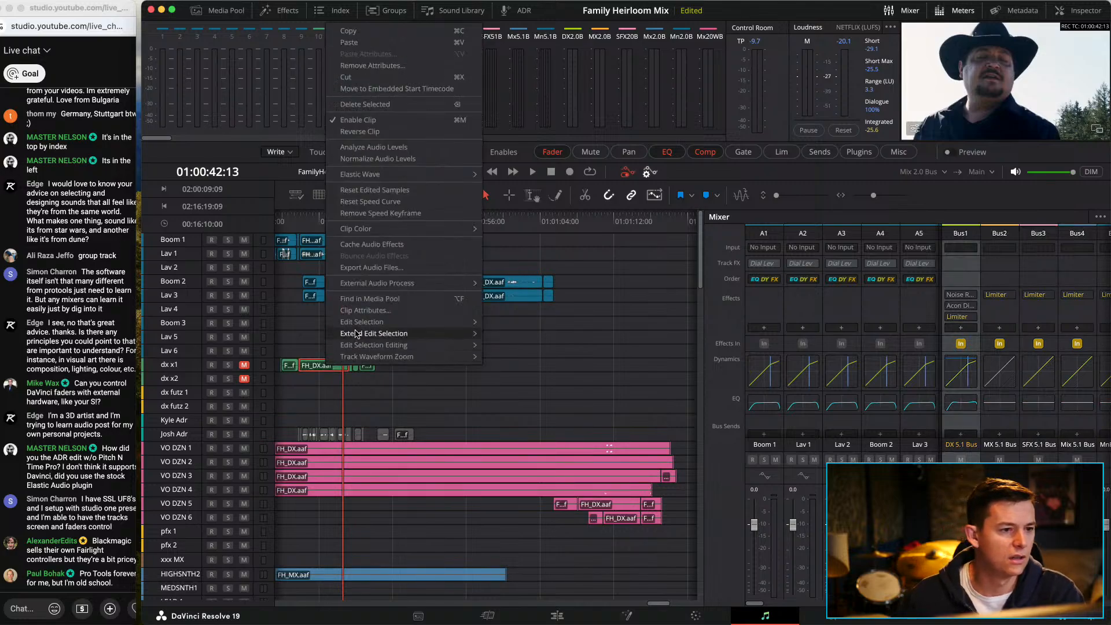
{"action": "left_click", "coordinate": [324, 344]}
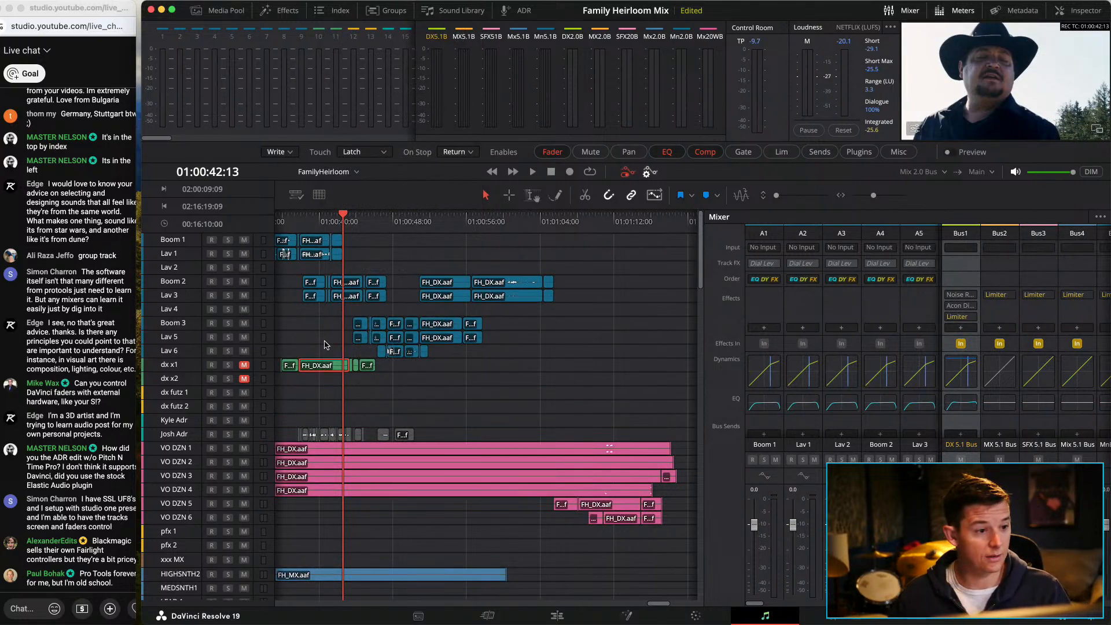
Step: Examine the earlier part of the timeline and its lower tracks, returning to a closer view of the dialogue tracks around the playhead
{"action": "scroll", "coordinate": [325, 362], "scroll_direction": "left", "scroll_amount": 5}
{"action": "scroll", "coordinate": [324, 363], "scroll_direction": "left", "scroll_amount": 5}
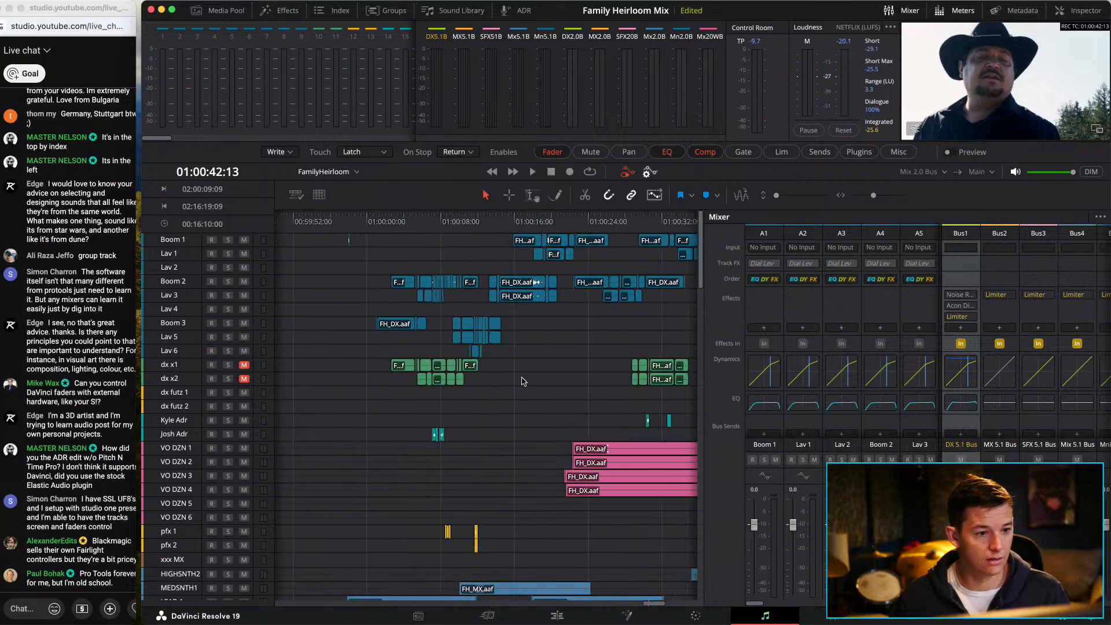
{"action": "scroll", "coordinate": [523, 381], "scroll_direction": "down", "scroll_amount": 15}
{"action": "scroll", "coordinate": [522, 381], "scroll_direction": "up", "scroll_amount": 10}
{"action": "key", "text": "super+minus"}
{"action": "key", "text": "super+minus"}
{"action": "key", "text": "super+minus"}
{"action": "key", "text": "super+minus"}
{"action": "scroll", "coordinate": [537, 383], "scroll_direction": "up", "scroll_amount": 8}
{"action": "scroll", "coordinate": [537, 382], "scroll_direction": "up", "scroll_amount": 15}
{"action": "key", "text": "super+equal"}
{"action": "key", "text": "super+equal"}
{"action": "key", "text": "super+equal"}
{"action": "key", "text": "super+equal"}
{"action": "key", "text": "super+equal"}
{"action": "key", "text": "super+equal"}
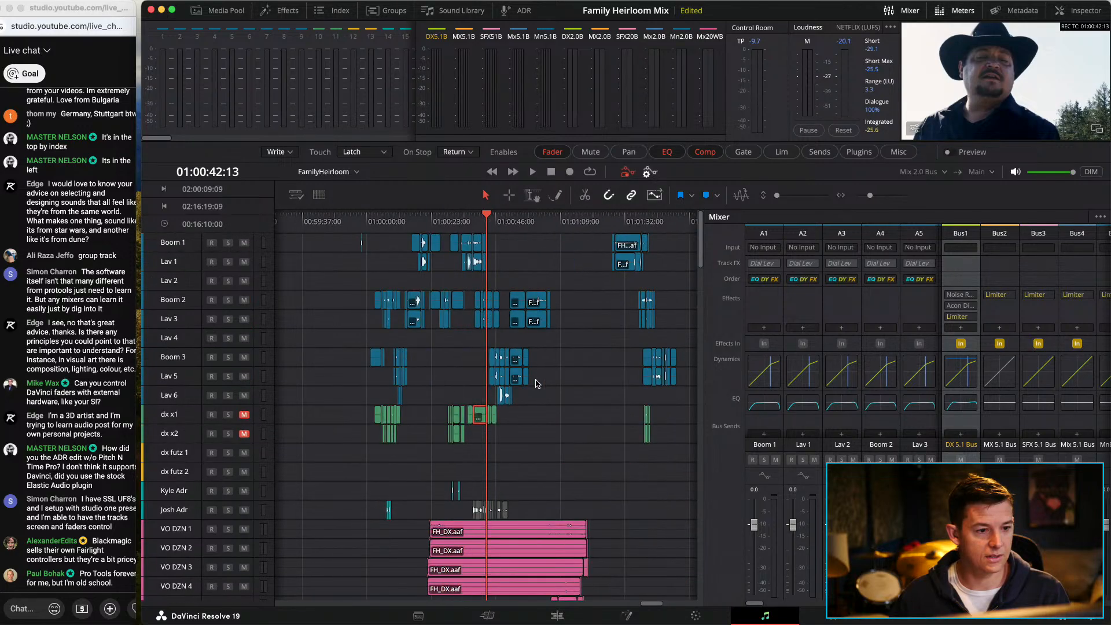
{"action": "key", "text": "super+minus"}
{"action": "key", "text": "super+minus"}
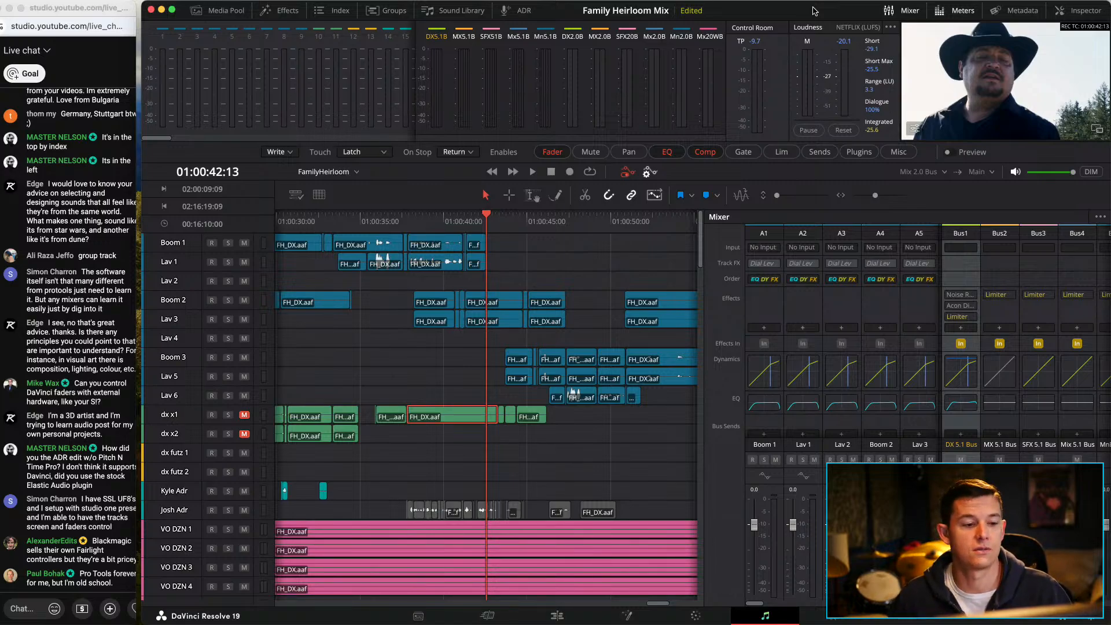
{"action": "scroll", "coordinate": [489, 284], "scroll_direction": "down", "scroll_amount": 3}
{"action": "scroll", "coordinate": [490, 284], "scroll_direction": "up", "scroll_amount": 3}
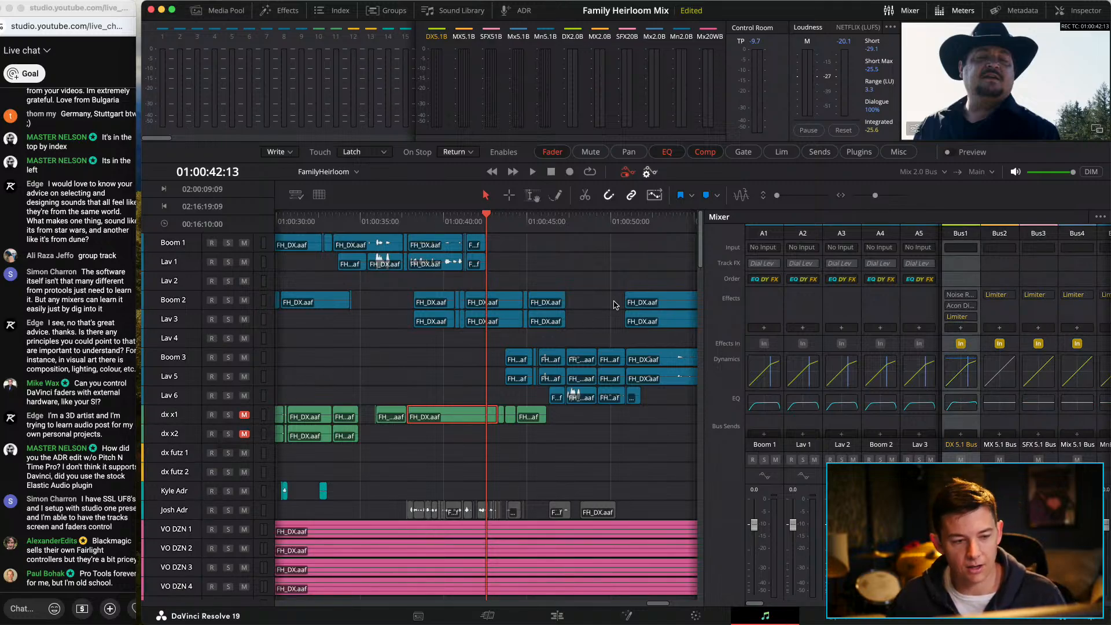
Step: Bring the Untitled notes document over the timeline and review its "DaVinci Resolve - Audio Post" outline, including the free-paid product line
{"action": "key", "text": "super+Tab"}
{"action": "key", "text": "super+Tab"}
{"action": "key", "text": "Escape"}
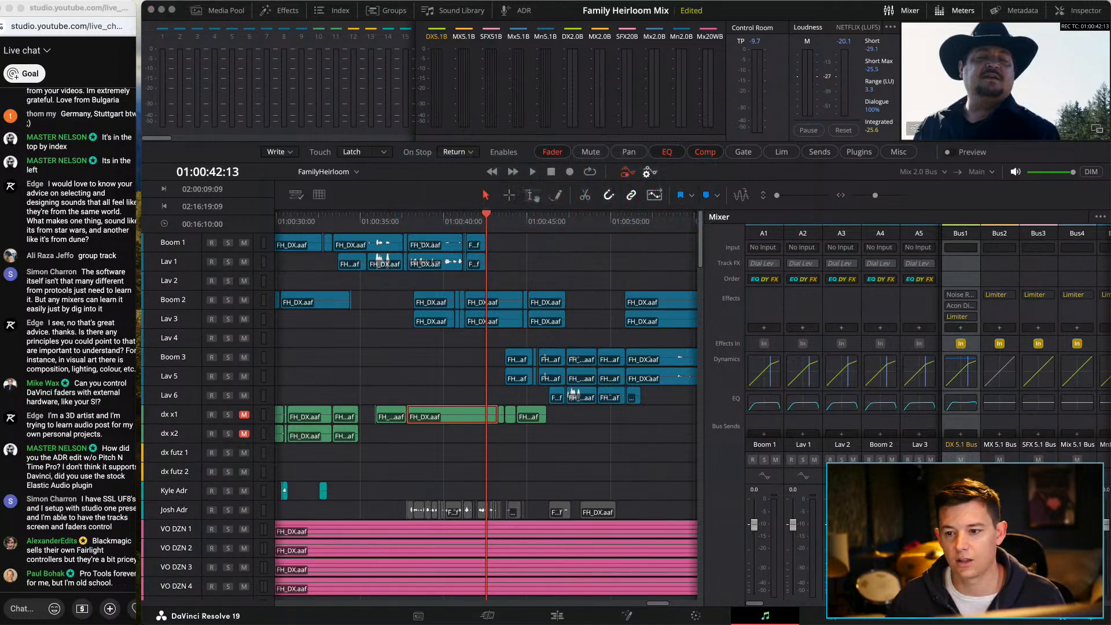
{"action": "left_click_drag", "start_coordinate": [1110, 114], "coordinate": [746, 117]}
{"action": "scroll", "coordinate": [724, 244], "scroll_direction": "up", "scroll_amount": 5}
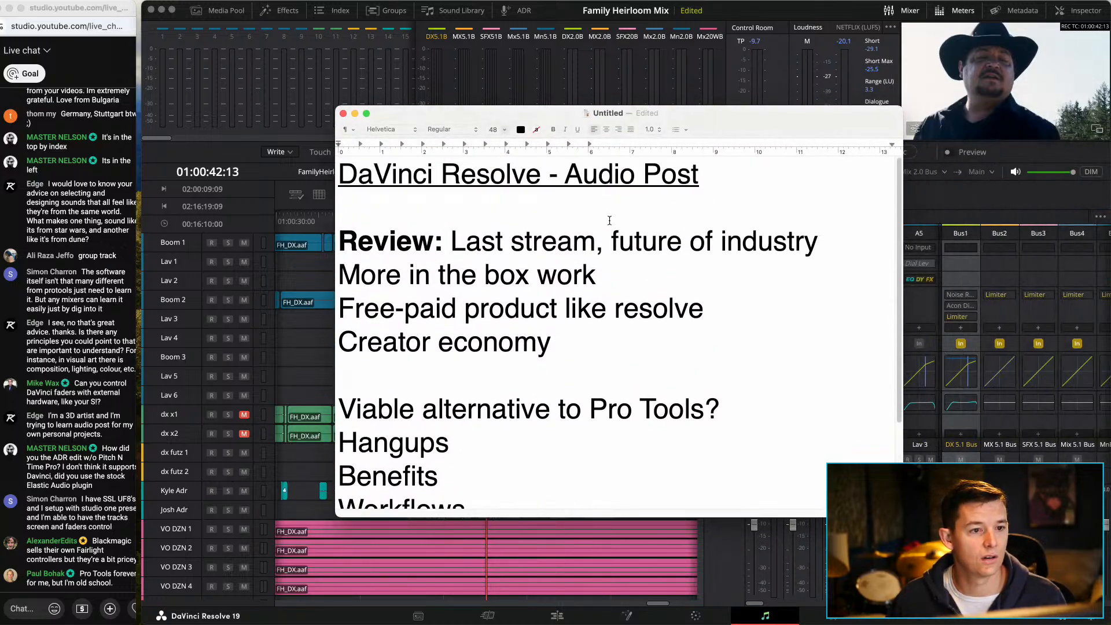
{"action": "scroll", "coordinate": [565, 232], "scroll_direction": "down", "scroll_amount": 2}
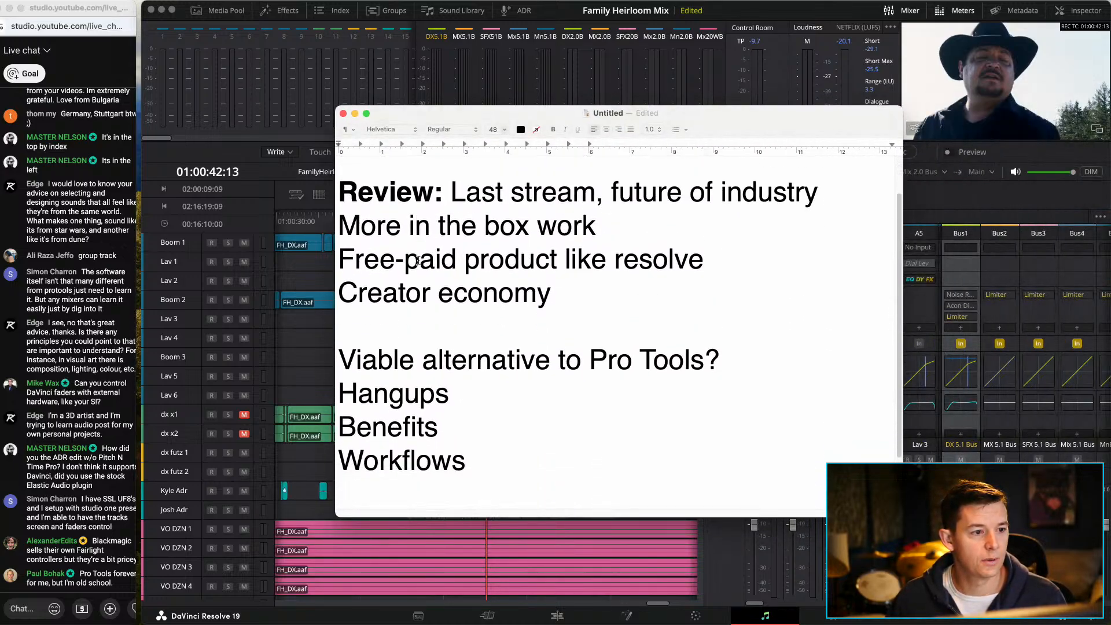
{"action": "left_click_drag", "start_coordinate": [341, 261], "coordinate": [458, 260]}
{"action": "left_click", "coordinate": [457, 260]}
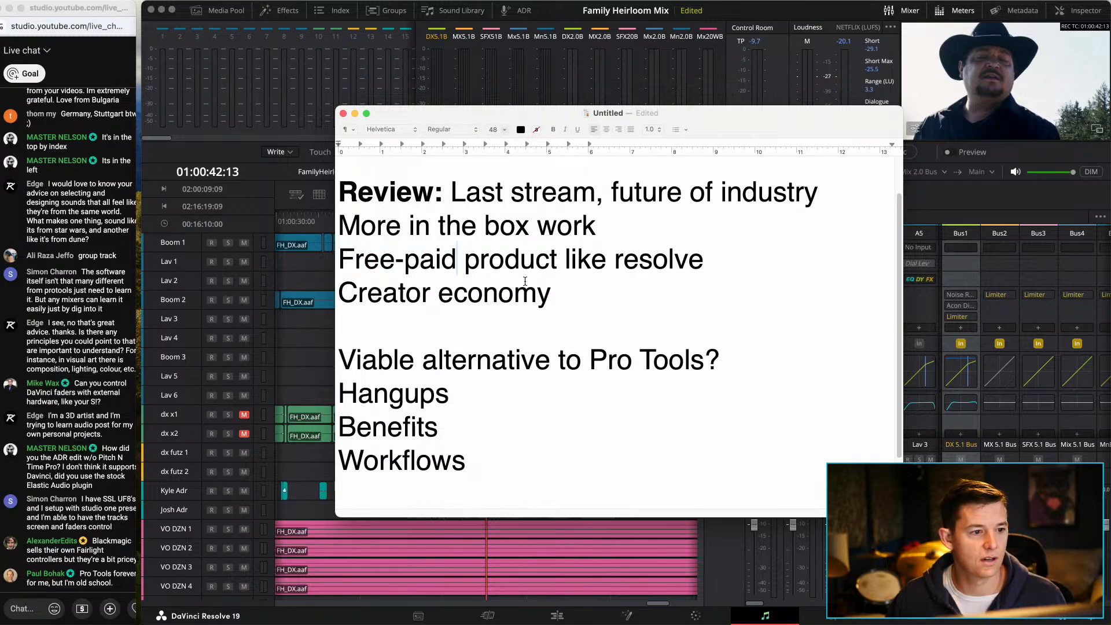
Step: Capitalize the word "Resolve" in the notes line "Free-paid product like Resolve"
{"action": "left_click_drag", "start_coordinate": [624, 262], "coordinate": [617, 263]}
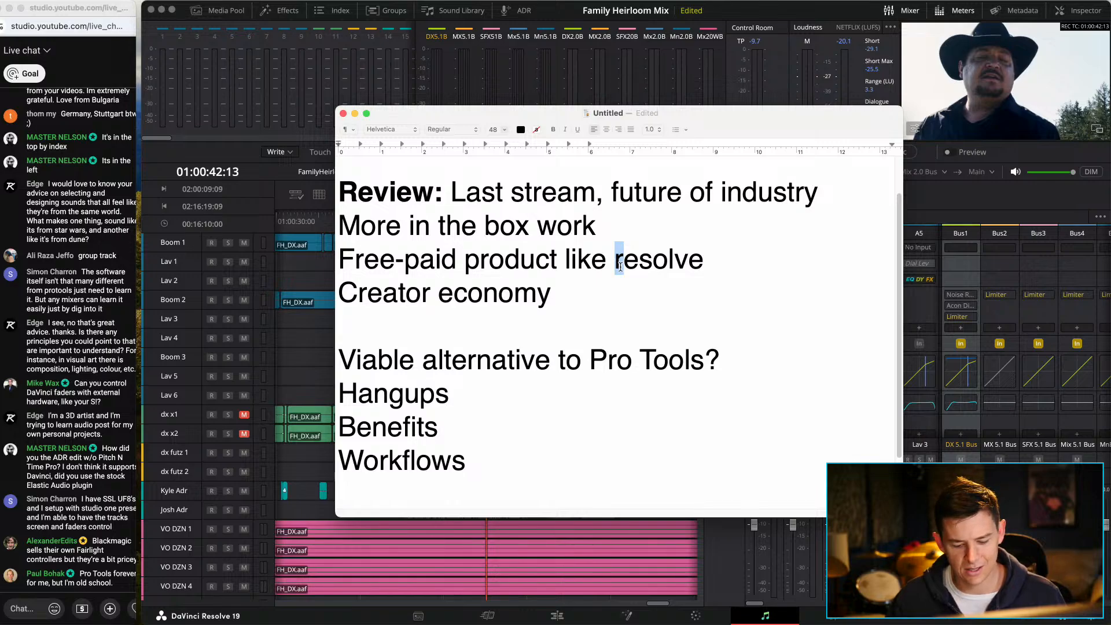
{"action": "type", "text": "R"}
{"action": "left_click", "coordinate": [665, 261]}
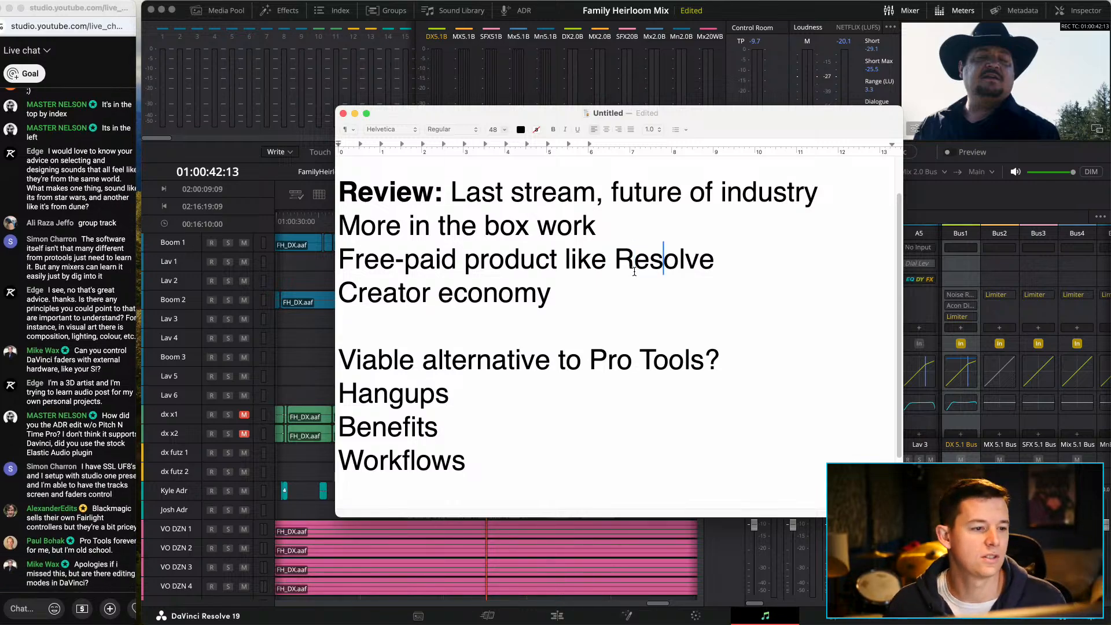
Step: Review the rest of the notes, highlighting "Workflows", and move the notes window off the screen to uncover DaVinci Resolve
{"action": "scroll", "coordinate": [556, 272], "scroll_direction": "down", "scroll_amount": 3}
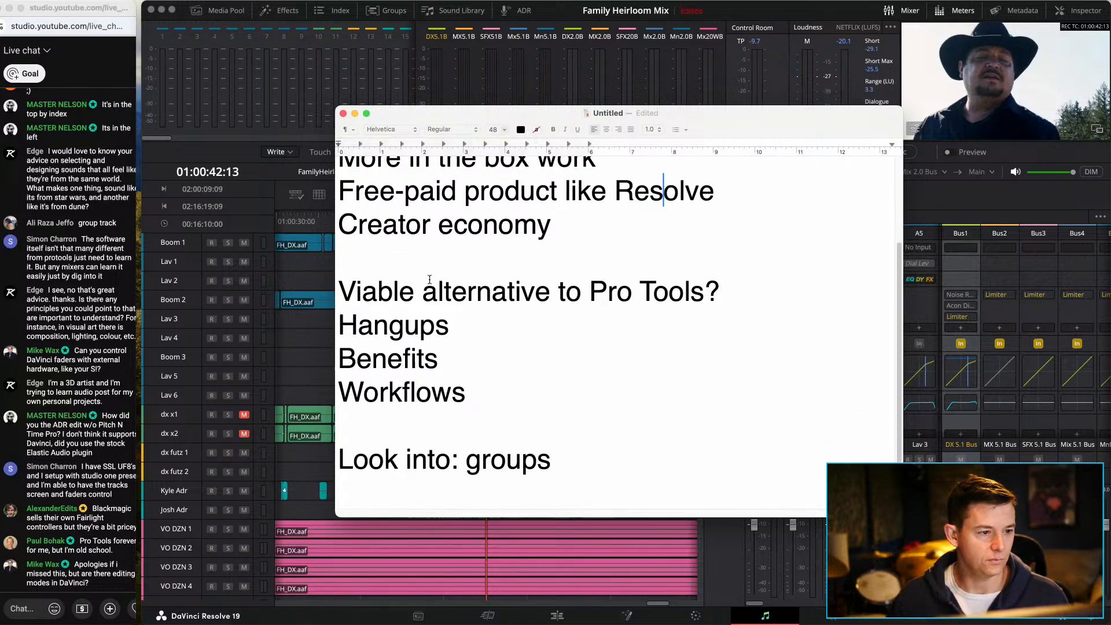
{"action": "left_click_drag", "start_coordinate": [341, 388], "coordinate": [487, 397]}
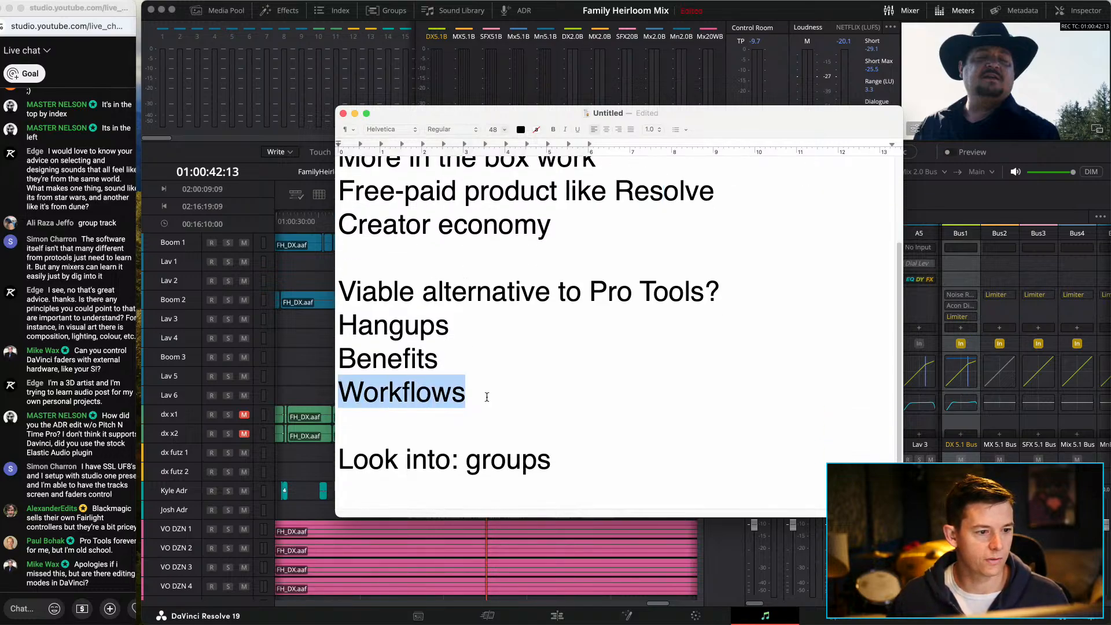
{"action": "left_click", "coordinate": [432, 392]}
{"action": "left_click_drag", "start_coordinate": [339, 394], "coordinate": [470, 389]}
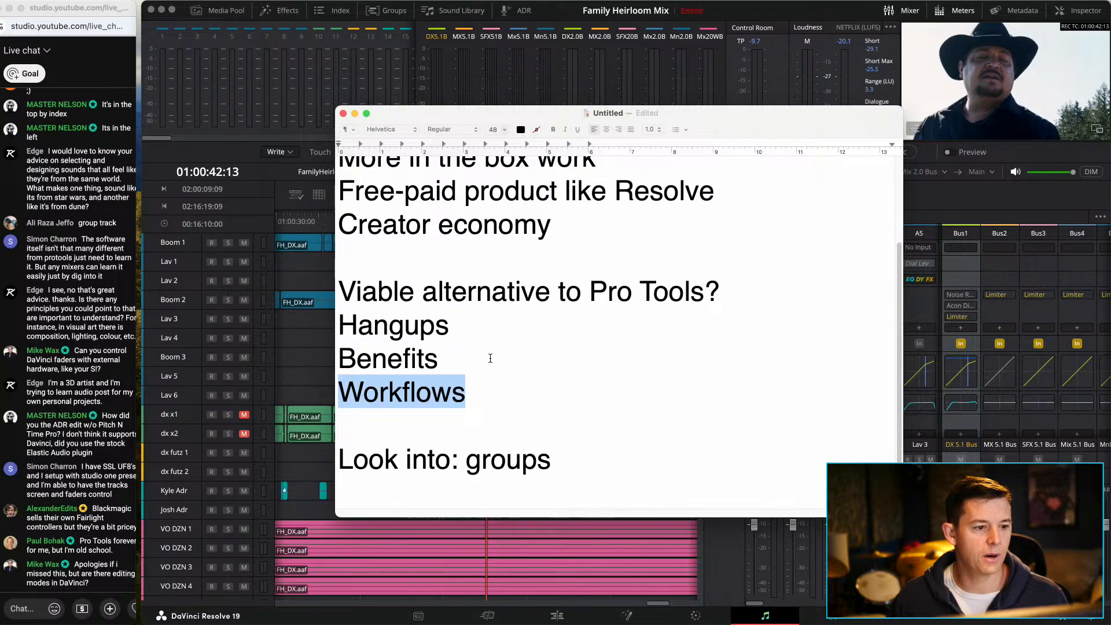
{"action": "left_click_drag", "start_coordinate": [546, 120], "coordinate": [591, 100]}
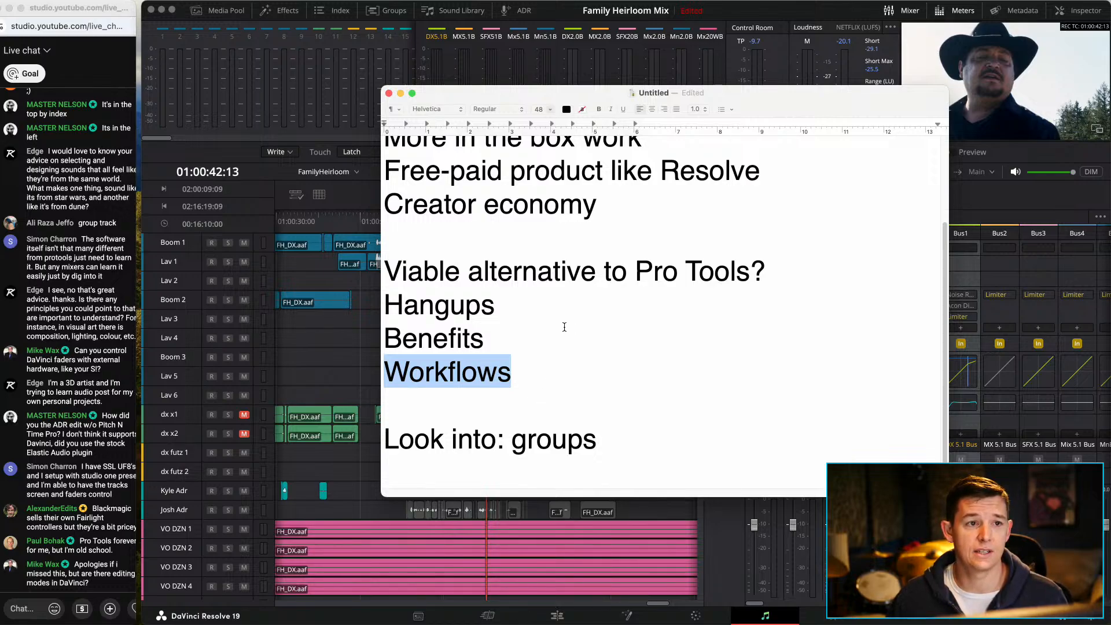
{"action": "left_click", "coordinate": [511, 372]}
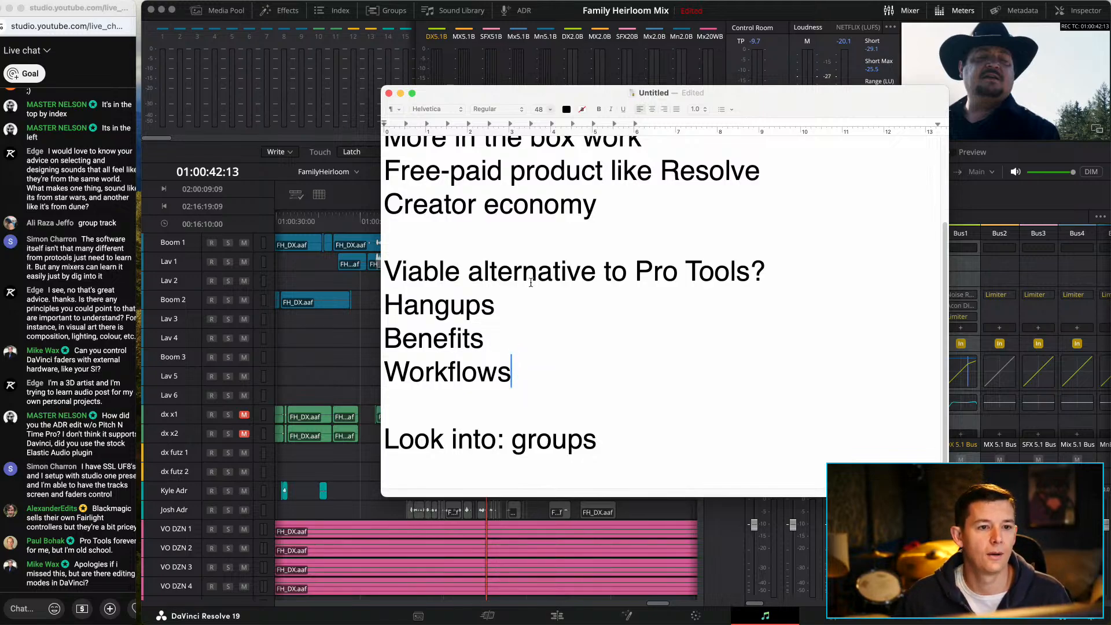
{"action": "left_click_drag", "start_coordinate": [725, 93], "coordinate": [1110, 136]}
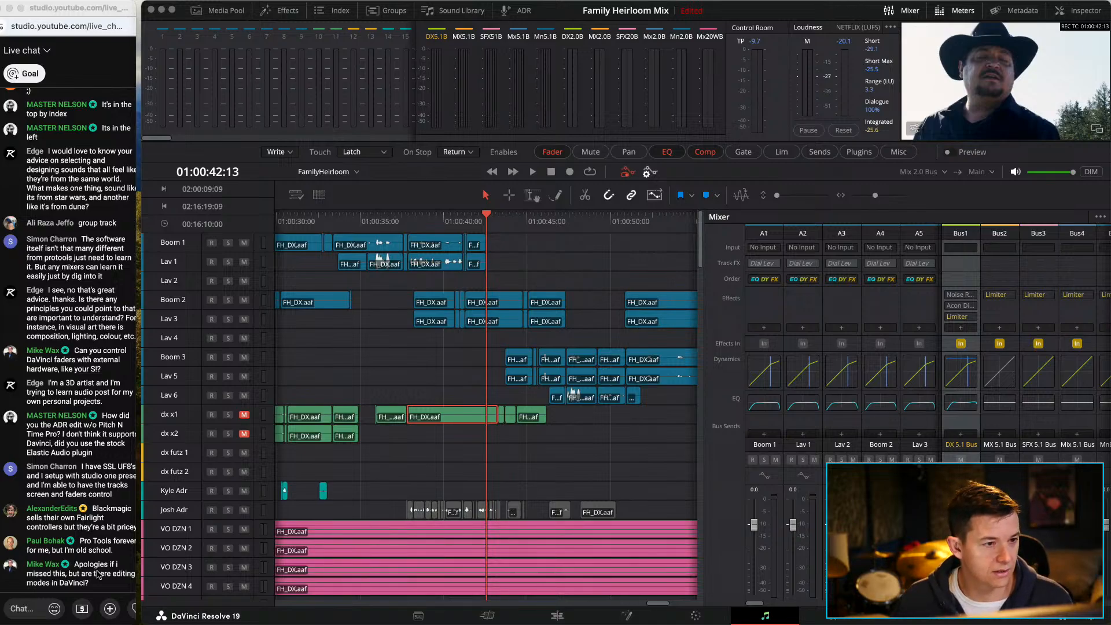
Step: Split the selected FH_DX.aaf clip on the dx x1 track at 01:00:39:18
{"action": "left_click", "coordinate": [436, 199]}
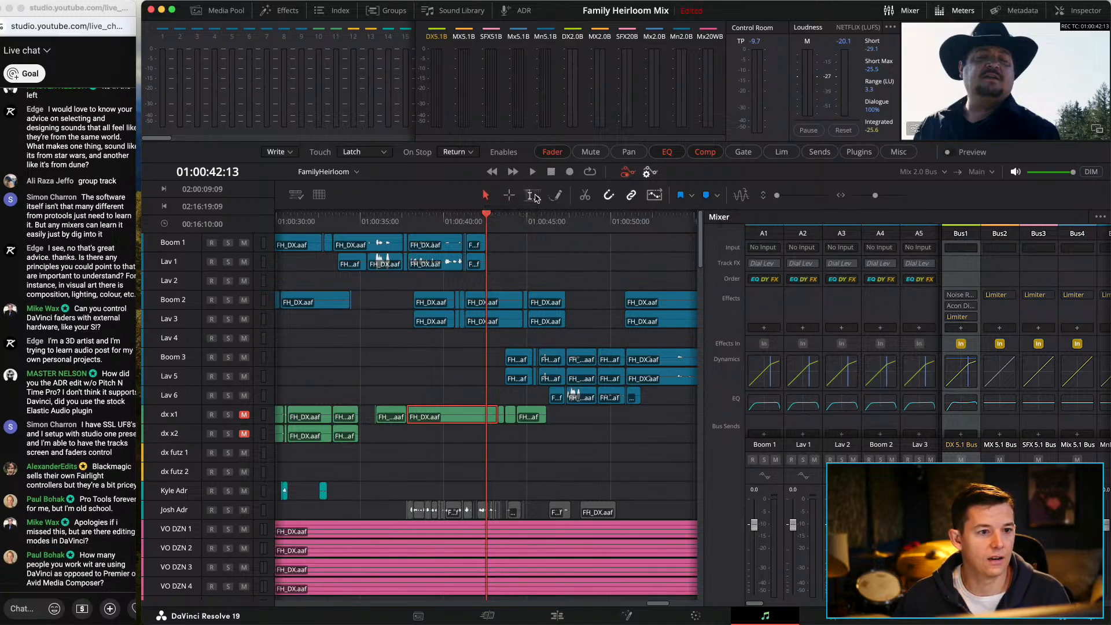
{"action": "left_click", "coordinate": [455, 216]}
{"action": "left_click_drag", "start_coordinate": [452, 217], "coordinate": [440, 218]}
{"action": "key", "text": "super+equal"}
{"action": "key", "text": "super+equal"}
{"action": "key", "text": "super+equal"}
{"action": "key", "text": "super+equal"}
{"action": "key", "text": "super+b"}
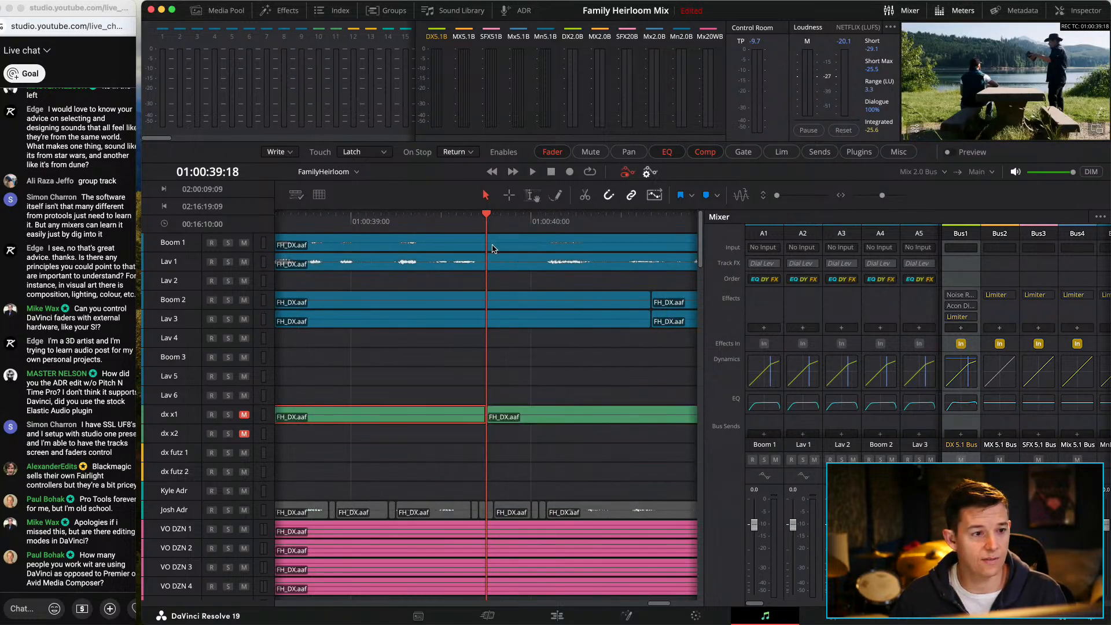
Step: Split the FH_DX.aaf clip on Boom 1 one frame further along, at 01:00:39:19, and undo that split
{"action": "key", "text": "Right"}
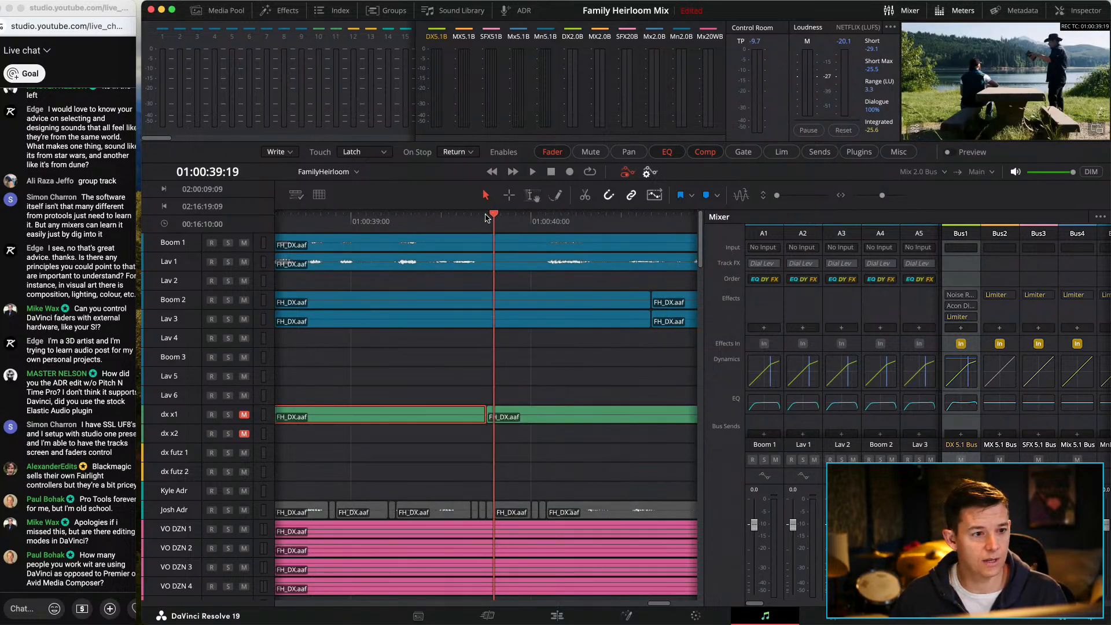
{"action": "left_click", "coordinate": [495, 245]}
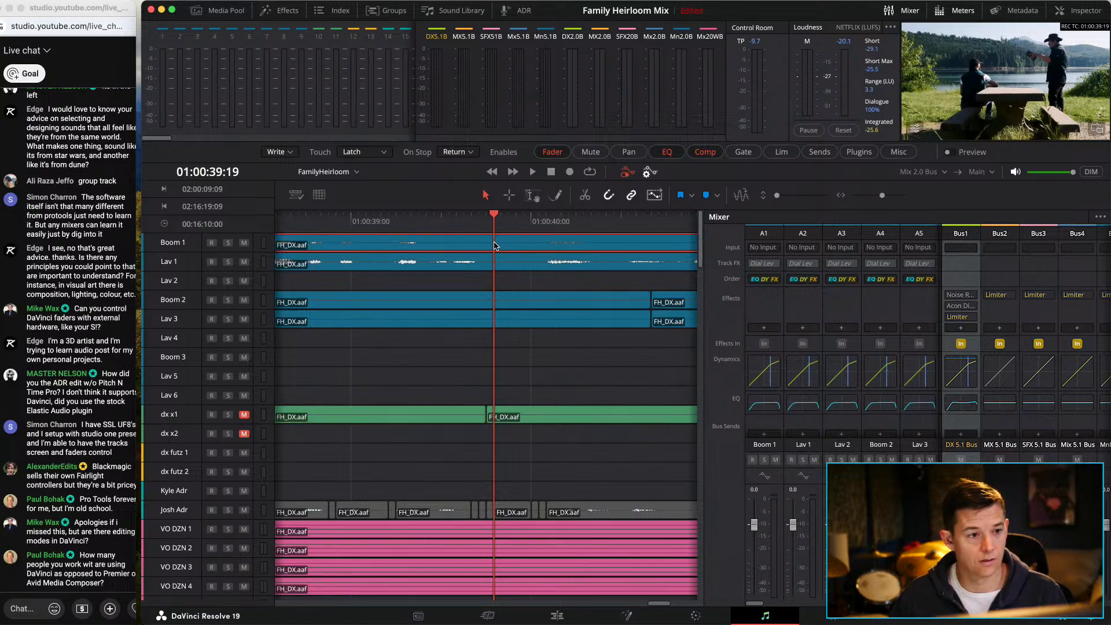
{"action": "key", "text": "super+b"}
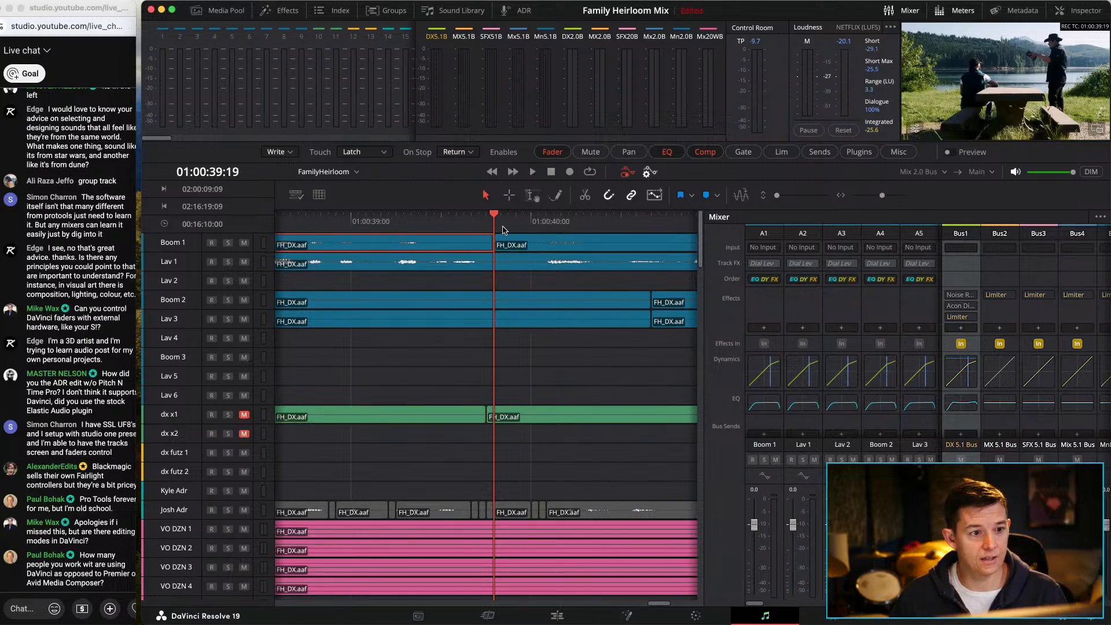
{"action": "key", "text": "super+z"}
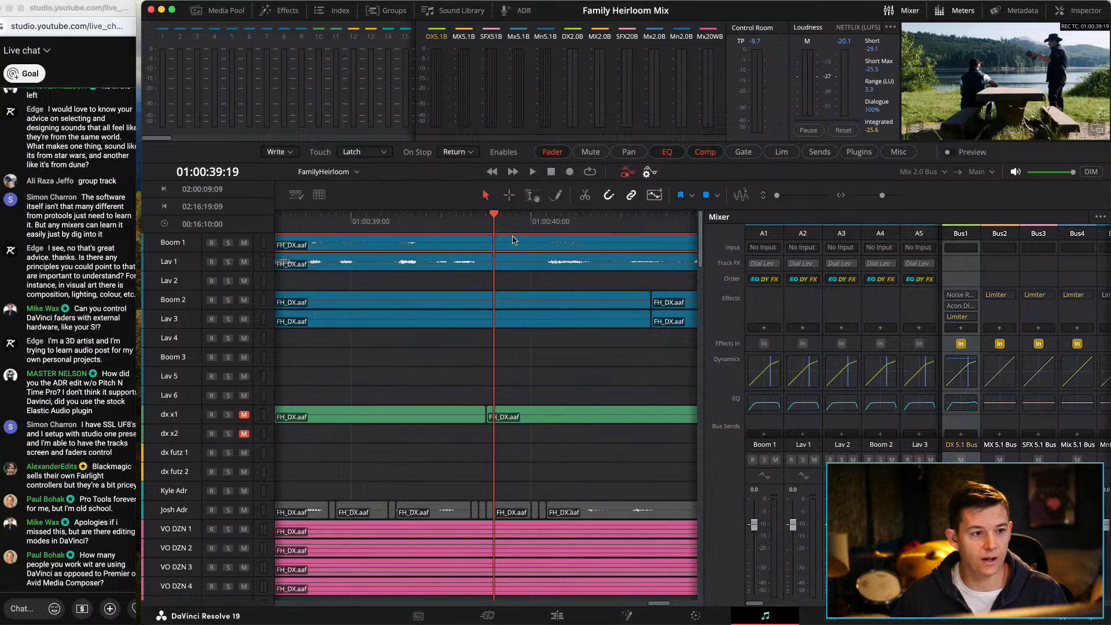
Step: Move the playhead to 01:00:39:16 and show the whole opening minute of the timeline around it
{"action": "left_click", "coordinate": [469, 218]}
{"action": "key", "text": "super+minus"}
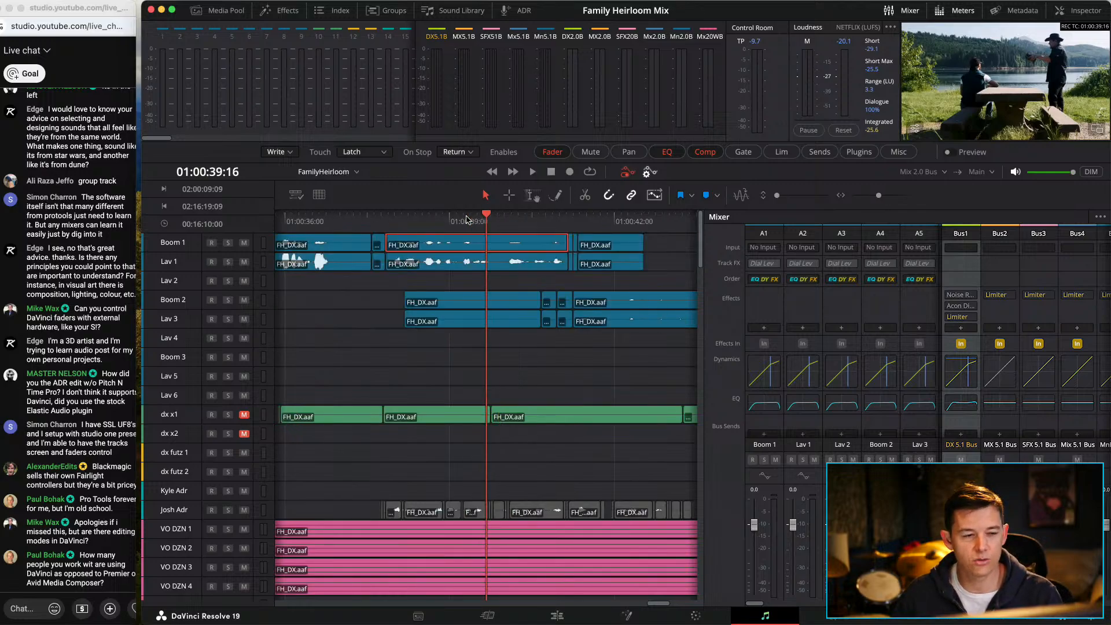
{"action": "key", "text": "super+minus"}
{"action": "key", "text": "super+minus"}
{"action": "key", "text": "super+minus"}
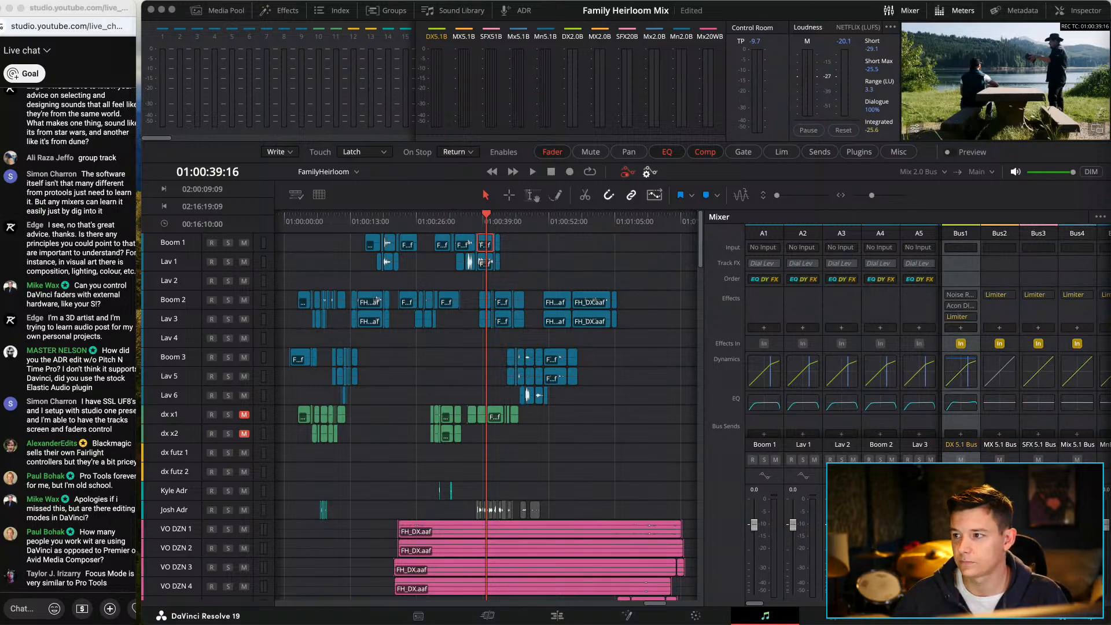
Step: Bring the YouTube Studio window over, view the channel's scheduled and published videos, and move it away to return to DaVinci Resolve
{"action": "left_click_drag", "start_coordinate": [1110, 75], "coordinate": [800, 33]}
{"action": "double_click", "coordinate": [900, 31]}
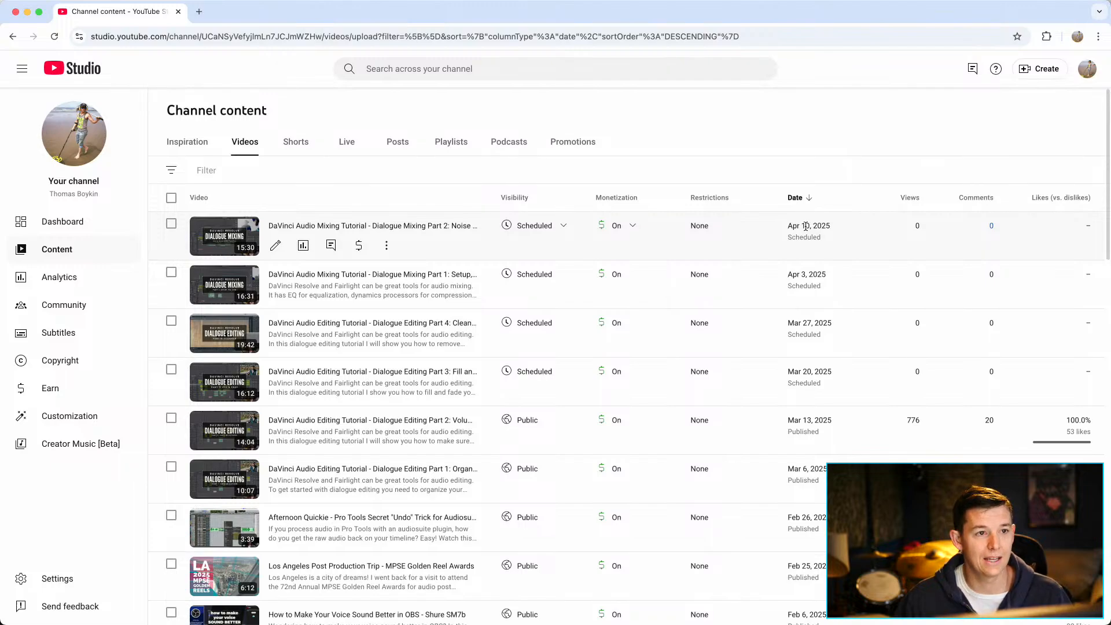
{"action": "left_click_drag", "start_coordinate": [233, 2], "coordinate": [1110, 139]}
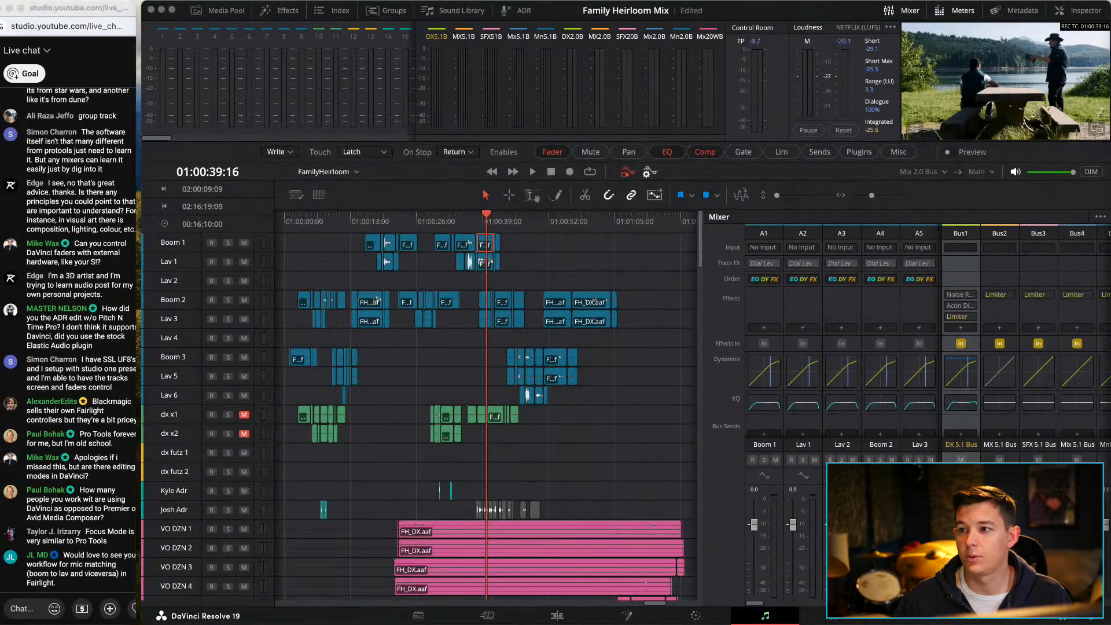